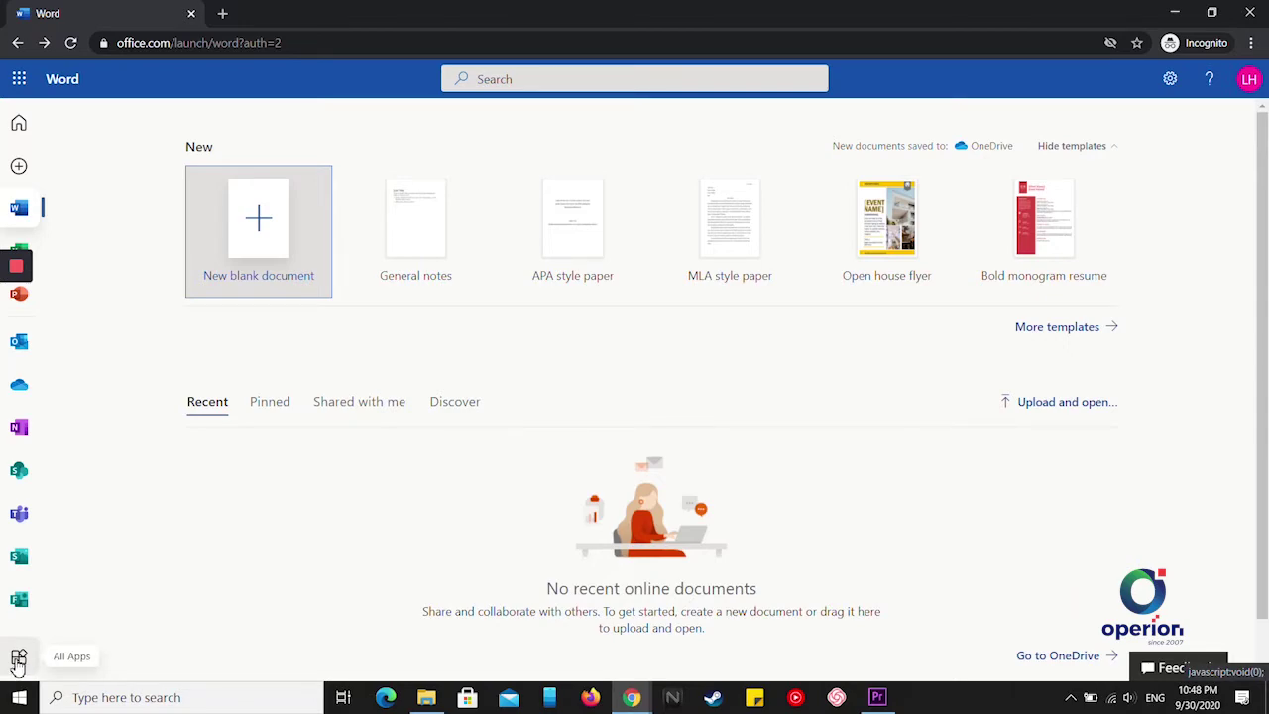
Open Microsoft Forms from the full list of Office 365 apps and create a new blank form
{"action": "left_click", "coordinate": [18, 660]}
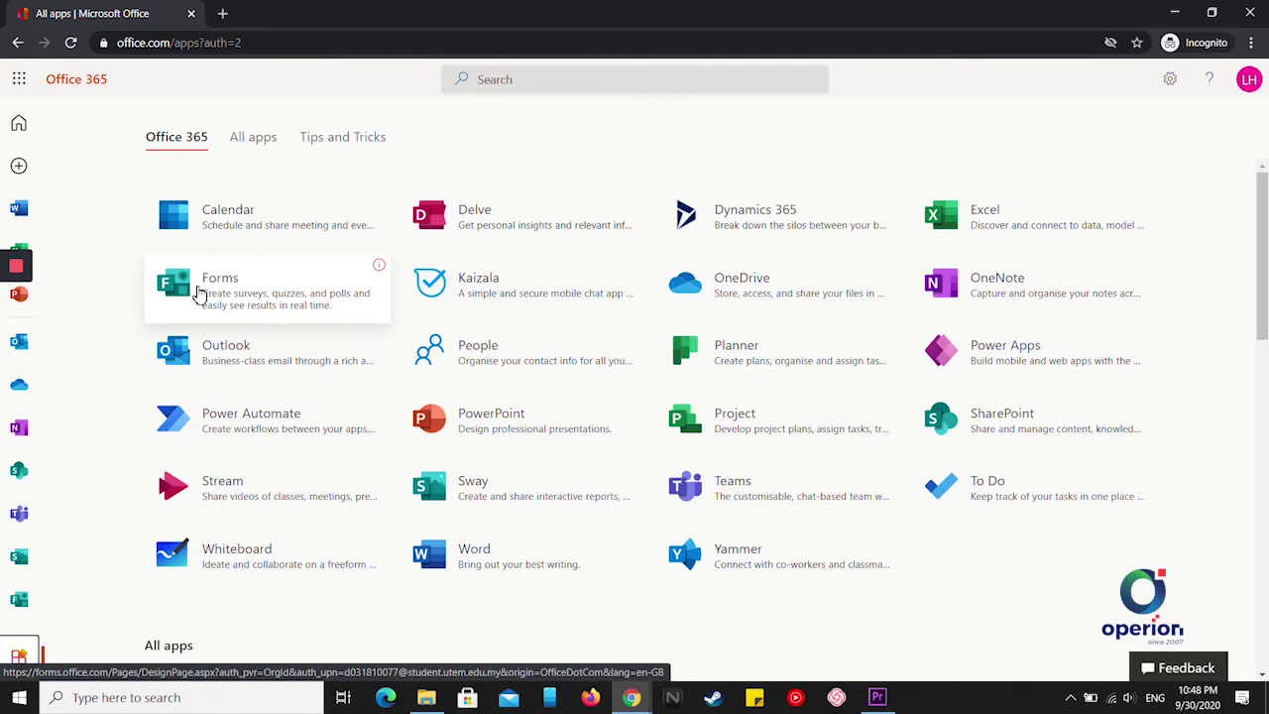
{"action": "left_click", "coordinate": [198, 294]}
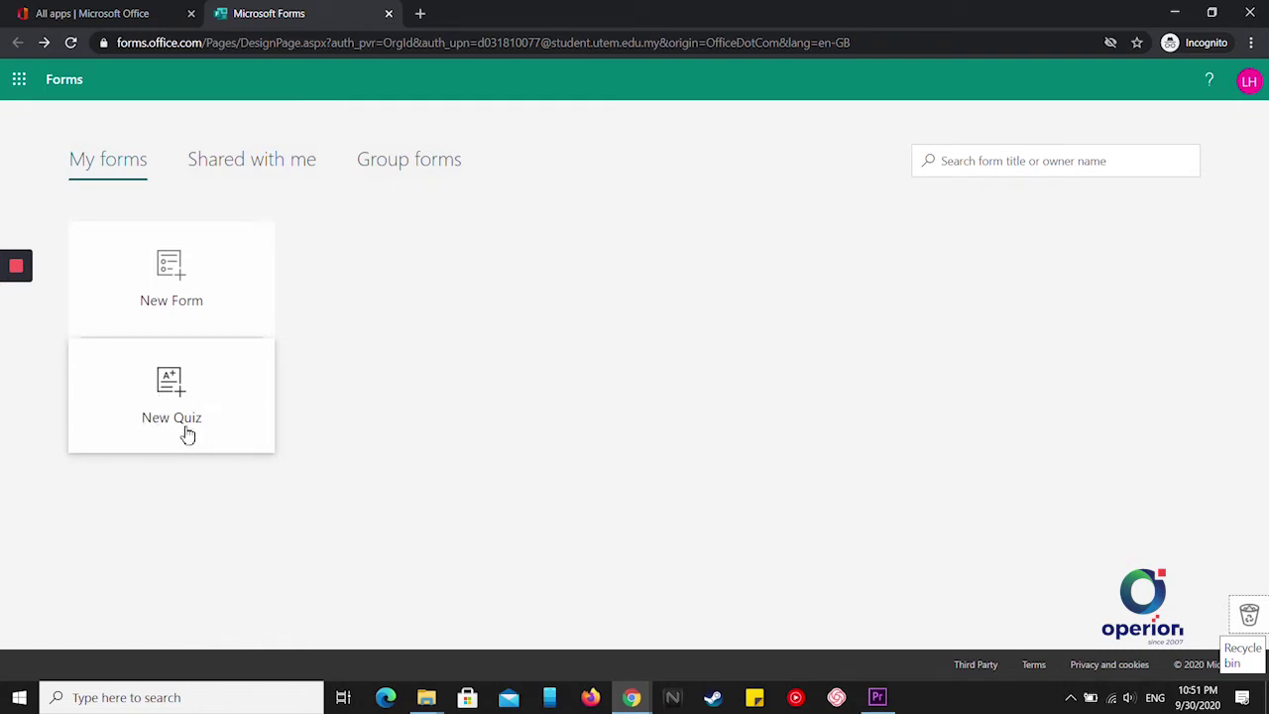
{"action": "left_click", "coordinate": [178, 288]}
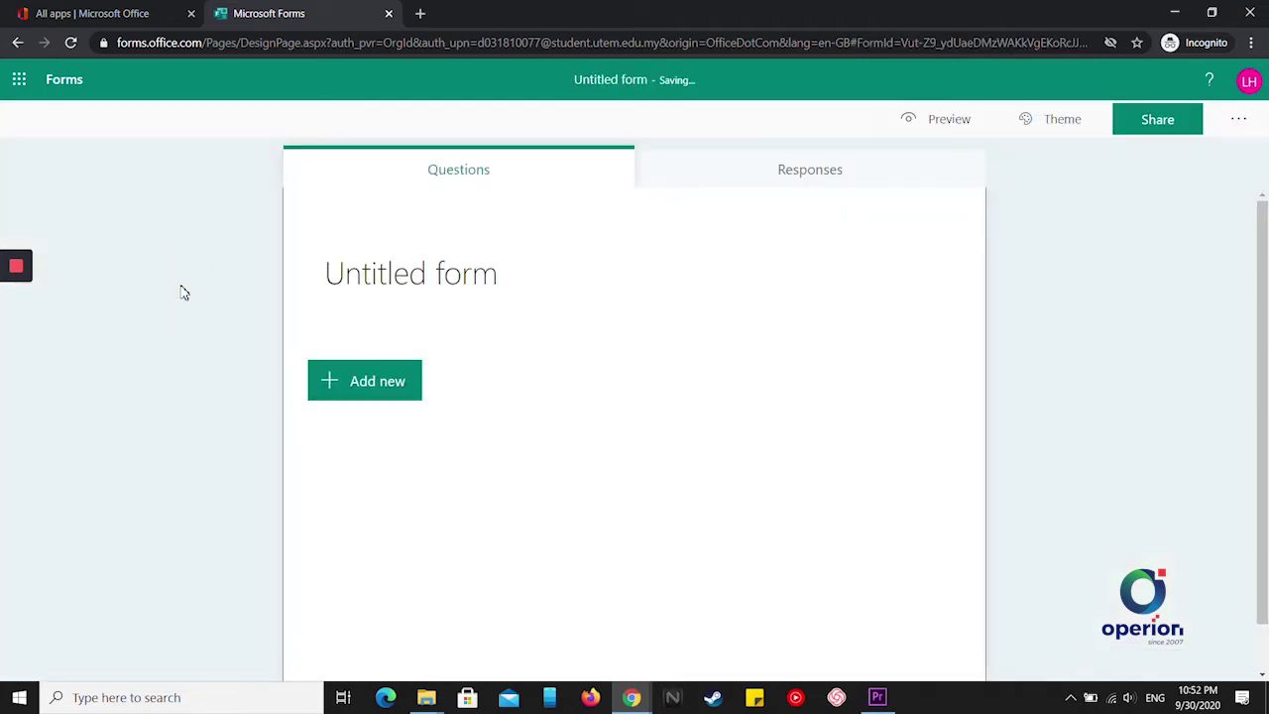
Set the title of the untitled form to "Survey Form"
{"action": "left_click", "coordinate": [372, 384]}
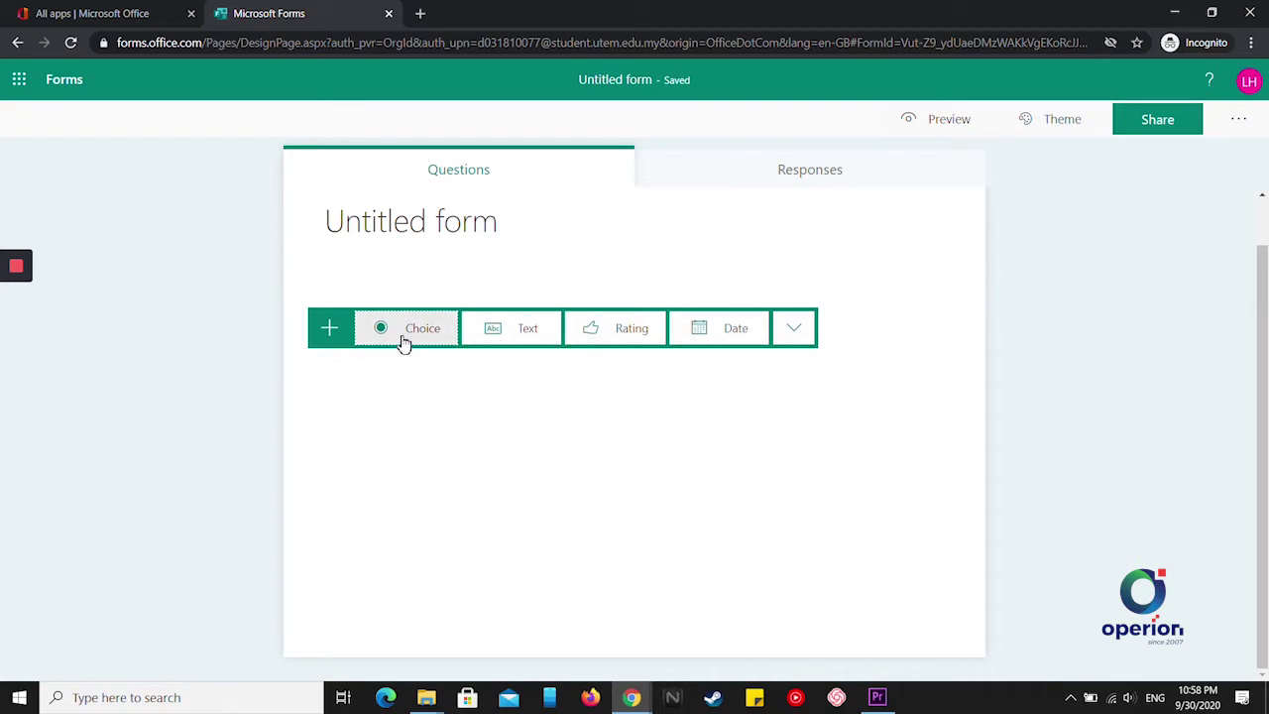
{"action": "left_click", "coordinate": [501, 228]}
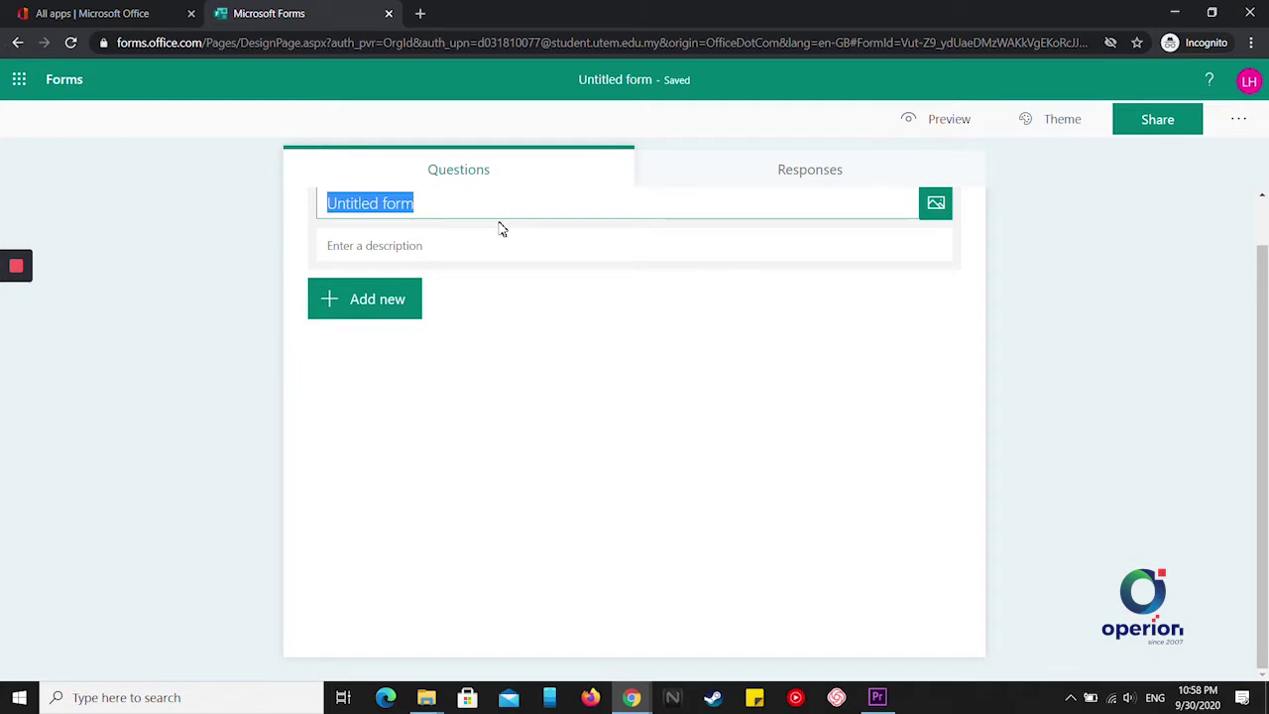
{"action": "type", "text": "S"}
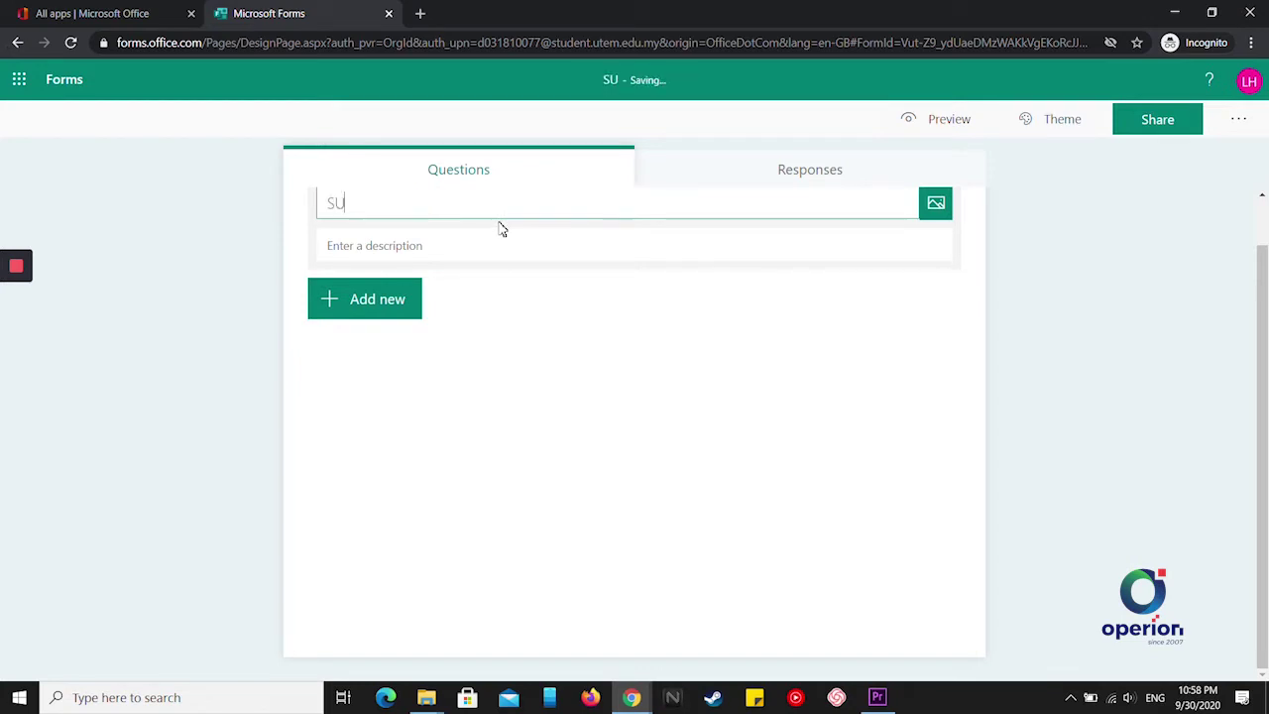
{"action": "type", "text": "urvey Form"}
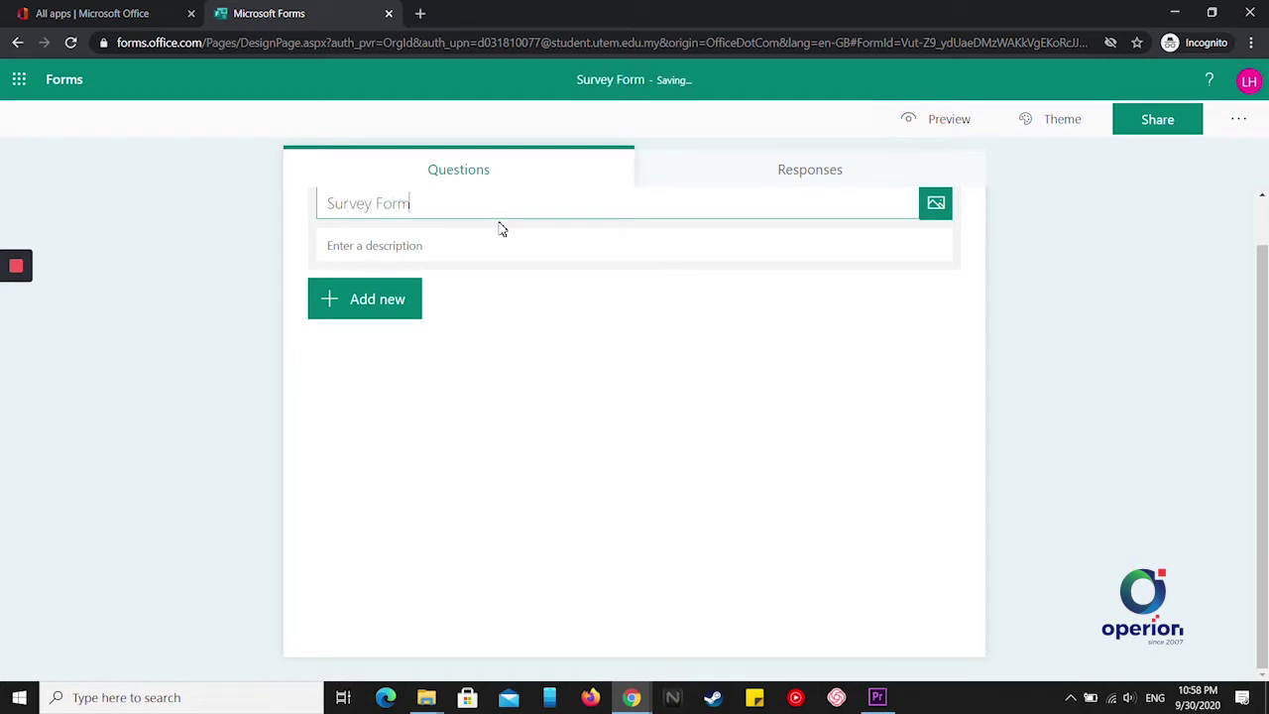
Add a Choice question as the first question with the text "What is your gender?"
{"action": "left_click", "coordinate": [371, 299]}
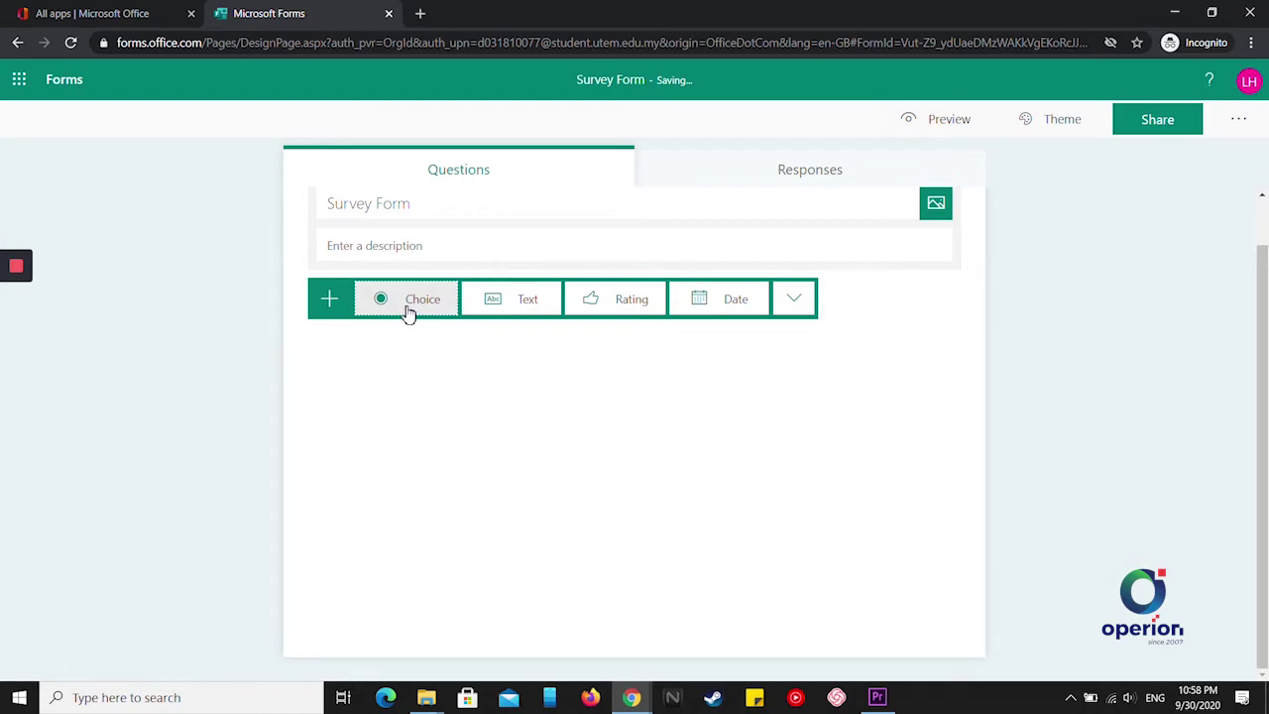
{"action": "left_click", "coordinate": [409, 311]}
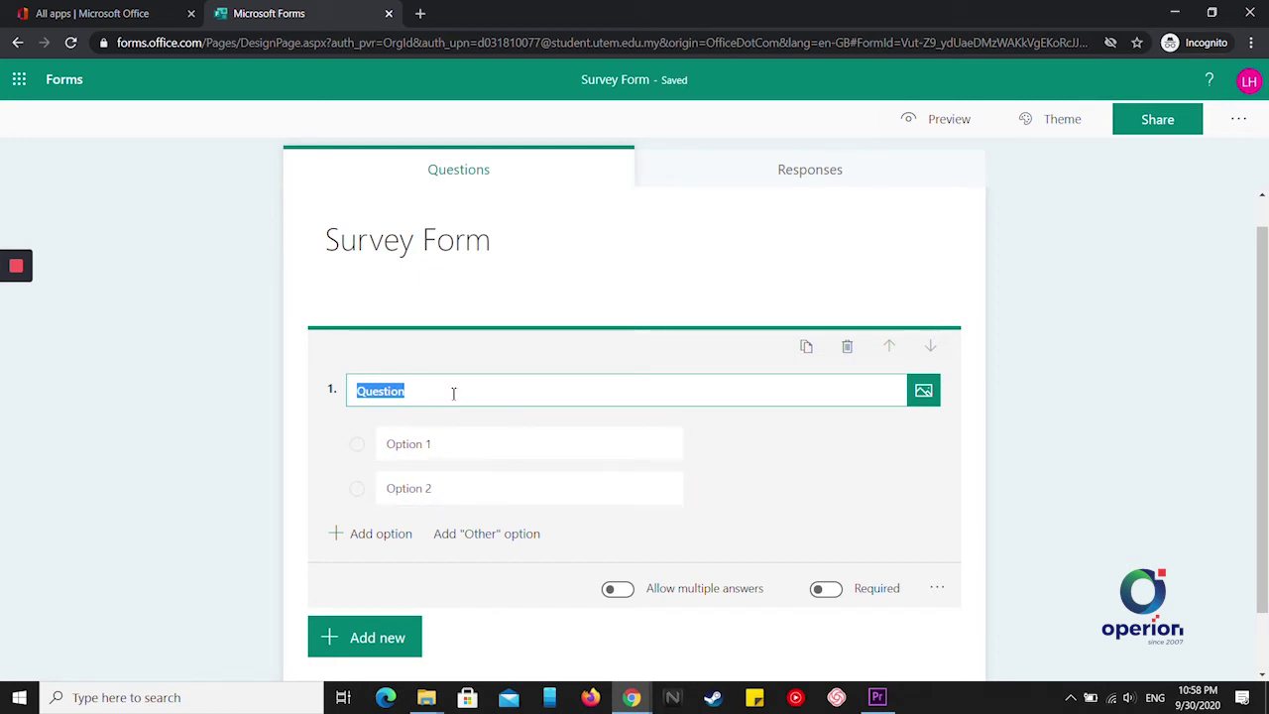
{"action": "type", "text": "What i"}
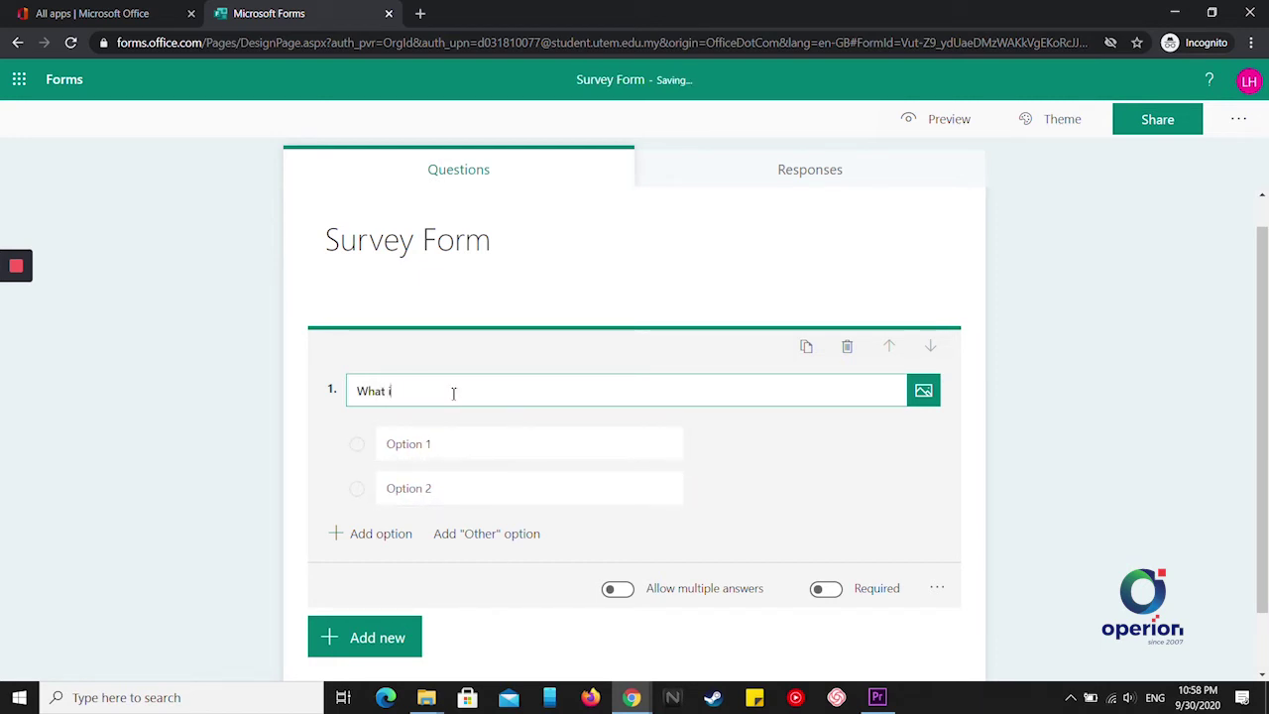
{"action": "type", "text": "s y"}
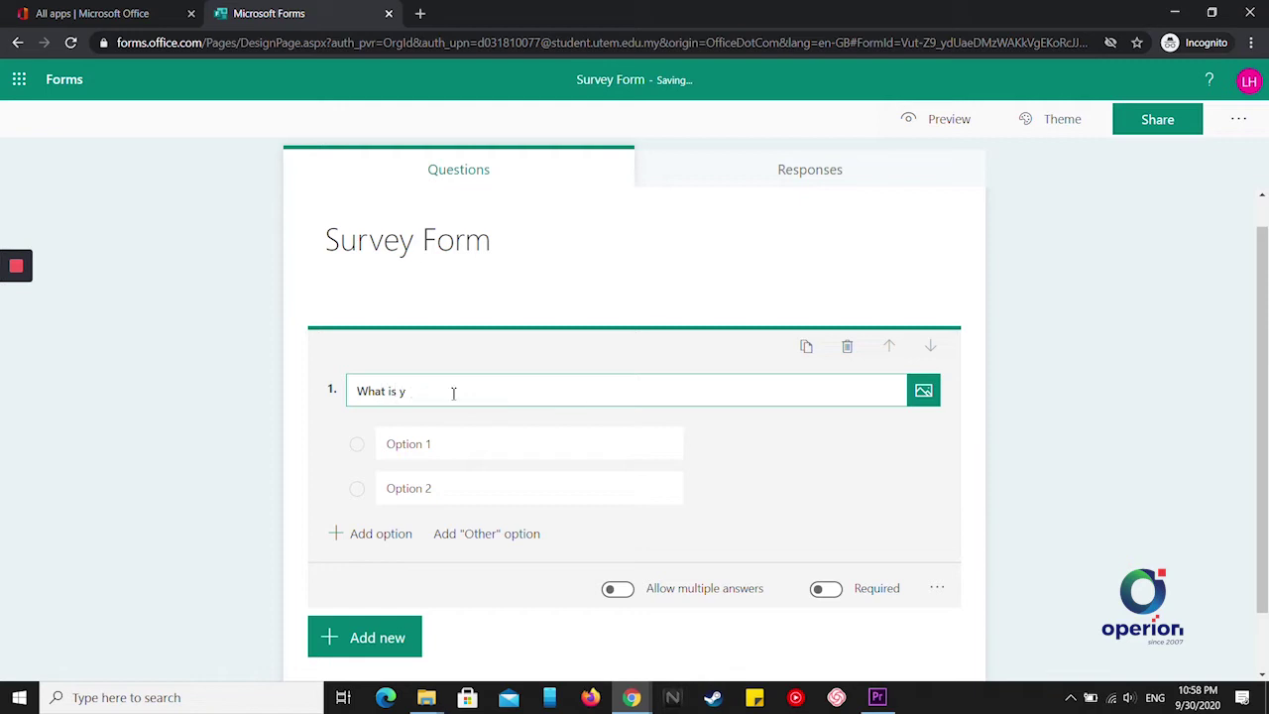
{"action": "type", "text": "our gender?"}
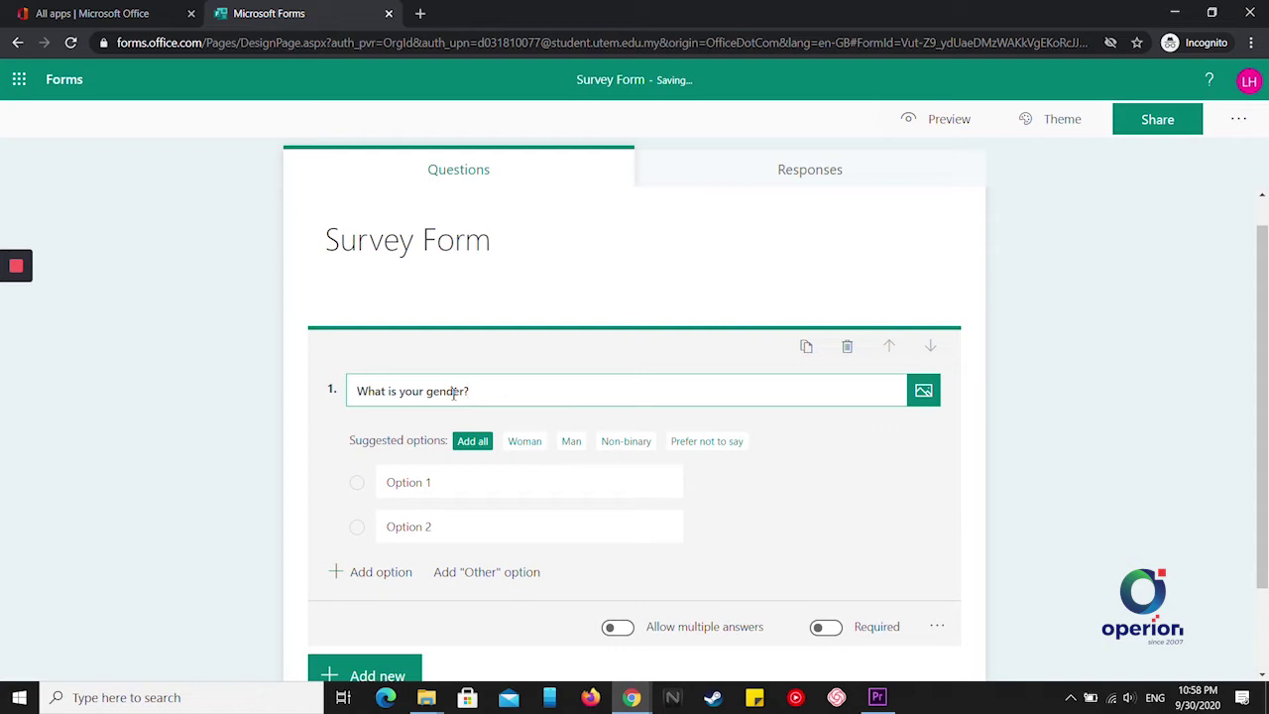
Set the first two answer options of the gender question to "Male" and "Female"
{"action": "left_click", "coordinate": [458, 481]}
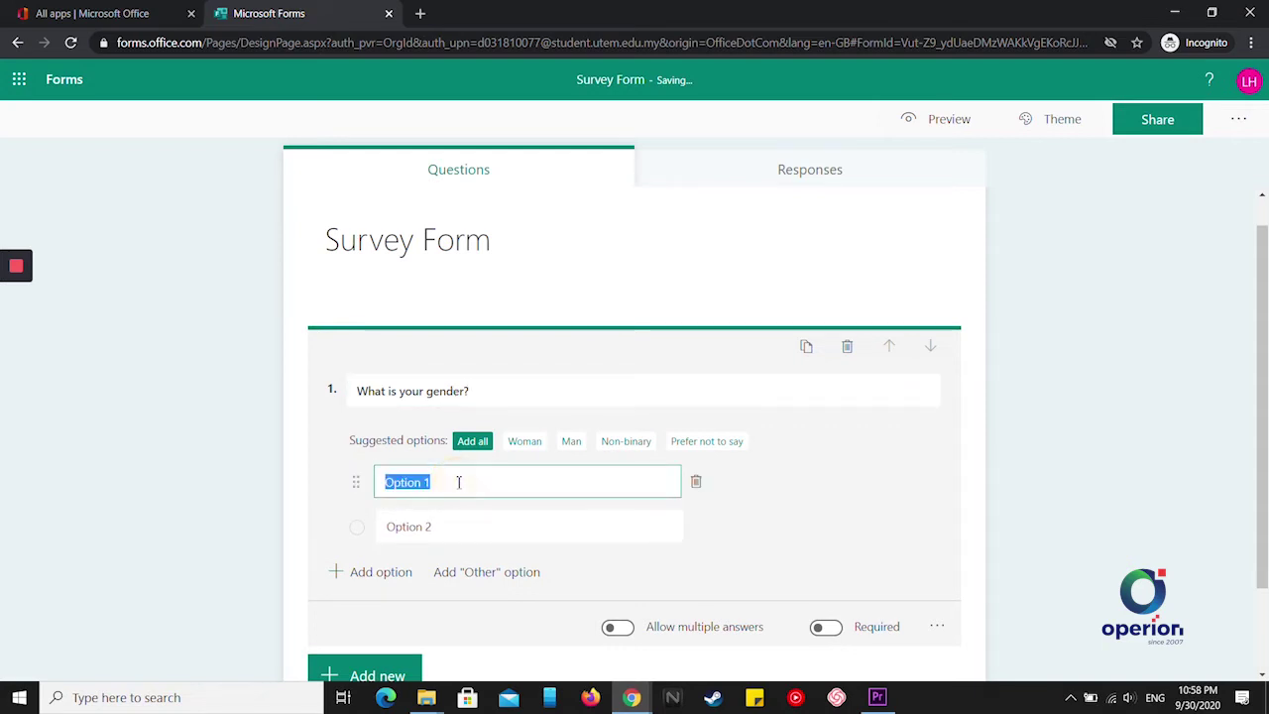
{"action": "type", "text": "Male"}
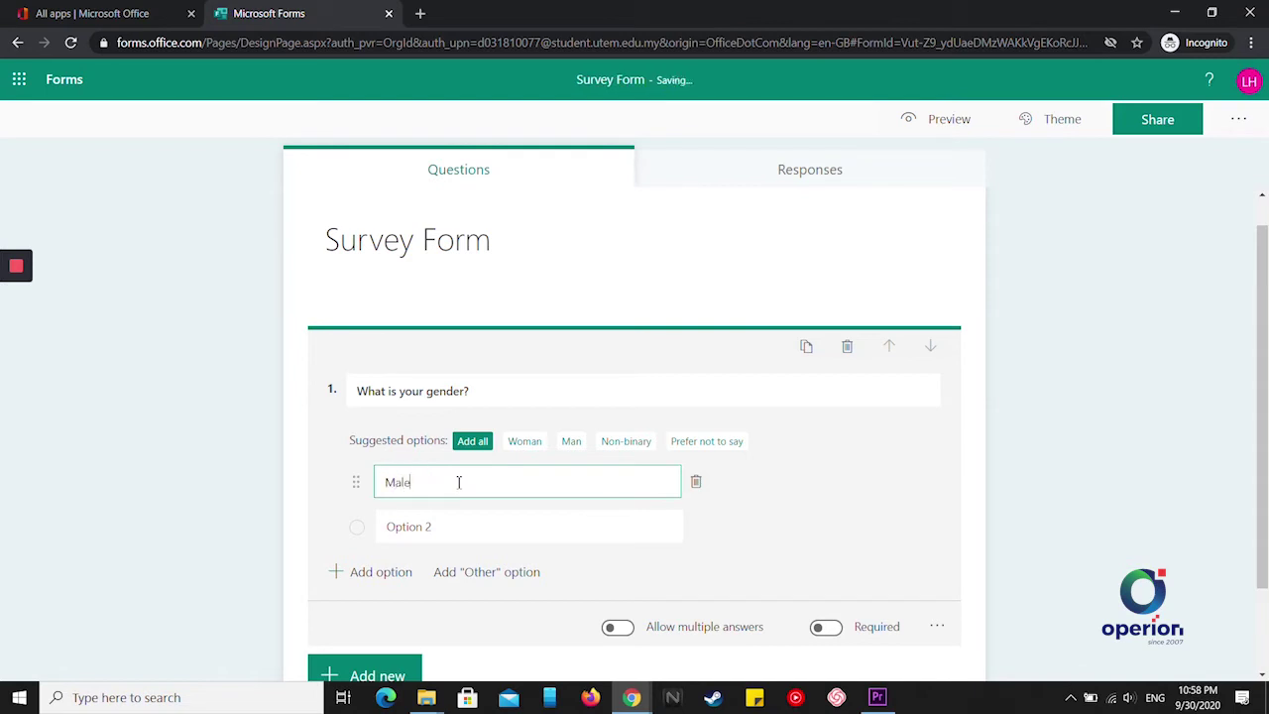
{"action": "left_click", "coordinate": [481, 536]}
{"action": "type", "text": "Female"}
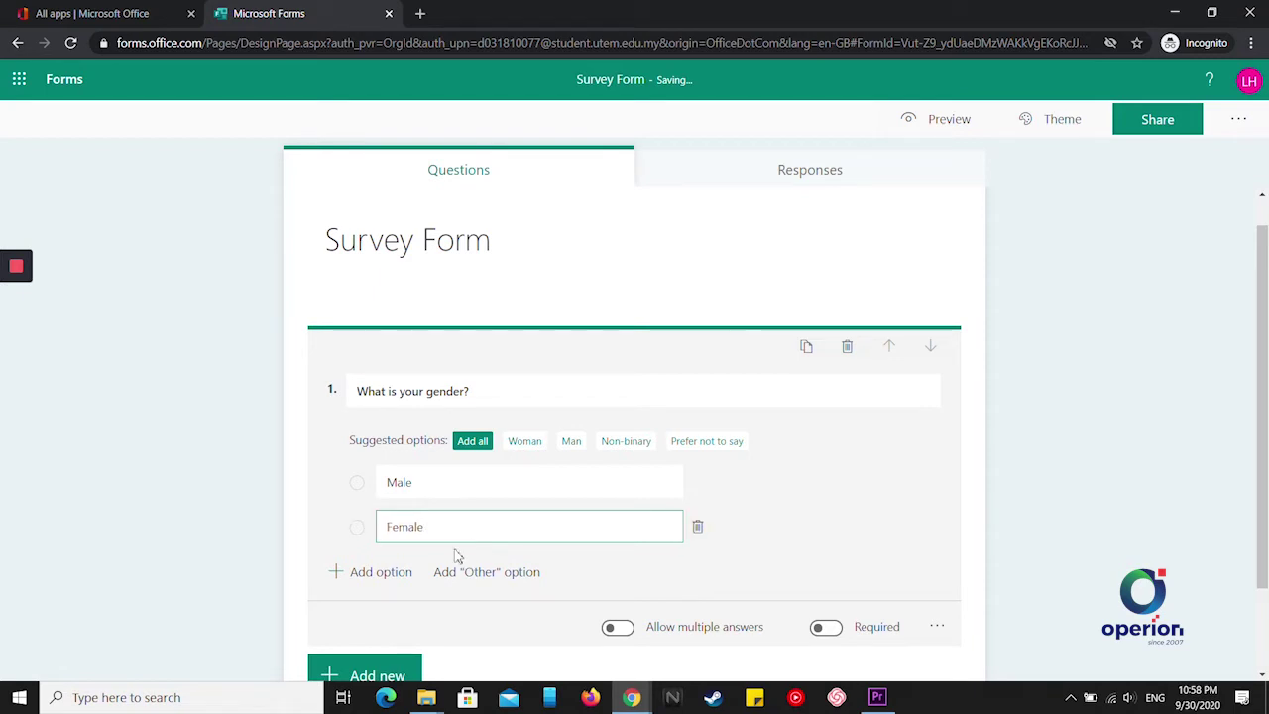
Add a third answer option, "Maybe not tell", to the gender question
{"action": "left_click", "coordinate": [378, 575]}
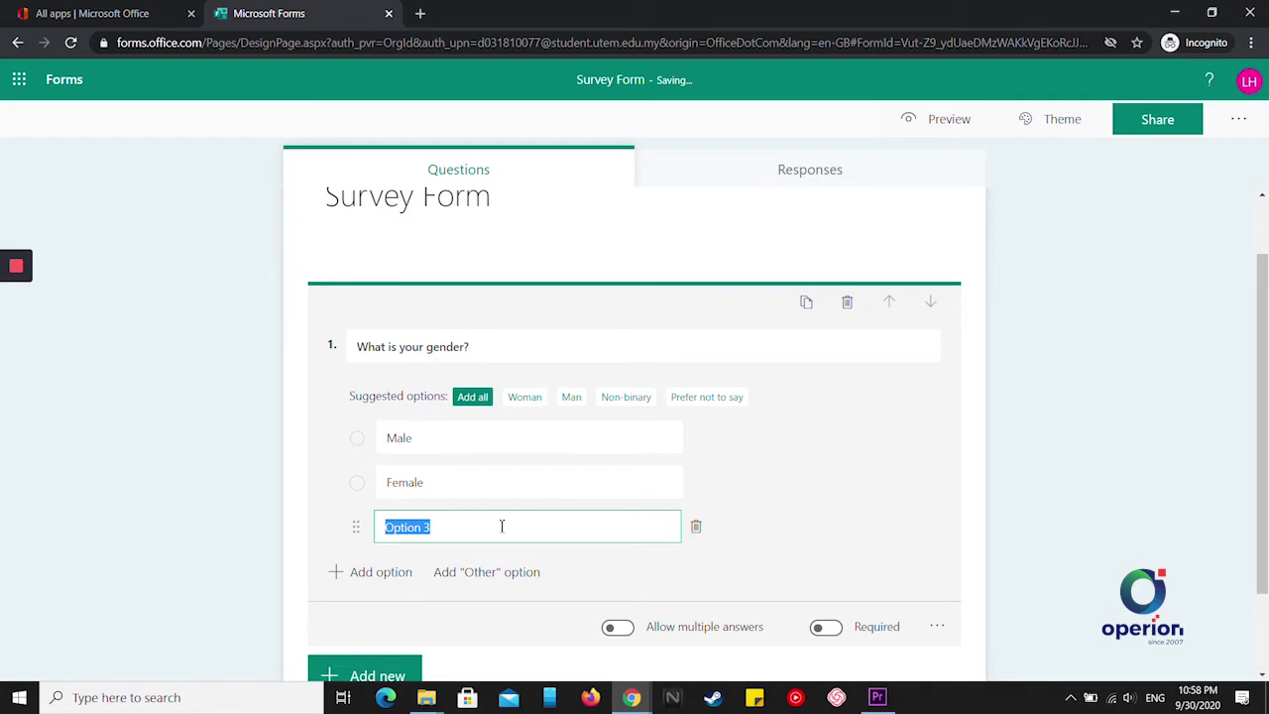
{"action": "type", "text": "MA"}
{"action": "key", "text": "BackSpace"}
{"action": "key", "text": "BackSpace"}
{"action": "type", "text": "Maybe"}
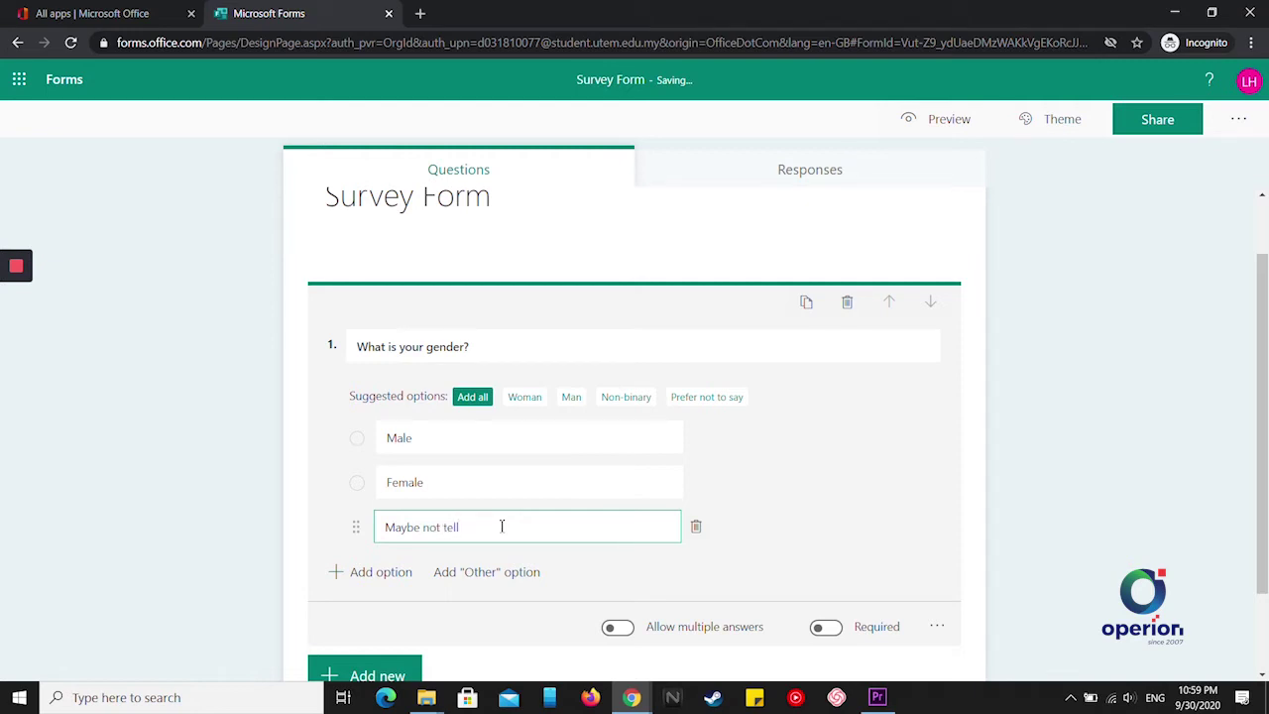
{"action": "type", "text": " not tell"}
Add a Text question below the gender question reading "What is your favorite number?", with its spelling corrected
{"action": "scroll", "coordinate": [502, 526], "scroll_direction": "down", "scroll_amount": 1}
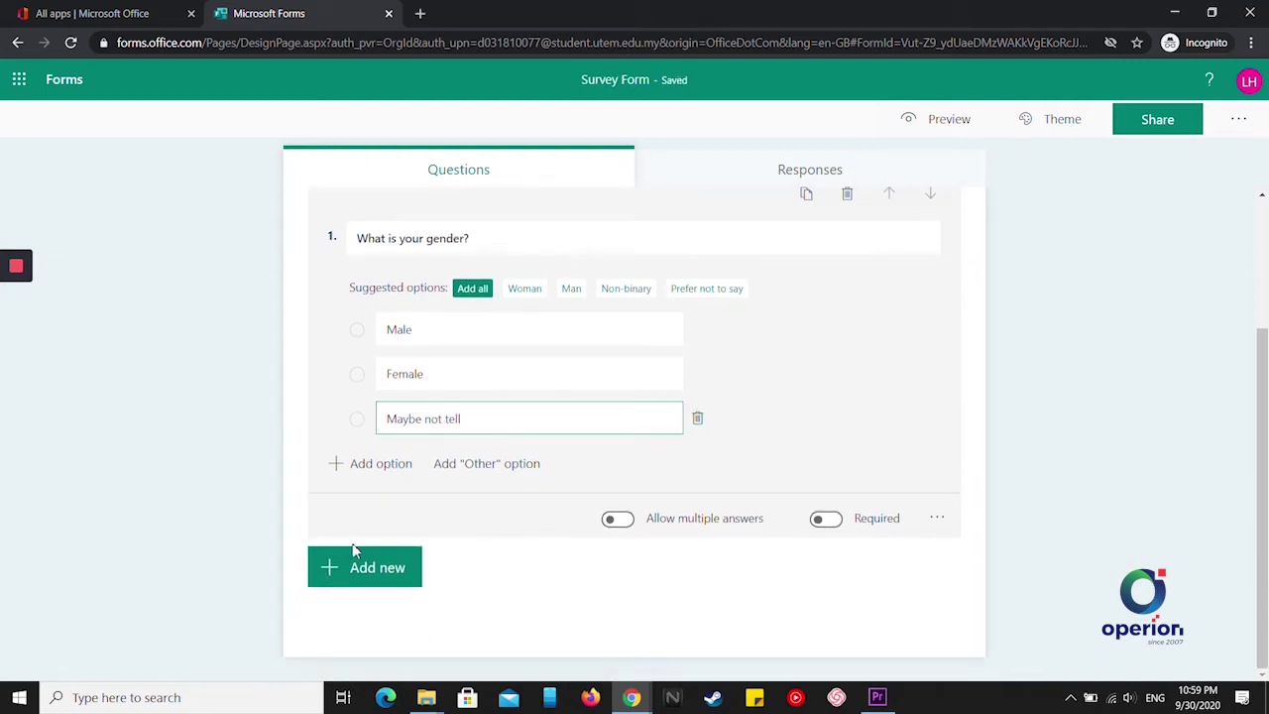
{"action": "left_click", "coordinate": [363, 568]}
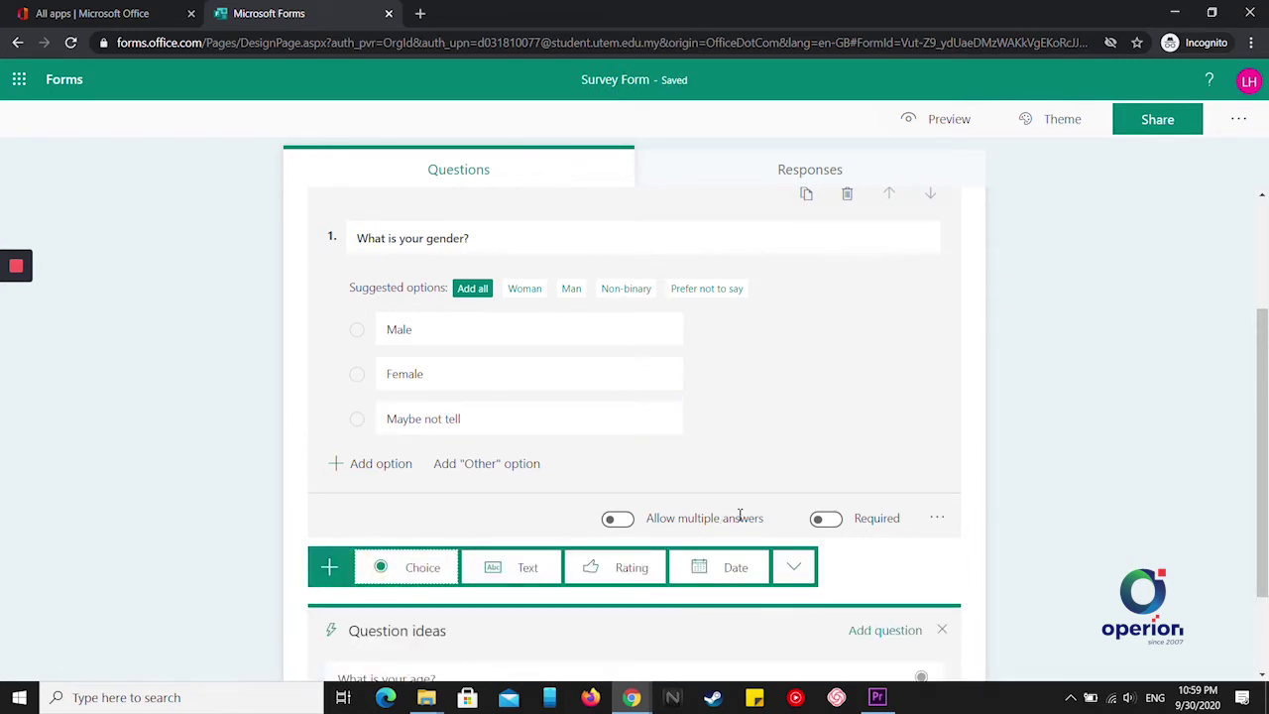
{"action": "scroll", "coordinate": [744, 514], "scroll_direction": "down", "scroll_amount": 1}
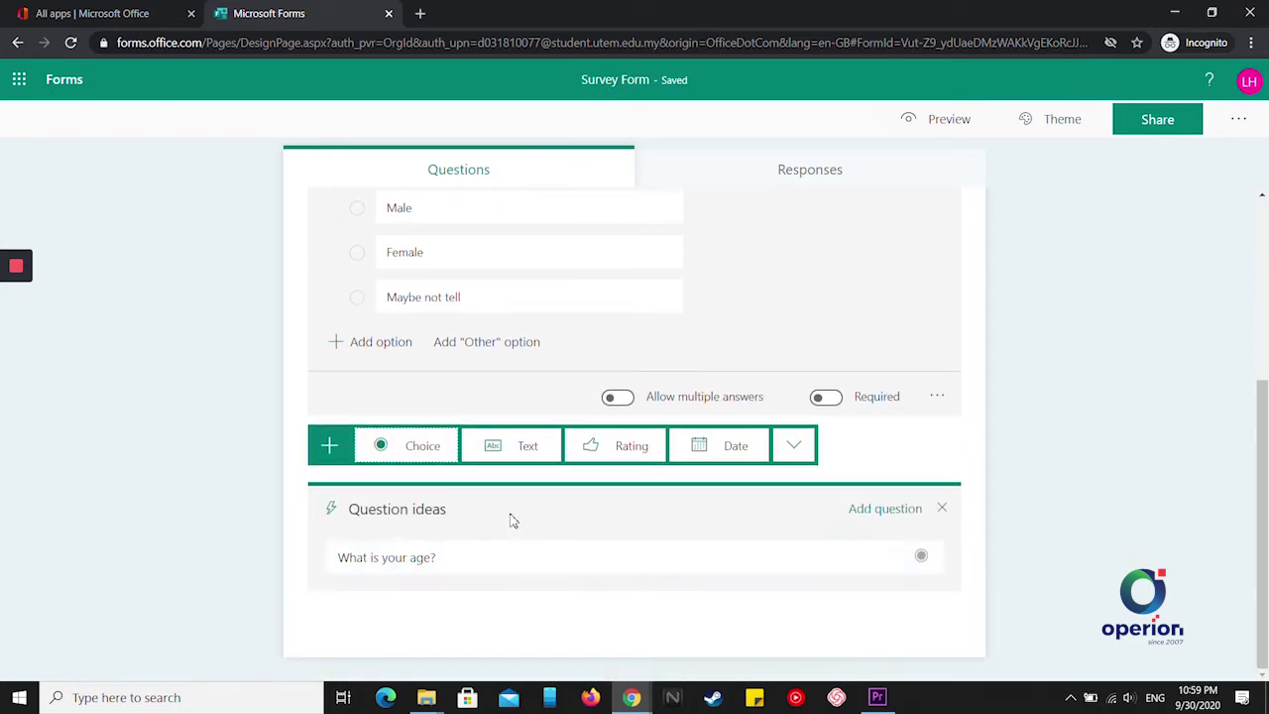
{"action": "left_click", "coordinate": [518, 454]}
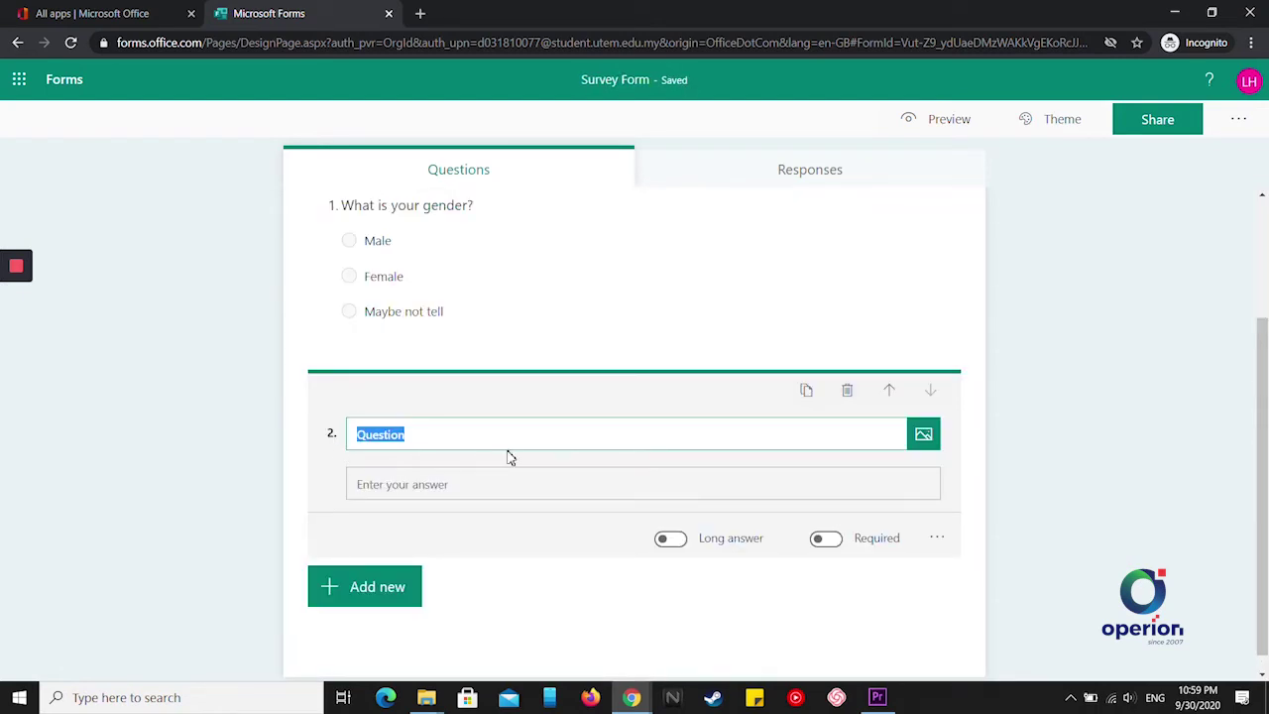
{"action": "type", "text": "What"}
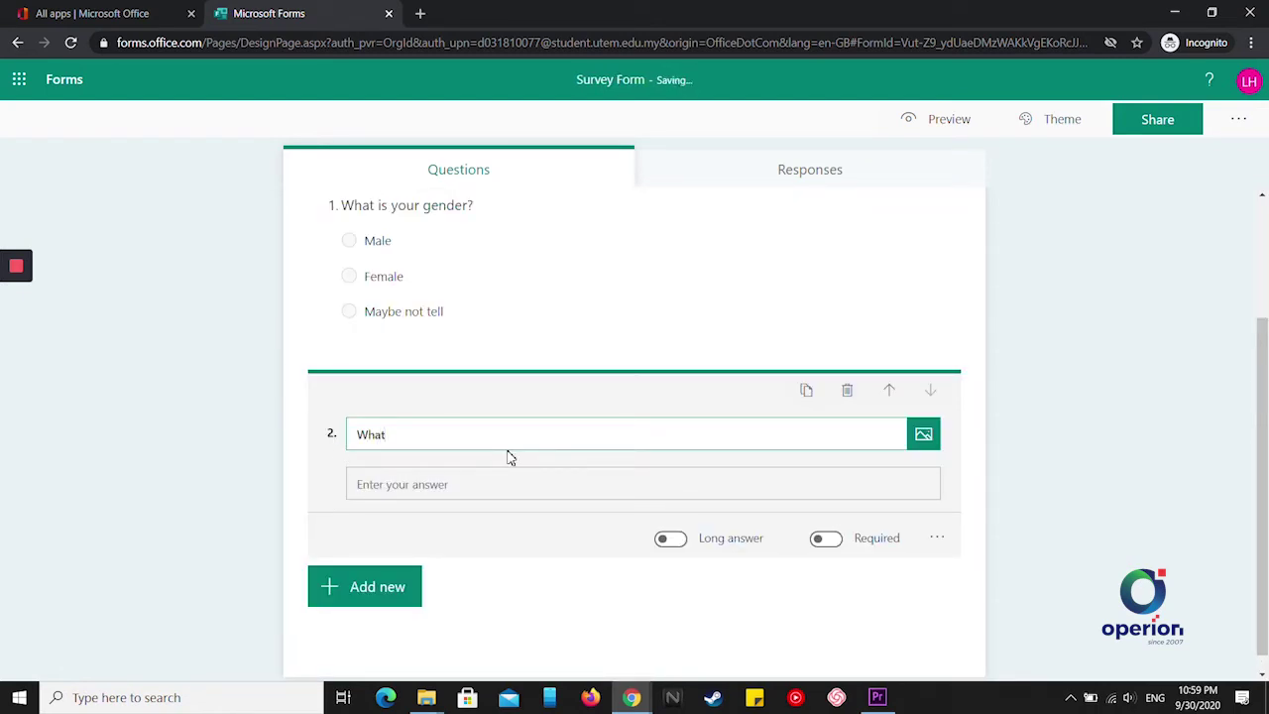
{"action": "type", "text": " is your favourite number?"}
{"action": "right_click", "coordinate": [464, 440]}
{"action": "left_click", "coordinate": [486, 445]}
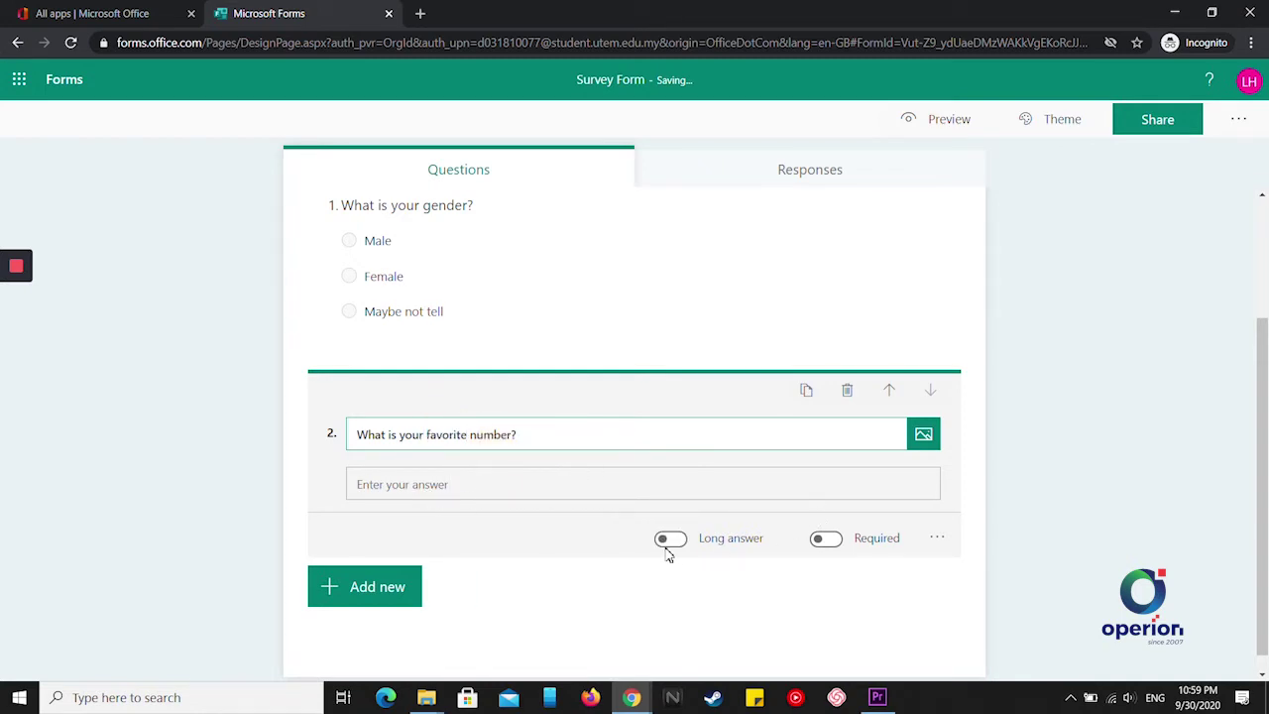
Make the favorite number question required and restrict its answer to a Number
{"action": "left_click", "coordinate": [826, 541]}
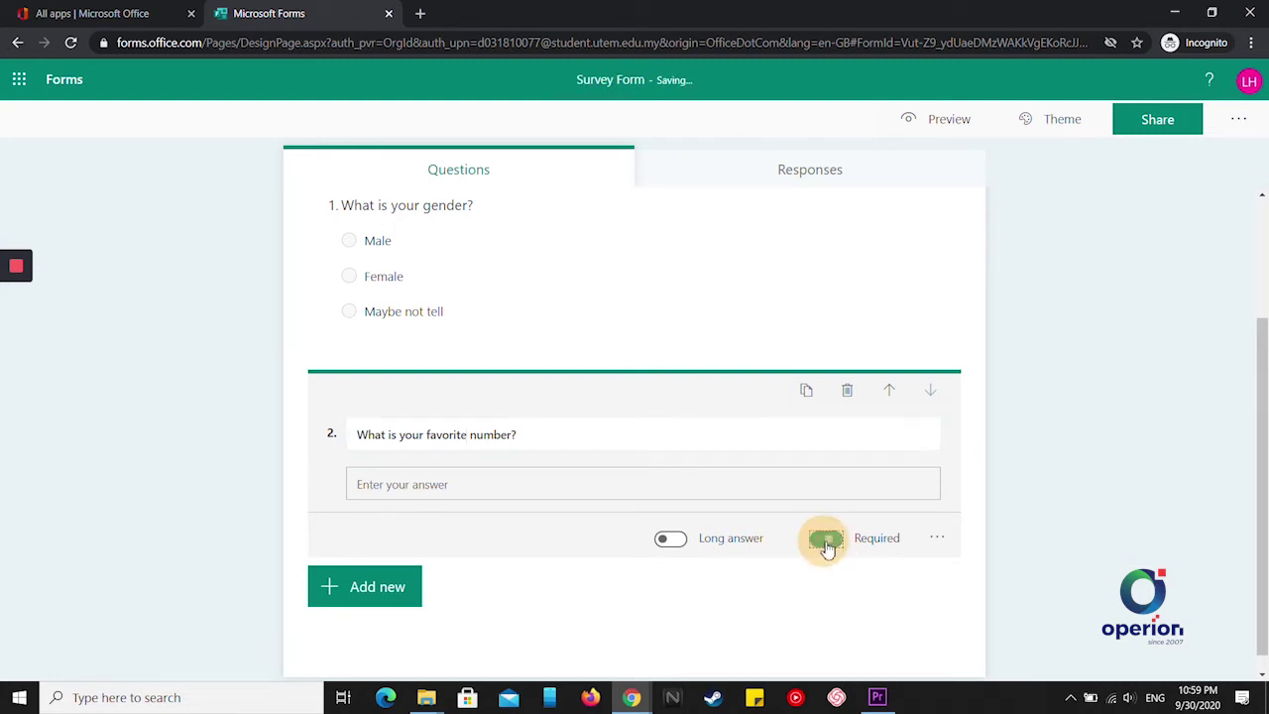
{"action": "left_click", "coordinate": [936, 540]}
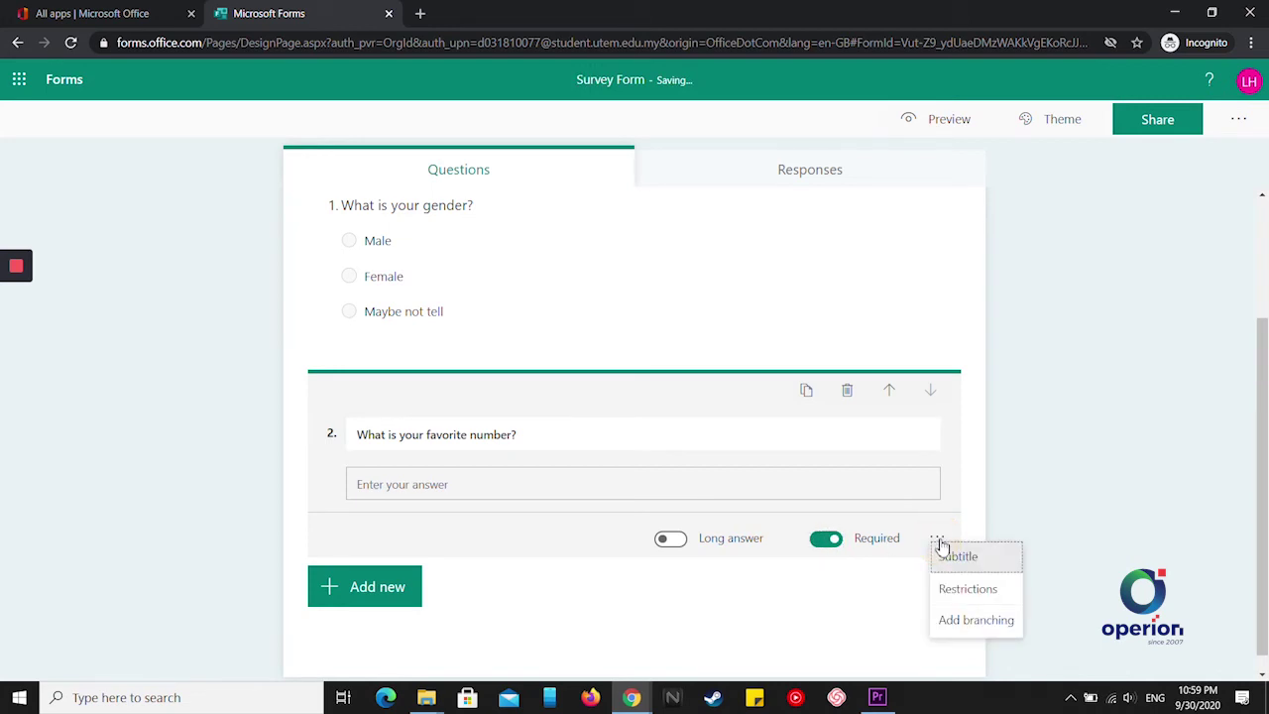
{"action": "left_click", "coordinate": [954, 595]}
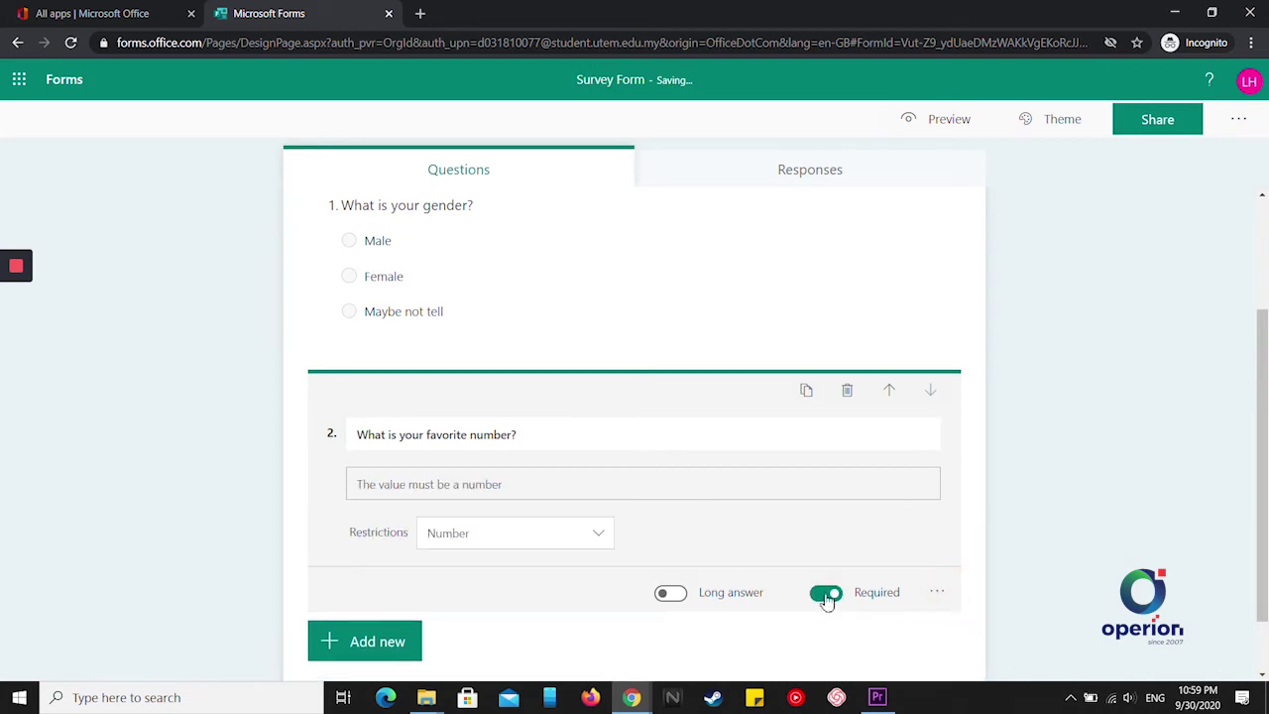
{"action": "left_click", "coordinate": [595, 542]}
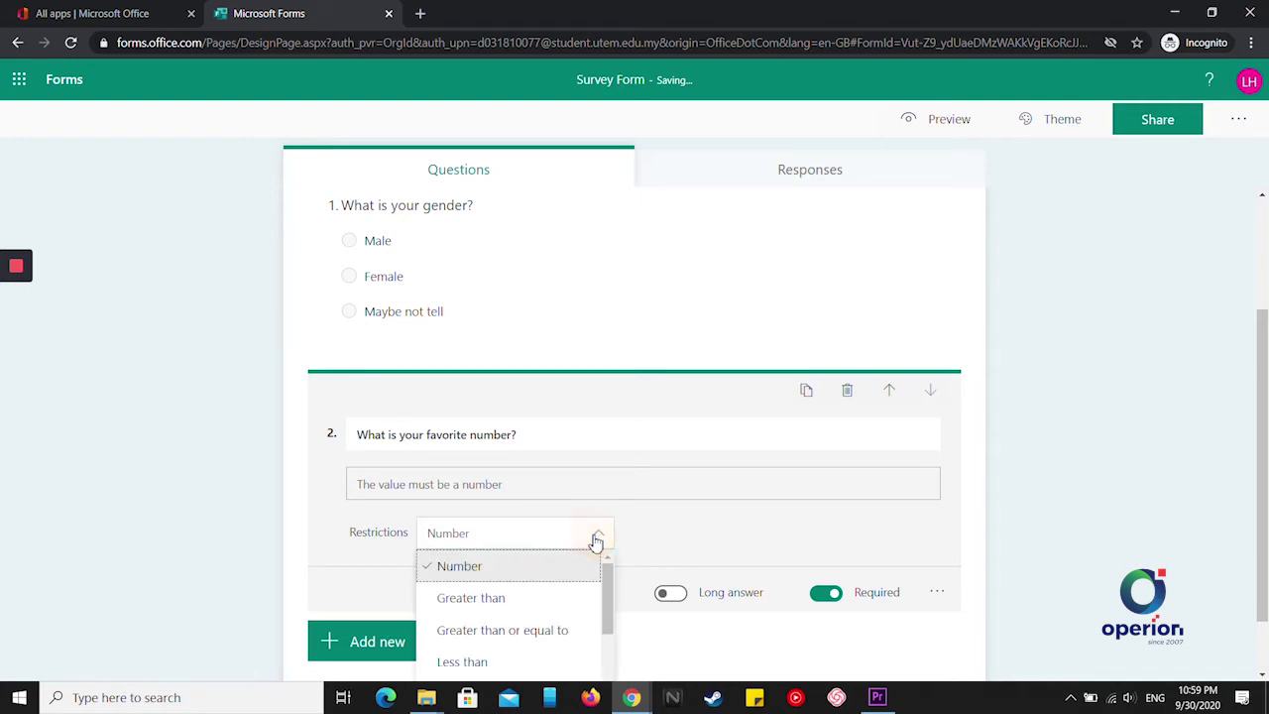
{"action": "left_click", "coordinate": [595, 542]}
Add a Rating question as the third question with the text "What is my service?"
{"action": "scroll", "coordinate": [697, 544], "scroll_direction": "down", "scroll_amount": 1}
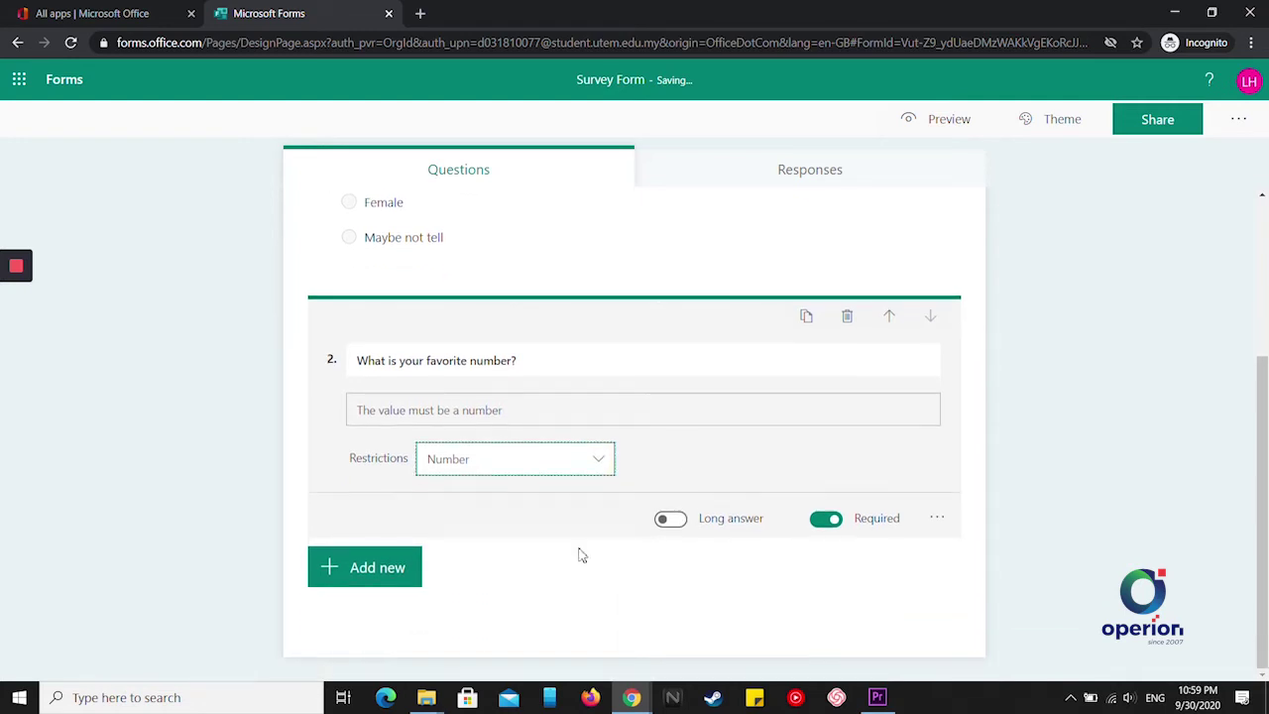
{"action": "left_click", "coordinate": [364, 576]}
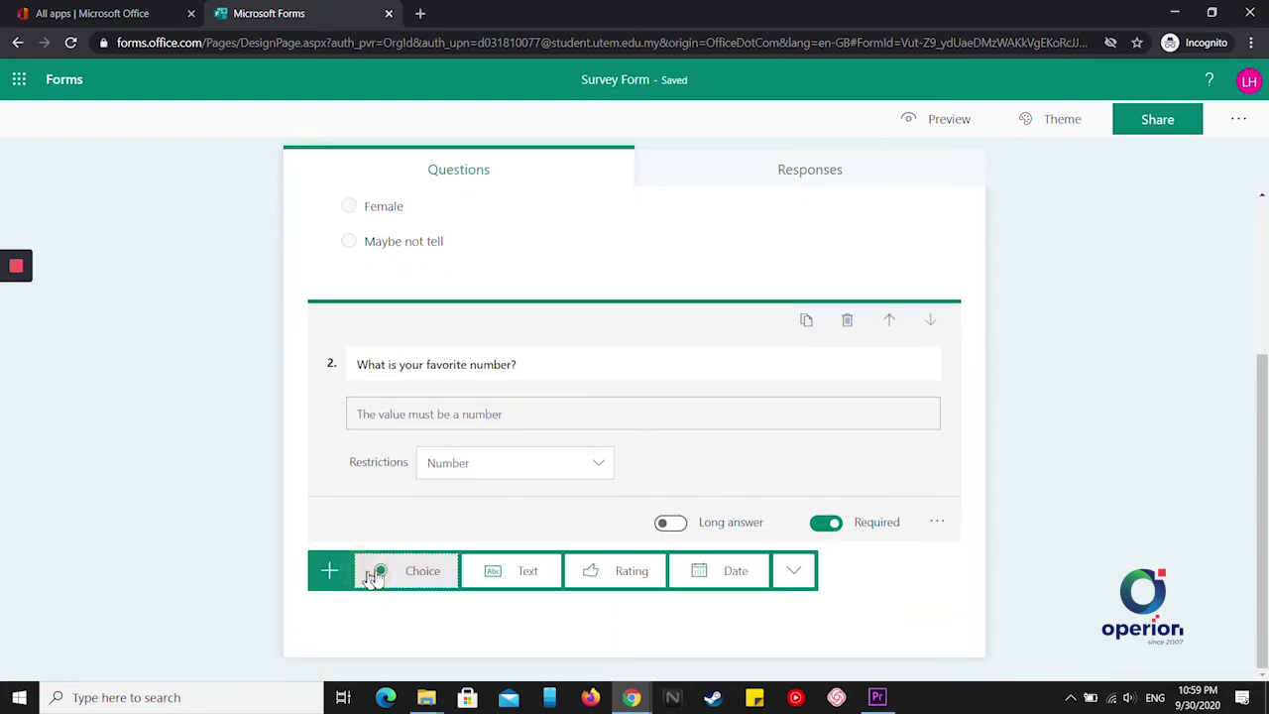
{"action": "left_click", "coordinate": [611, 572]}
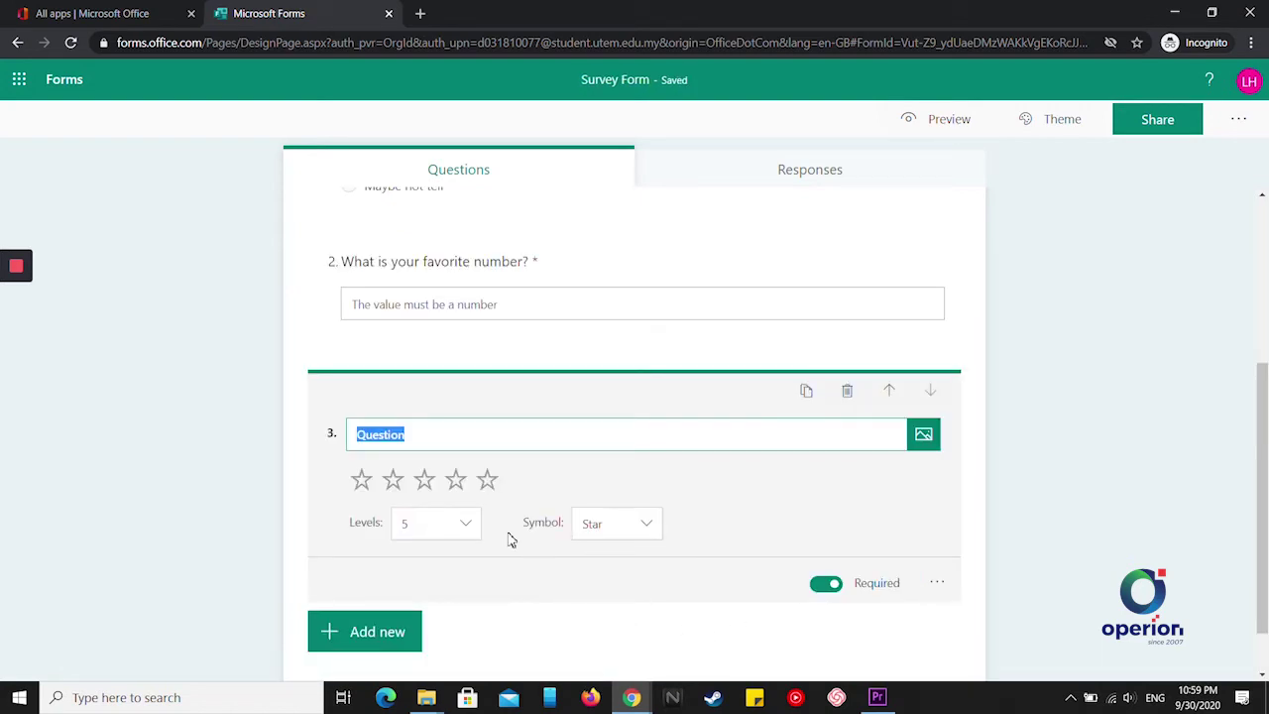
{"action": "type", "text": "What is "}
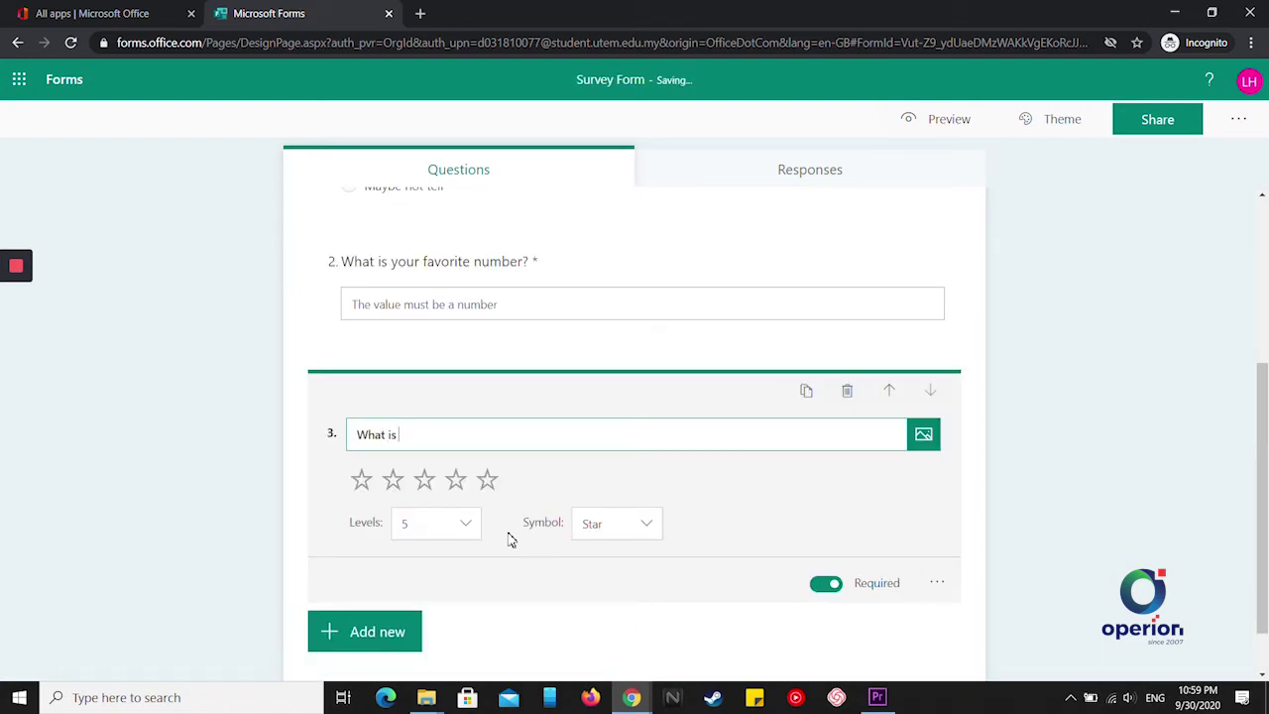
{"action": "type", "text": "my servive"}
{"action": "type", "text": "?"}
Switch the service rating question's symbol to Number and set it back to Star
{"action": "scroll", "coordinate": [731, 541], "scroll_direction": "down", "scroll_amount": 1}
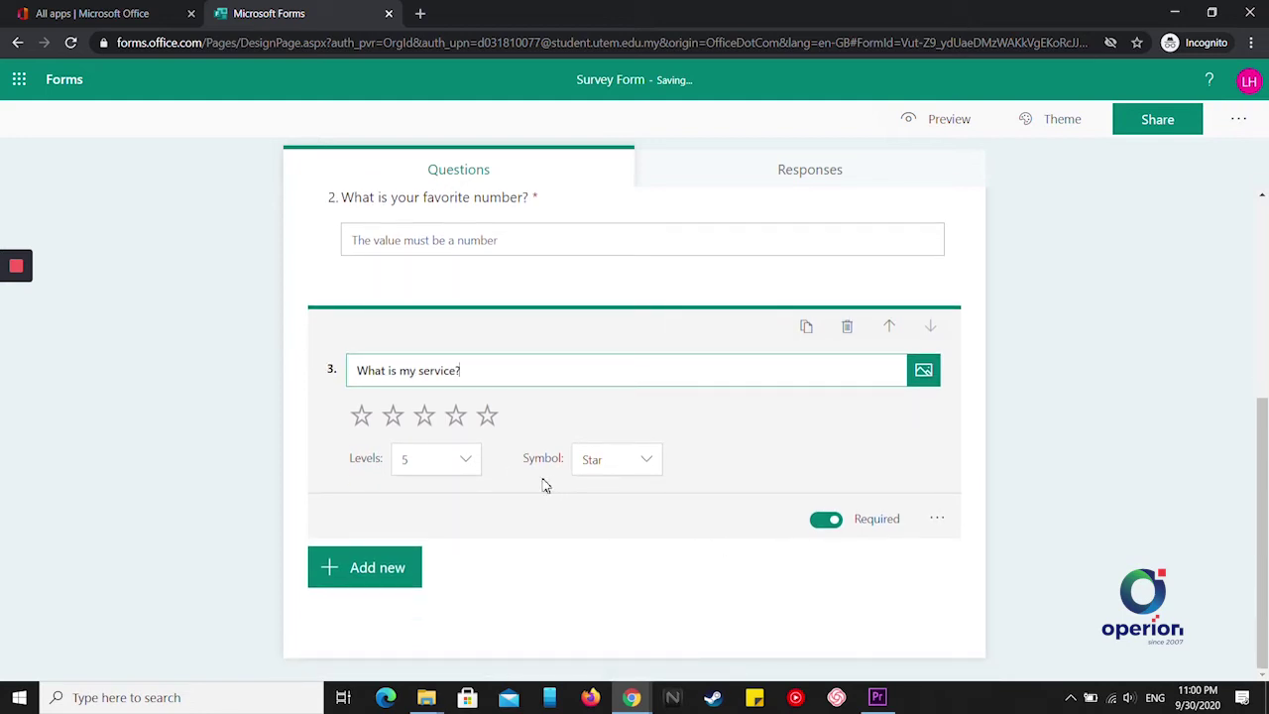
{"action": "left_click", "coordinate": [638, 462]}
{"action": "left_click", "coordinate": [631, 493]}
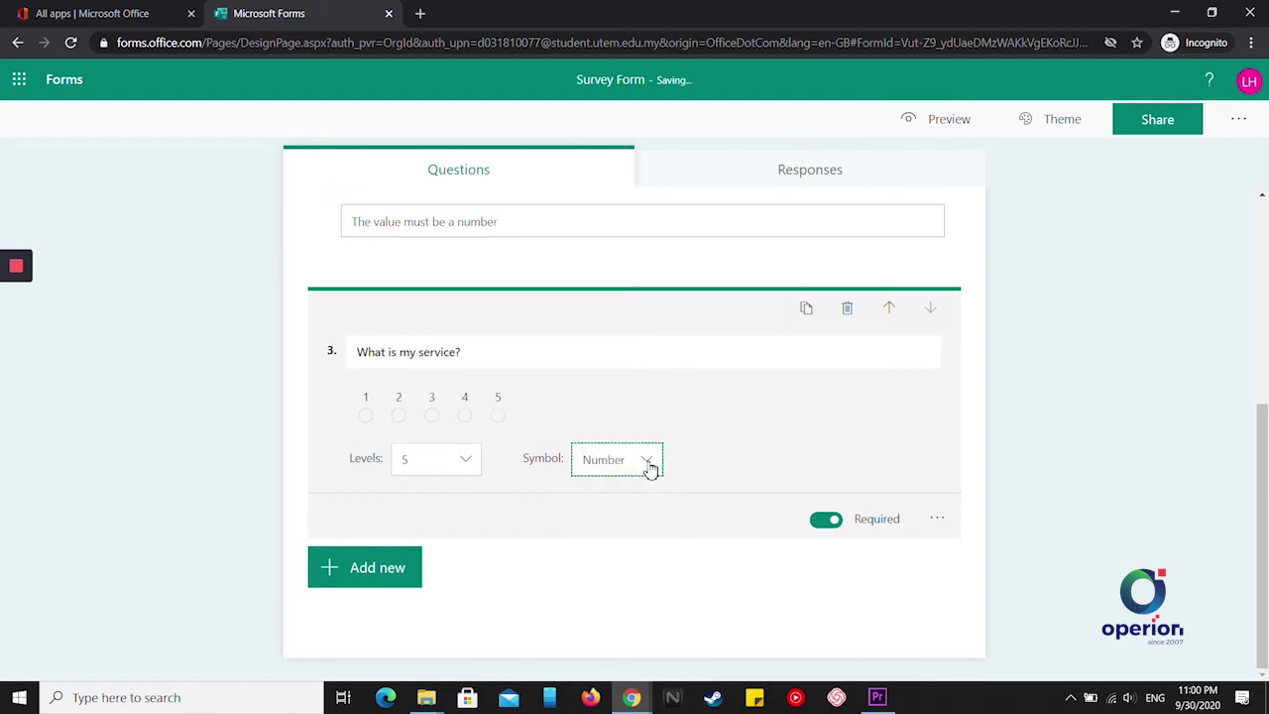
{"action": "left_click", "coordinate": [650, 463]}
{"action": "left_click", "coordinate": [632, 525]}
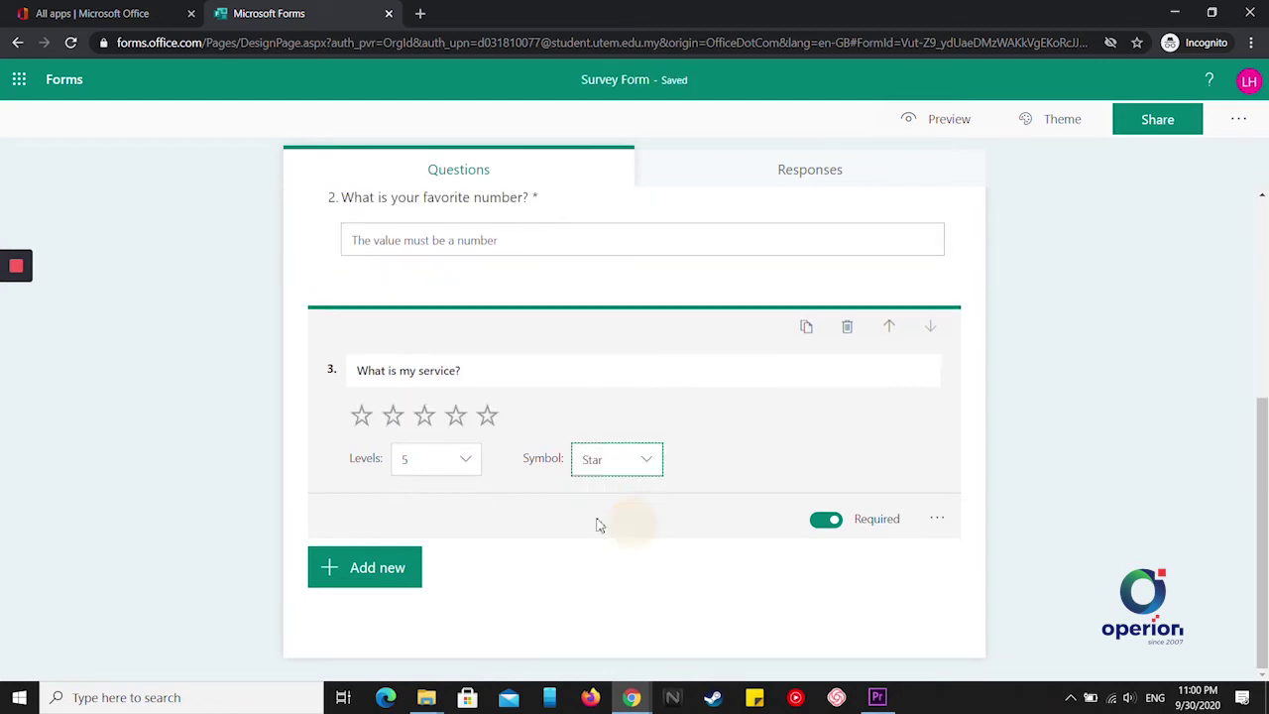
Set the number of levels for the service rating question to 10
{"action": "left_click", "coordinate": [477, 465]}
{"action": "scroll", "coordinate": [442, 581], "scroll_direction": "down", "scroll_amount": 2}
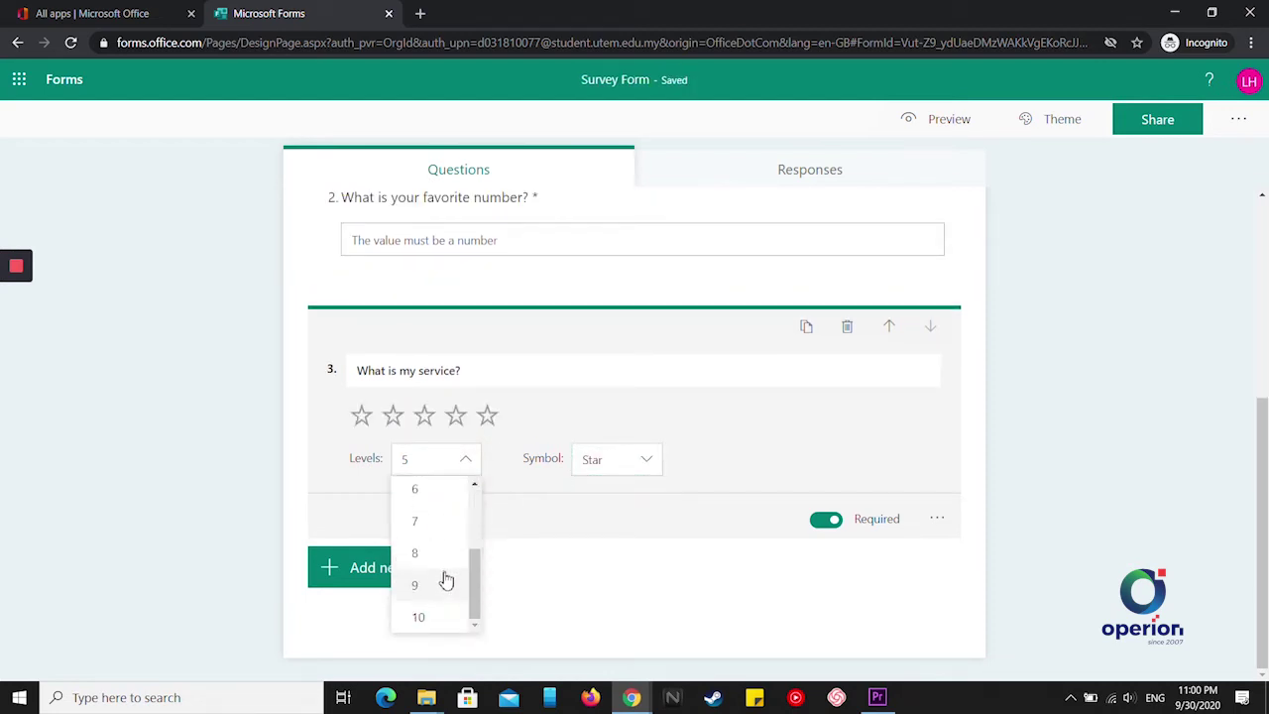
{"action": "left_click", "coordinate": [424, 617]}
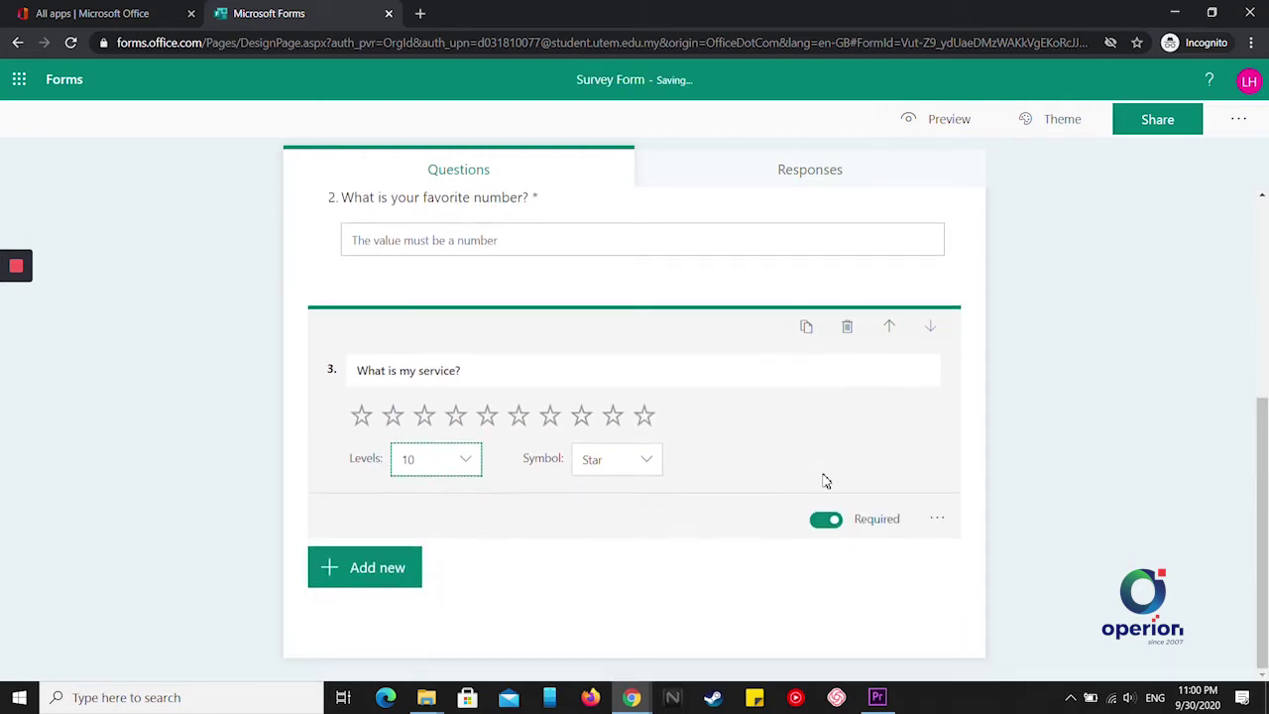
Add a Date question as the fourth question with the text "What is your birthday date?"
{"action": "left_click", "coordinate": [379, 586]}
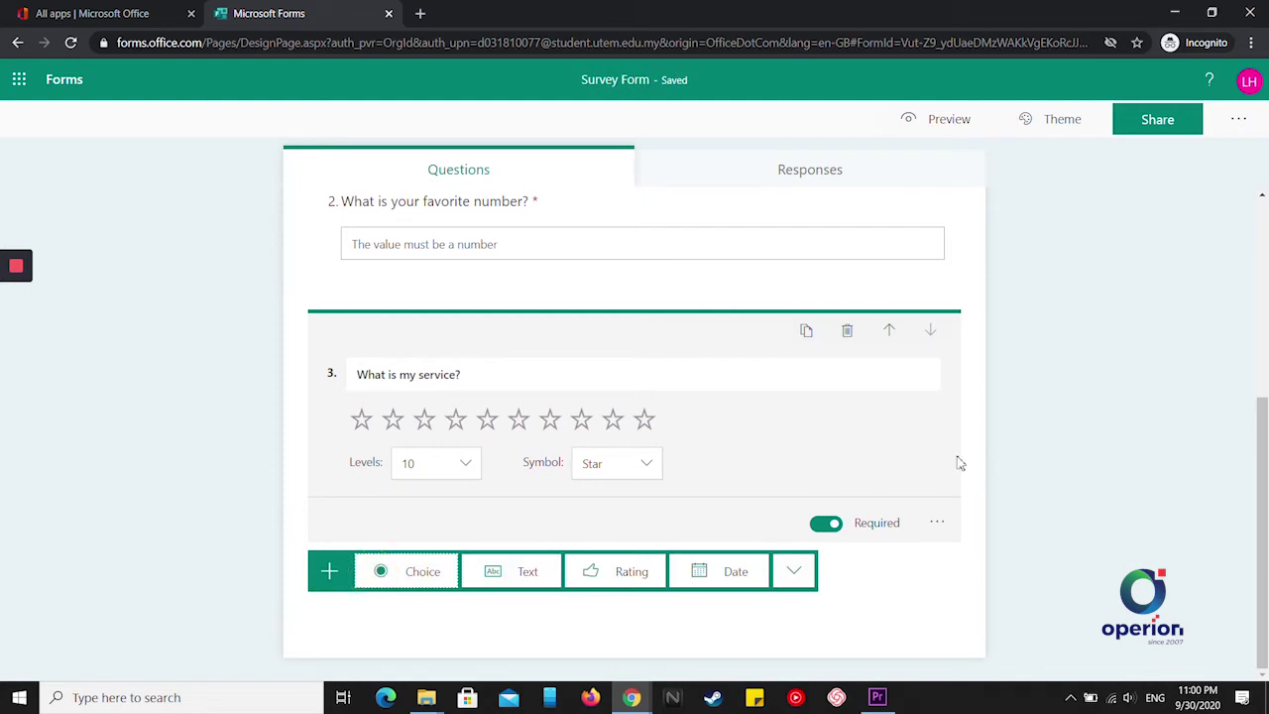
{"action": "left_click", "coordinate": [736, 575]}
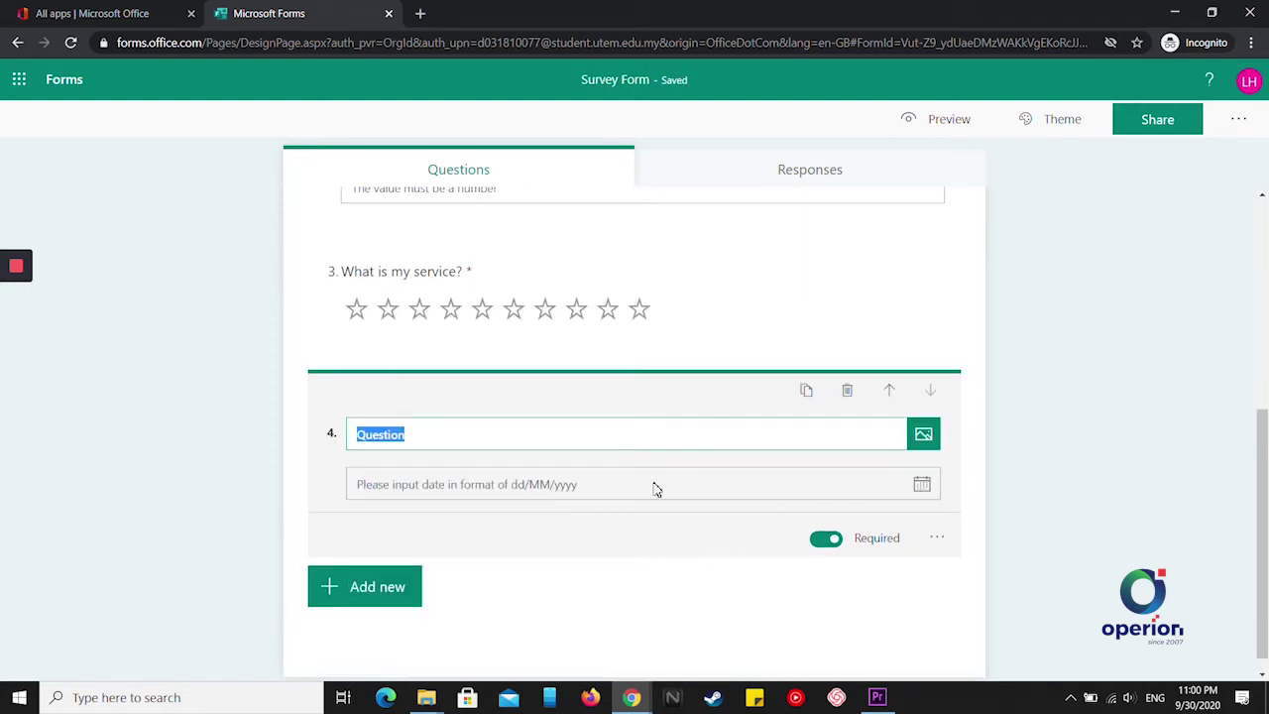
{"action": "type", "text": "What is "}
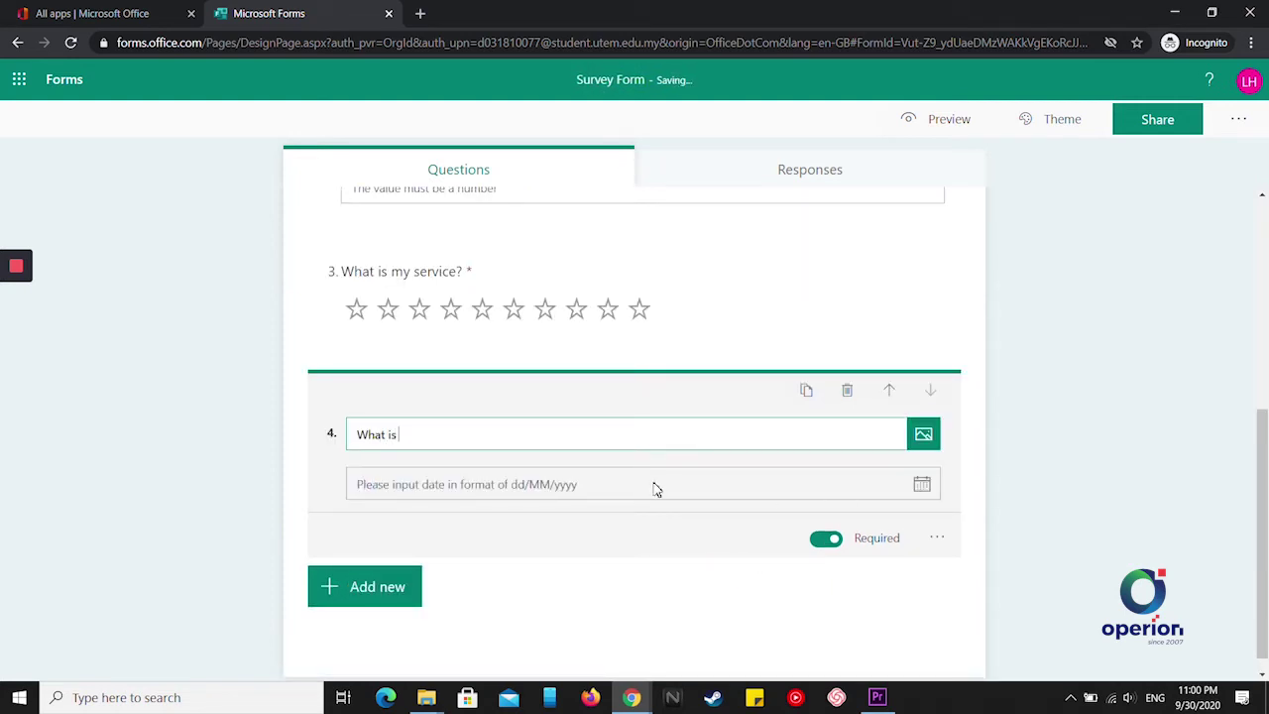
{"action": "type", "text": "your birthday date"}
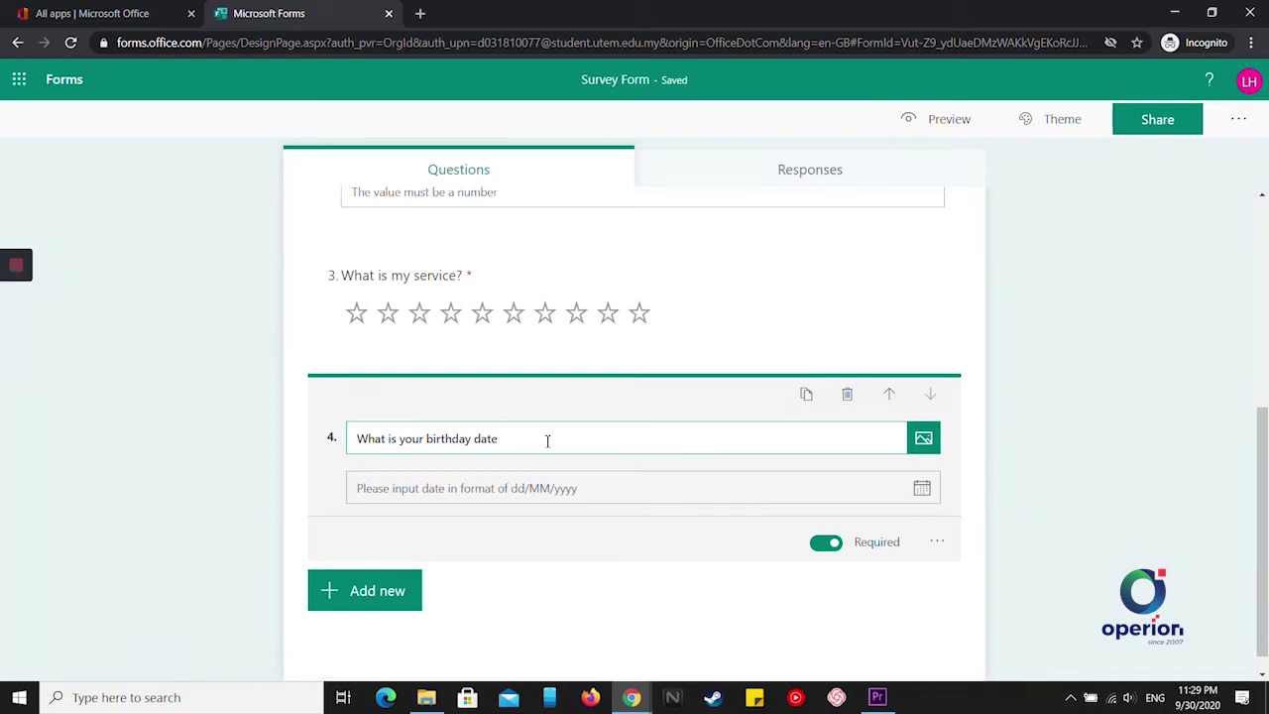
{"action": "type", "text": "?"}
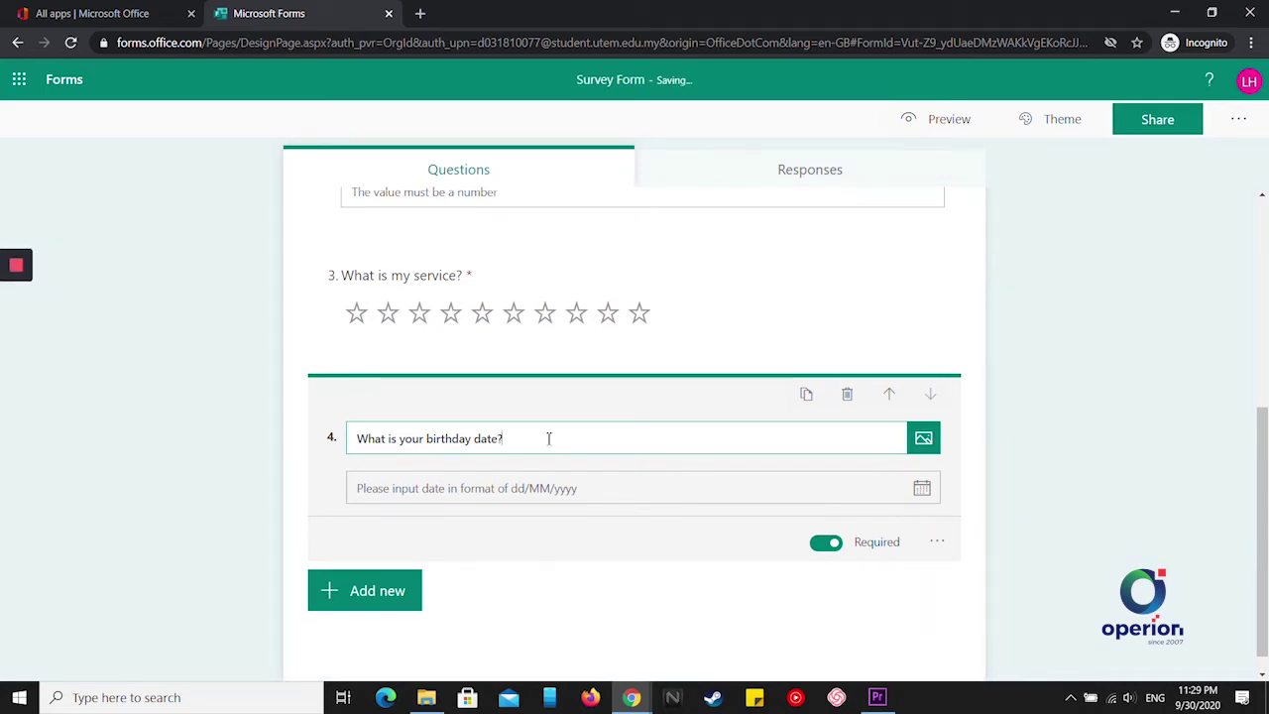
Preview the whole form in the computer and mobile layouts, and return to editing
{"action": "left_click", "coordinate": [947, 126]}
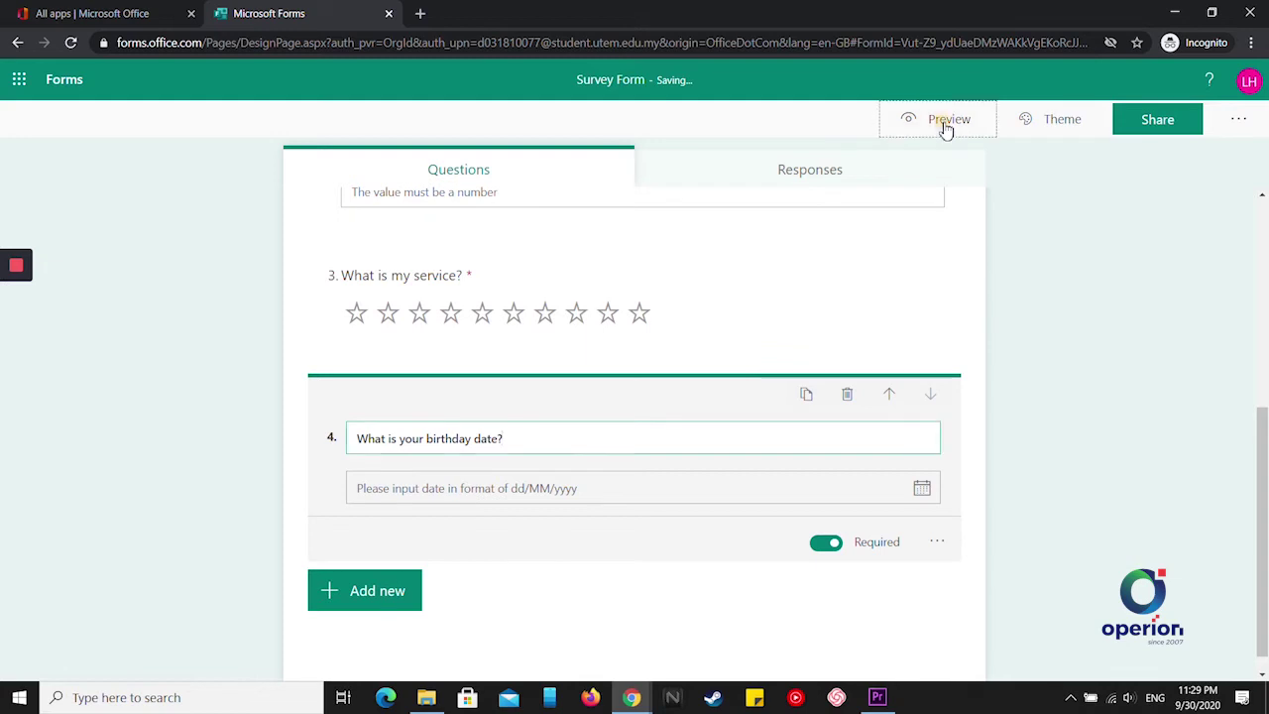
{"action": "scroll", "coordinate": [844, 366], "scroll_direction": "down", "scroll_amount": 1}
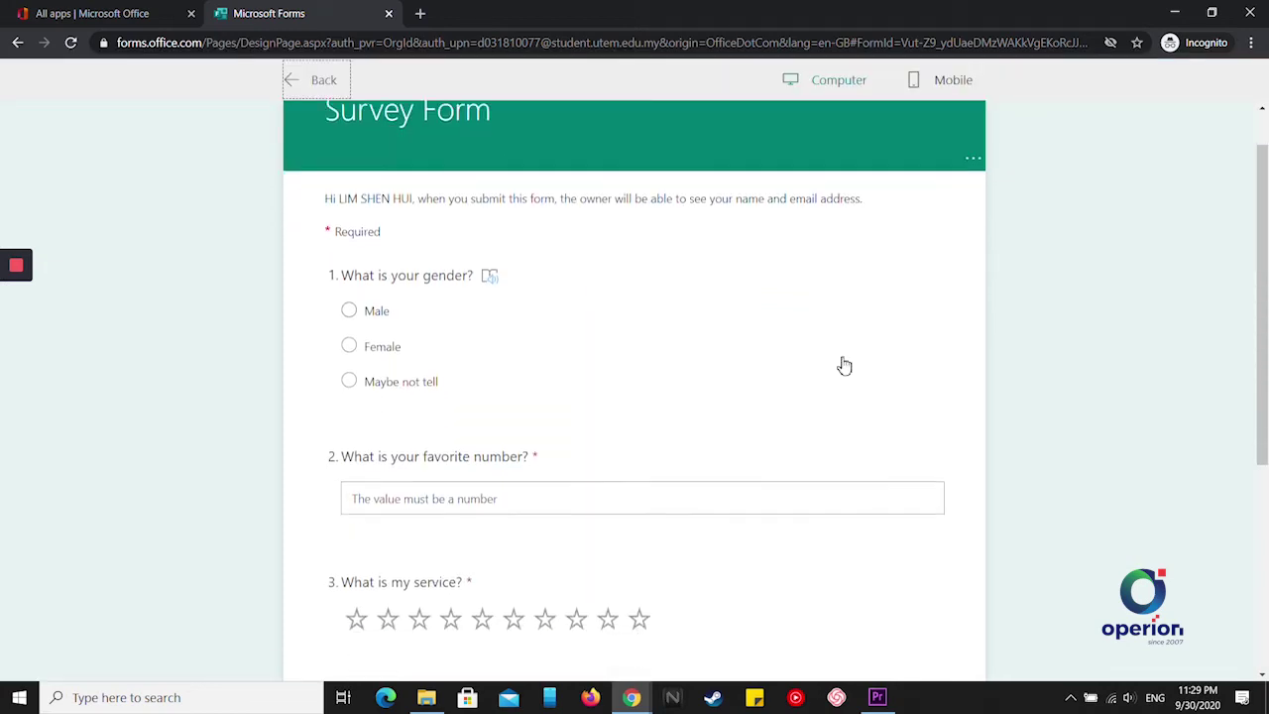
{"action": "scroll", "coordinate": [844, 366], "scroll_direction": "down", "scroll_amount": 4}
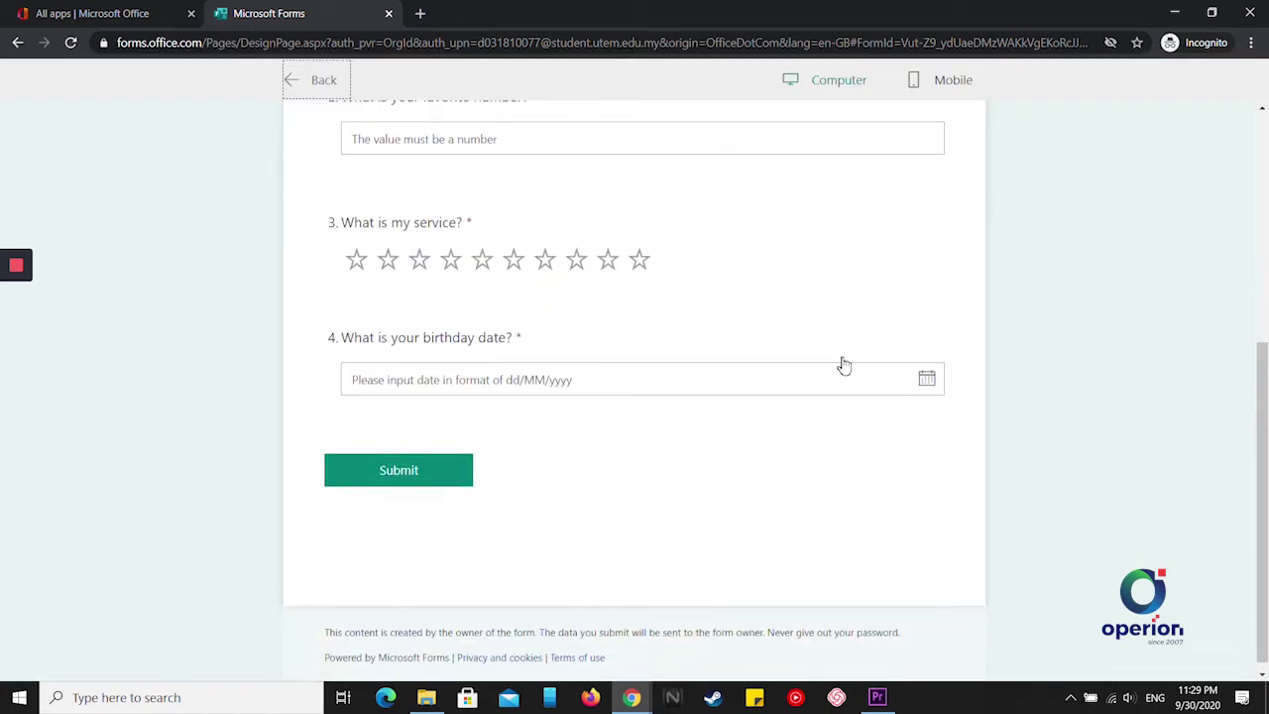
{"action": "left_click", "coordinate": [955, 85]}
{"action": "scroll", "coordinate": [703, 414], "scroll_direction": "down", "scroll_amount": 1}
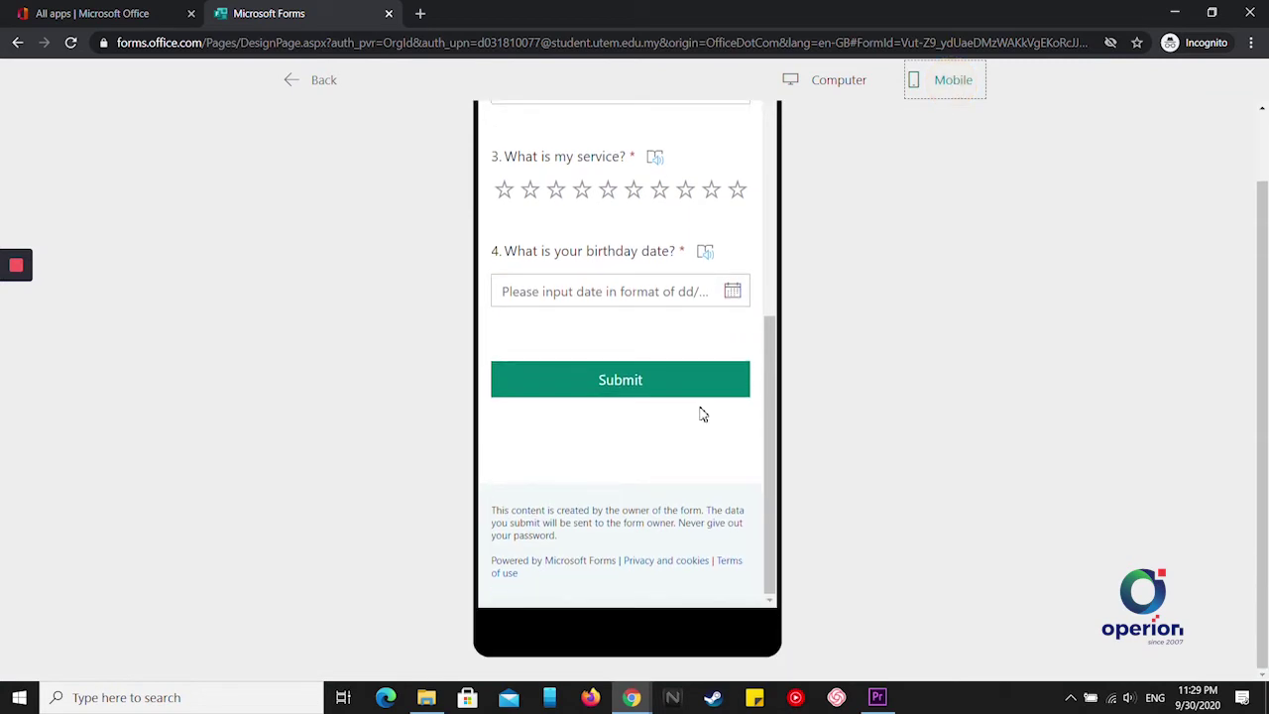
{"action": "left_click", "coordinate": [316, 83]}
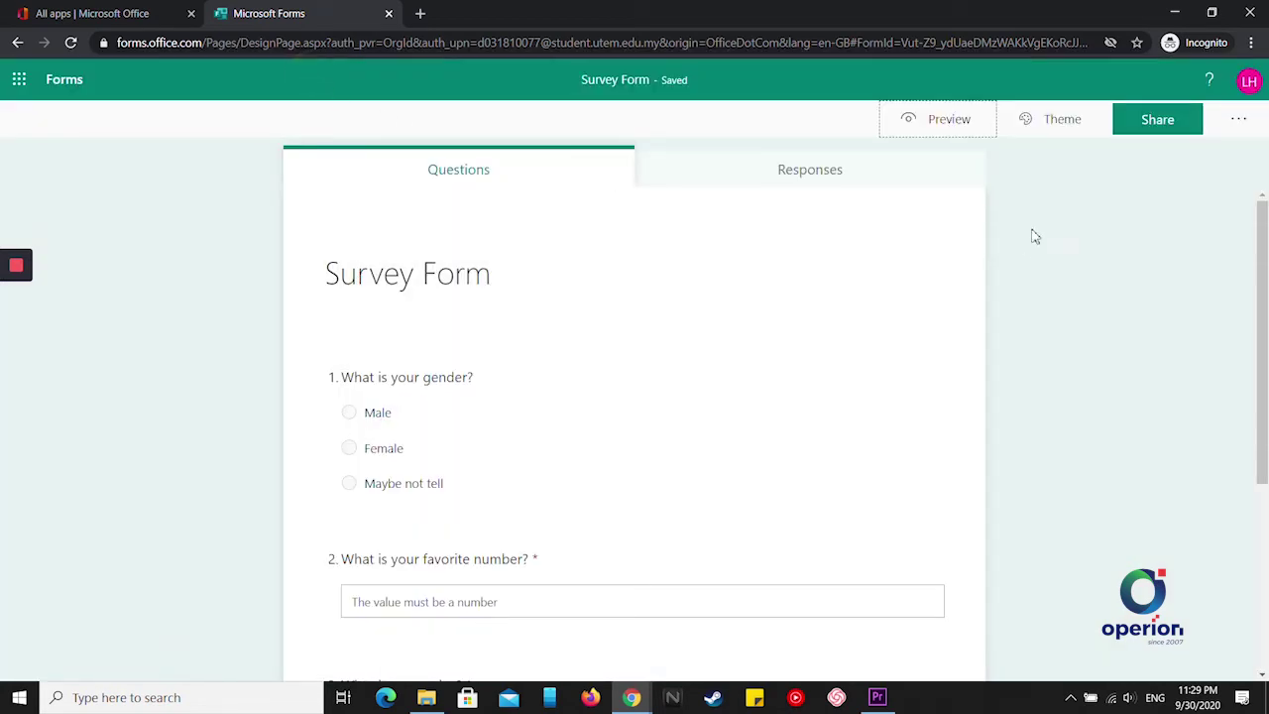
Apply the illustrated snowboarder theme to the survey form
{"action": "left_click", "coordinate": [1051, 124]}
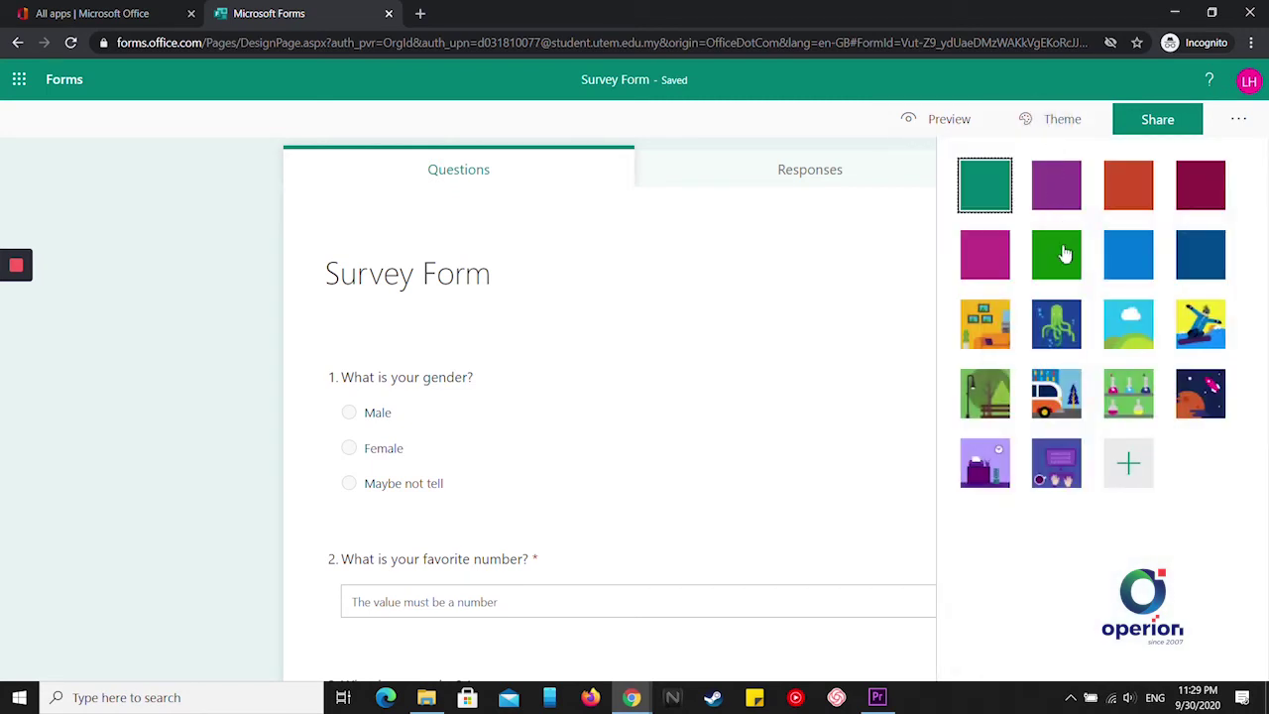
{"action": "left_click", "coordinate": [1205, 340]}
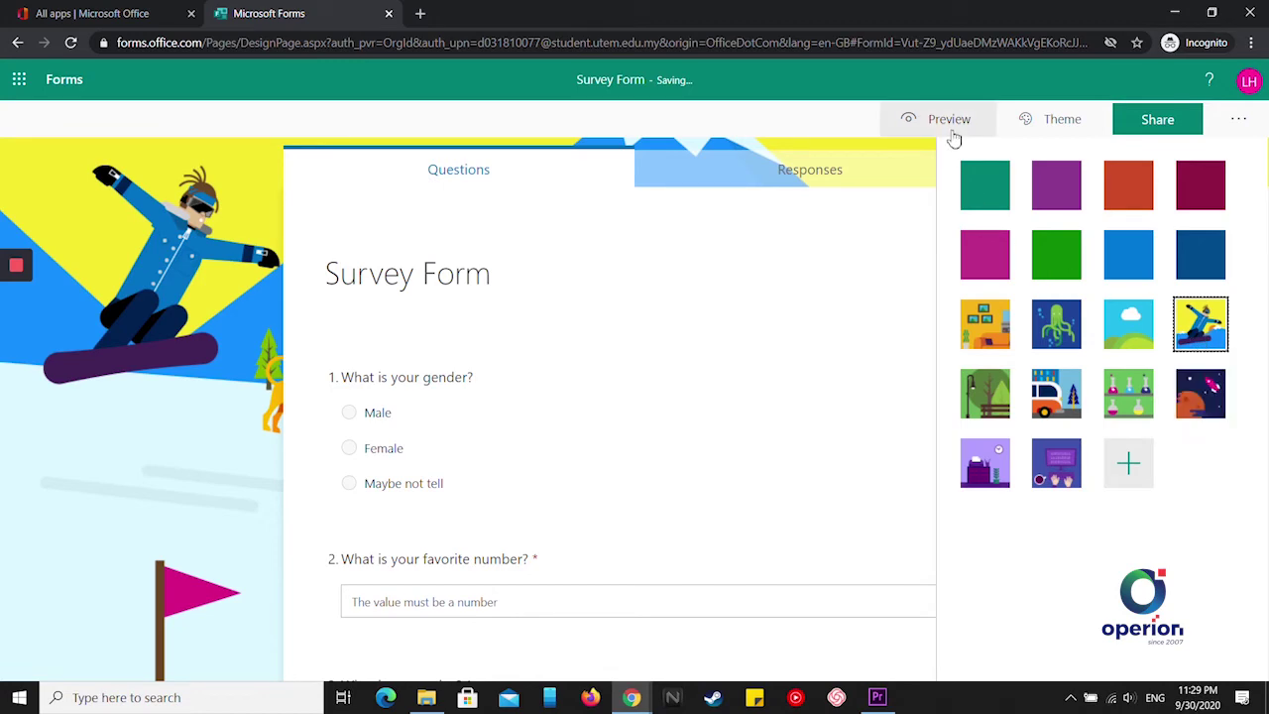
{"action": "scroll", "coordinate": [729, 501], "scroll_direction": "down", "scroll_amount": 3}
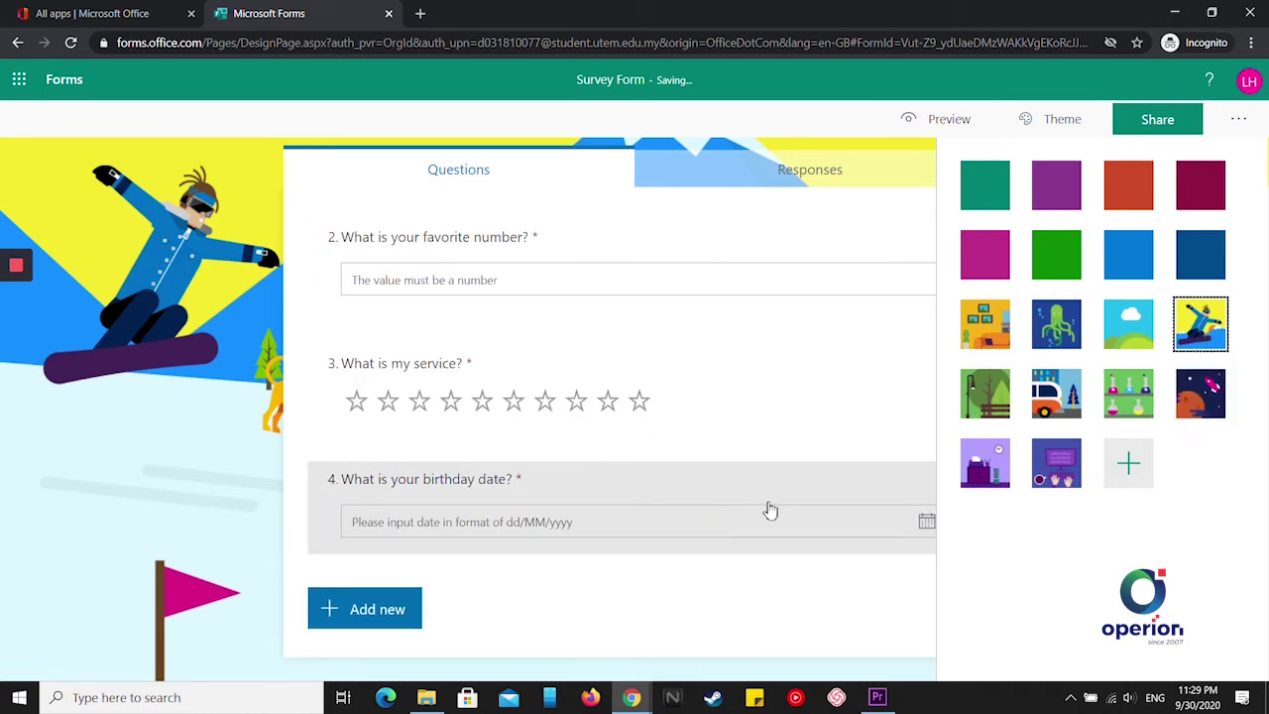
Review the QR code, embed code and email sharing options for the form, and copy its response link
{"action": "left_click", "coordinate": [1158, 127]}
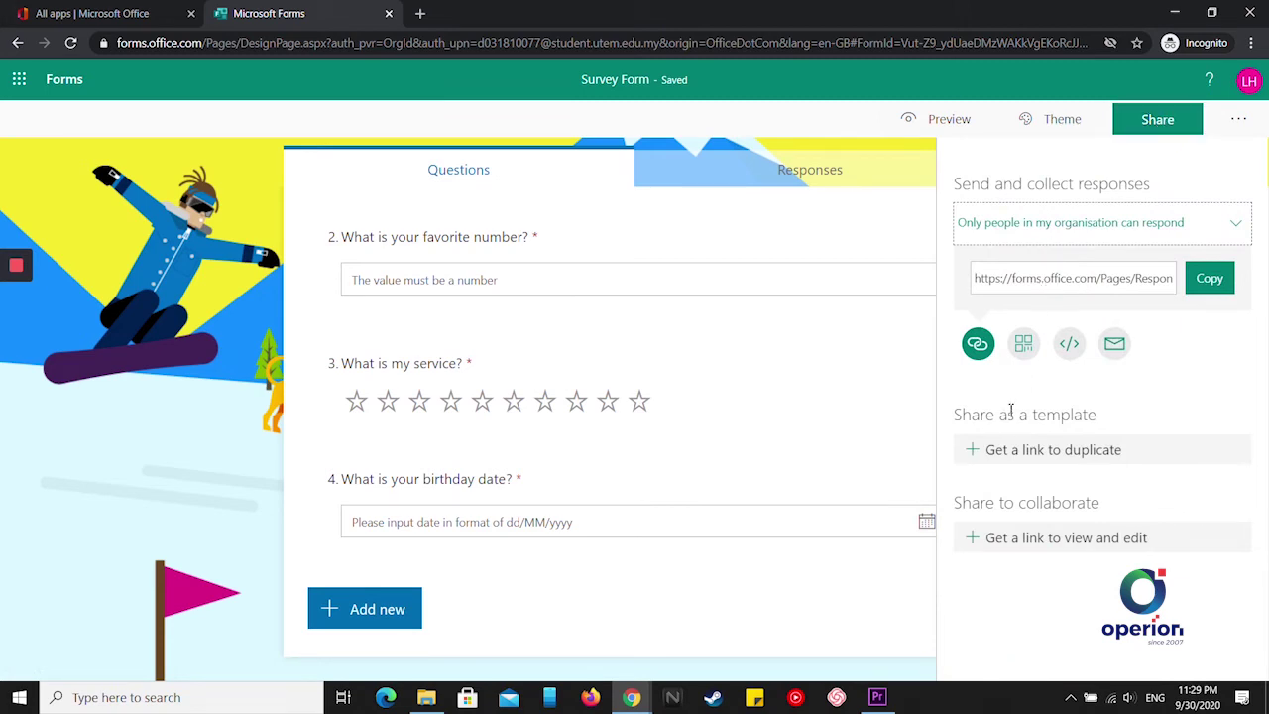
{"action": "left_click", "coordinate": [1025, 349]}
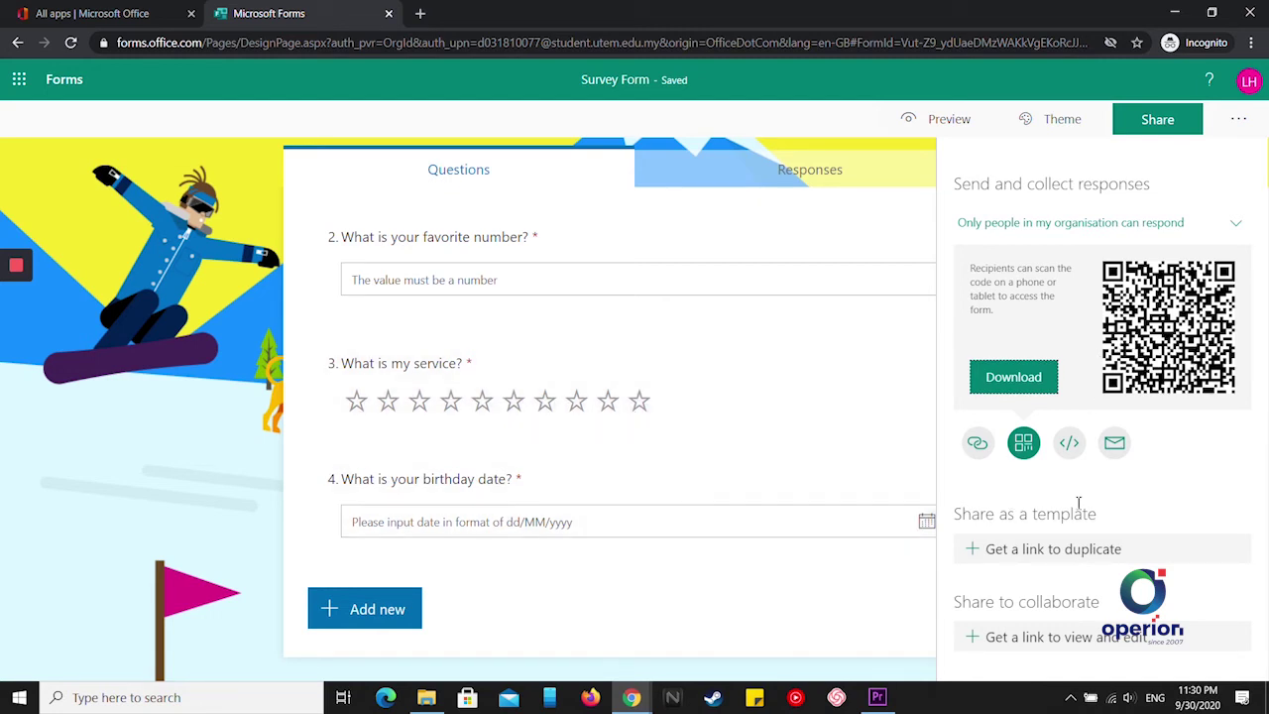
{"action": "left_click", "coordinate": [1069, 443]}
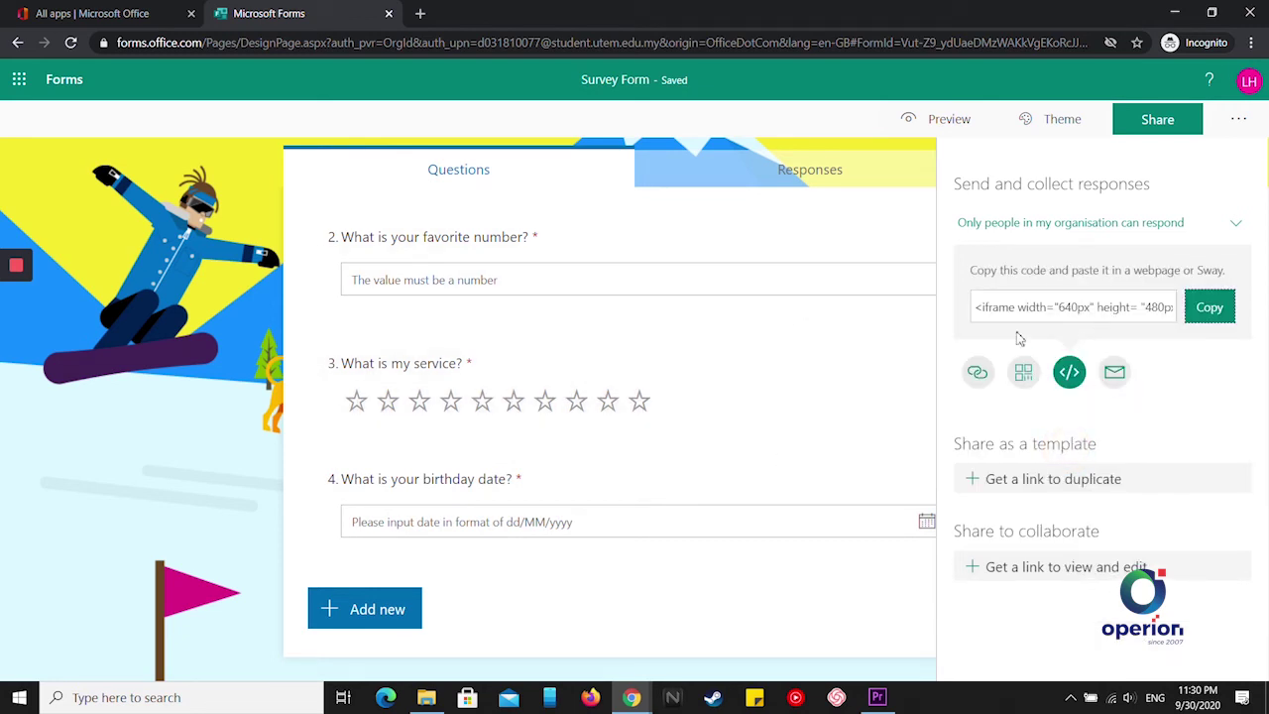
{"action": "left_click", "coordinate": [1115, 383]}
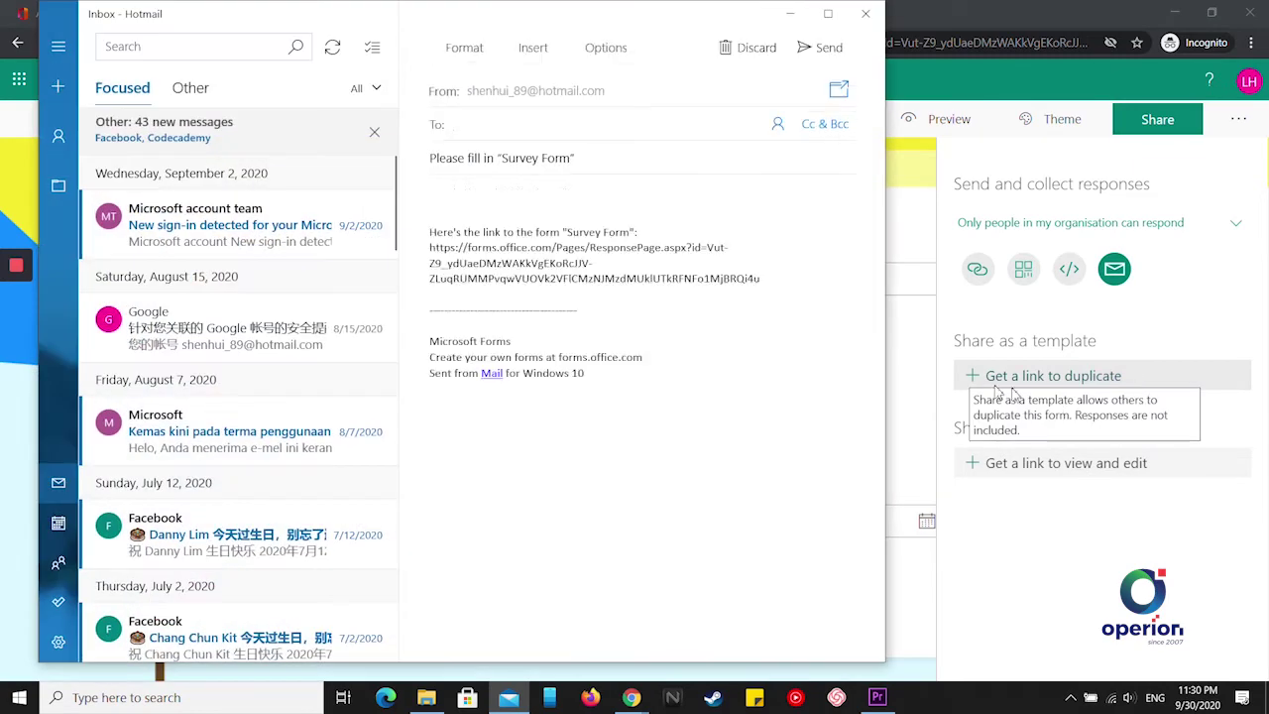
{"action": "left_click", "coordinate": [866, 14]}
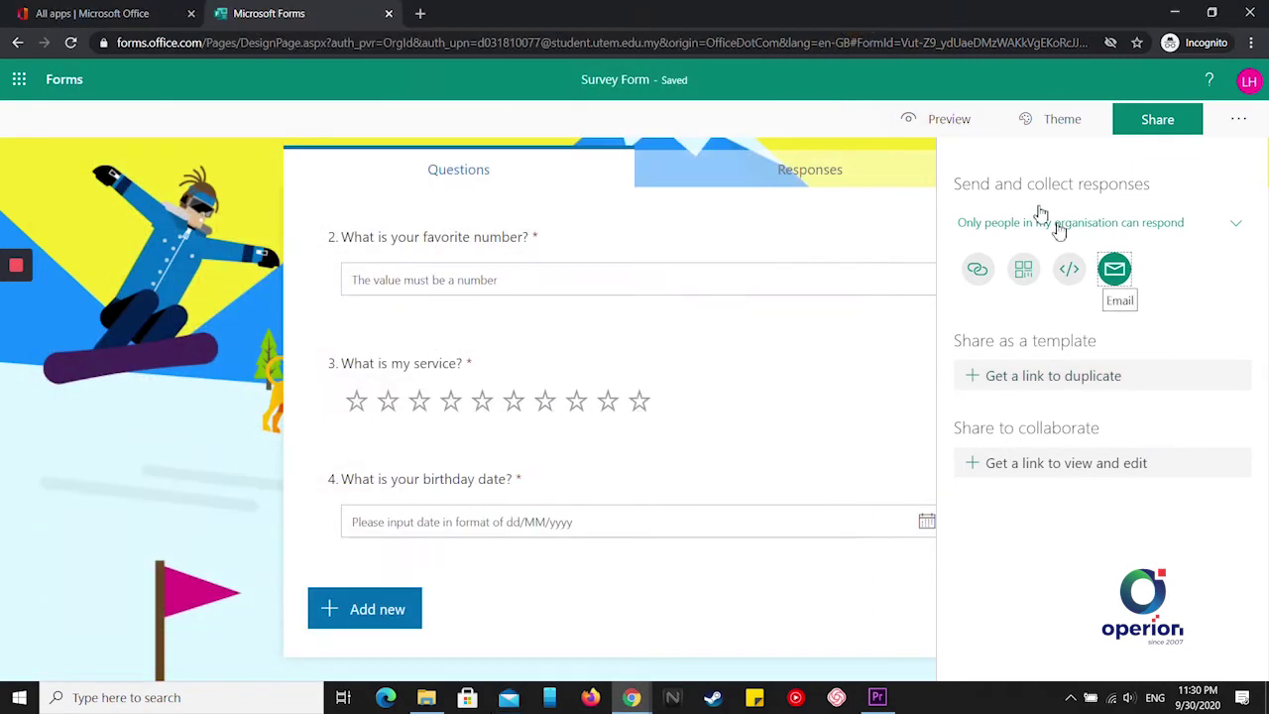
{"action": "left_click", "coordinate": [978, 268]}
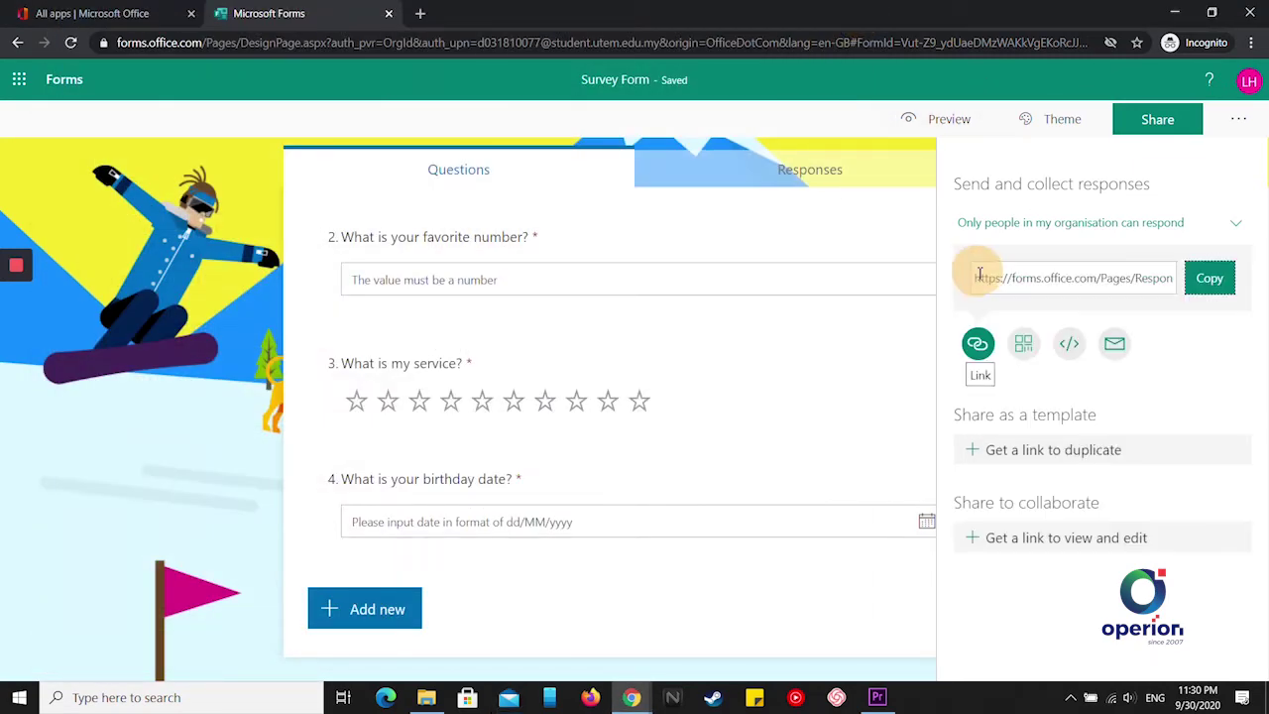
{"action": "left_click", "coordinate": [1212, 281]}
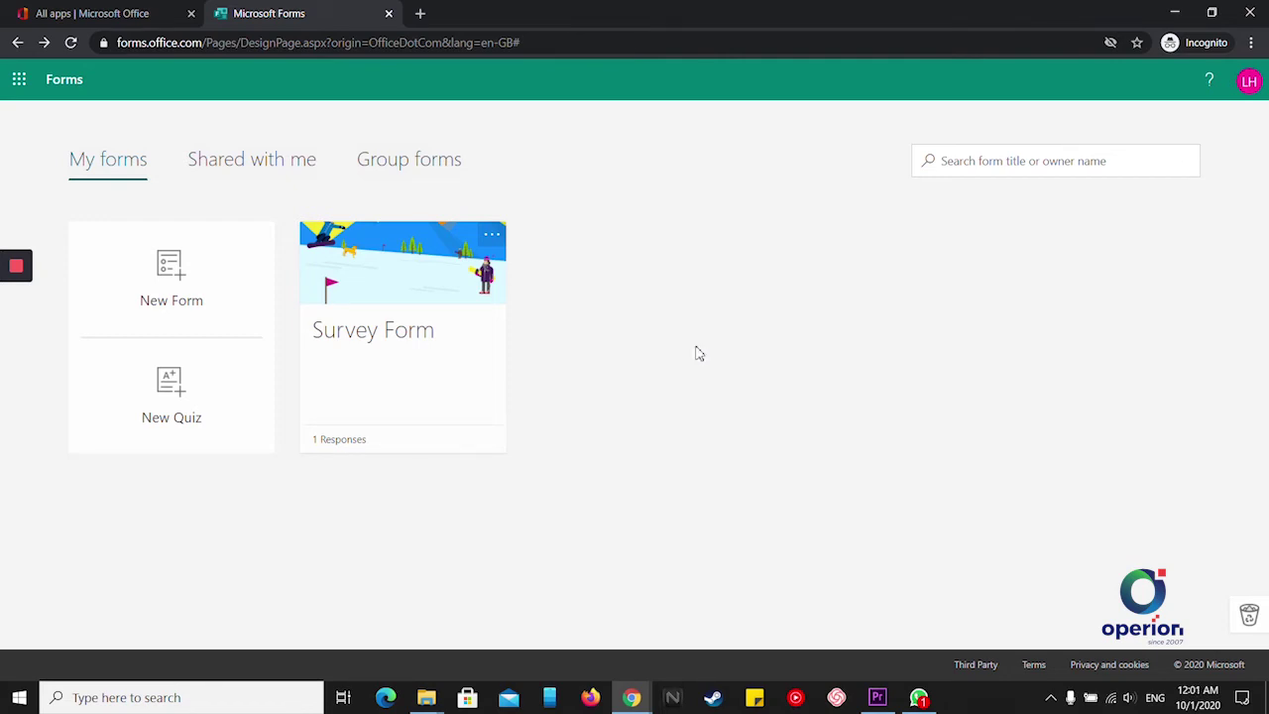
Open Survey Form from the forms list and examine the response summary for all four questions
{"action": "left_click", "coordinate": [410, 369]}
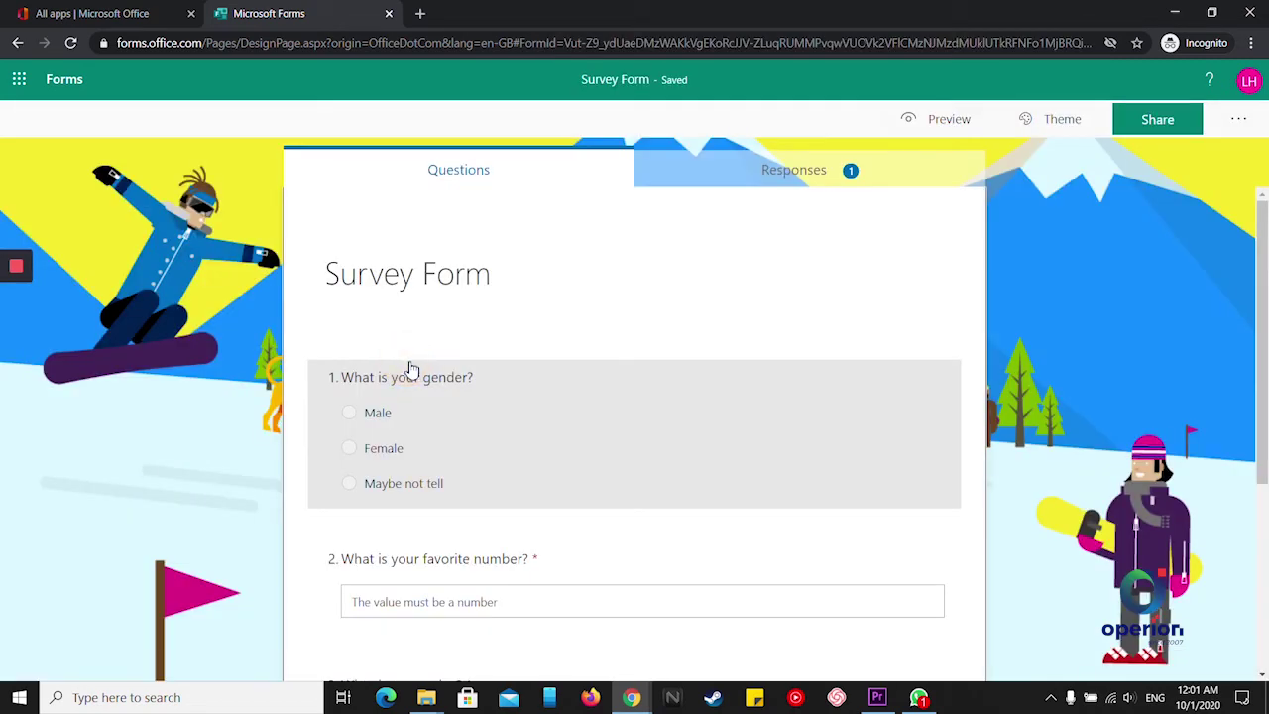
{"action": "left_click", "coordinate": [783, 175]}
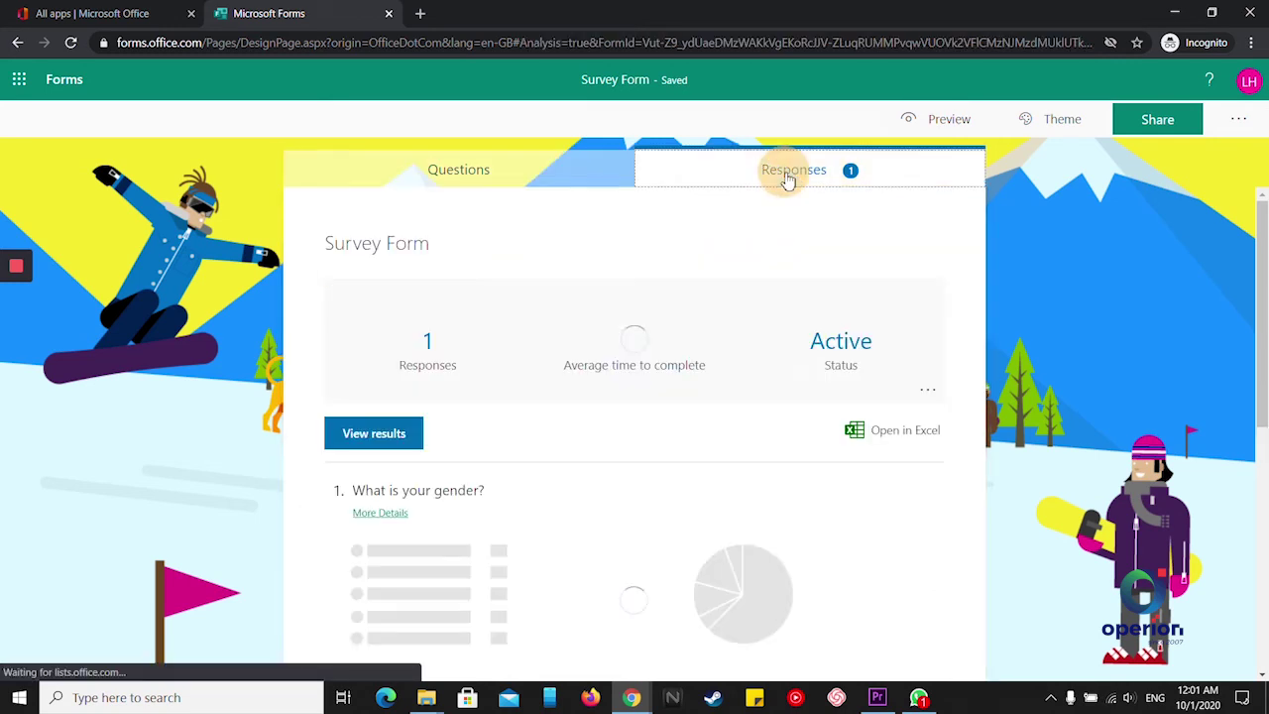
{"action": "scroll", "coordinate": [683, 445], "scroll_direction": "down", "scroll_amount": 4}
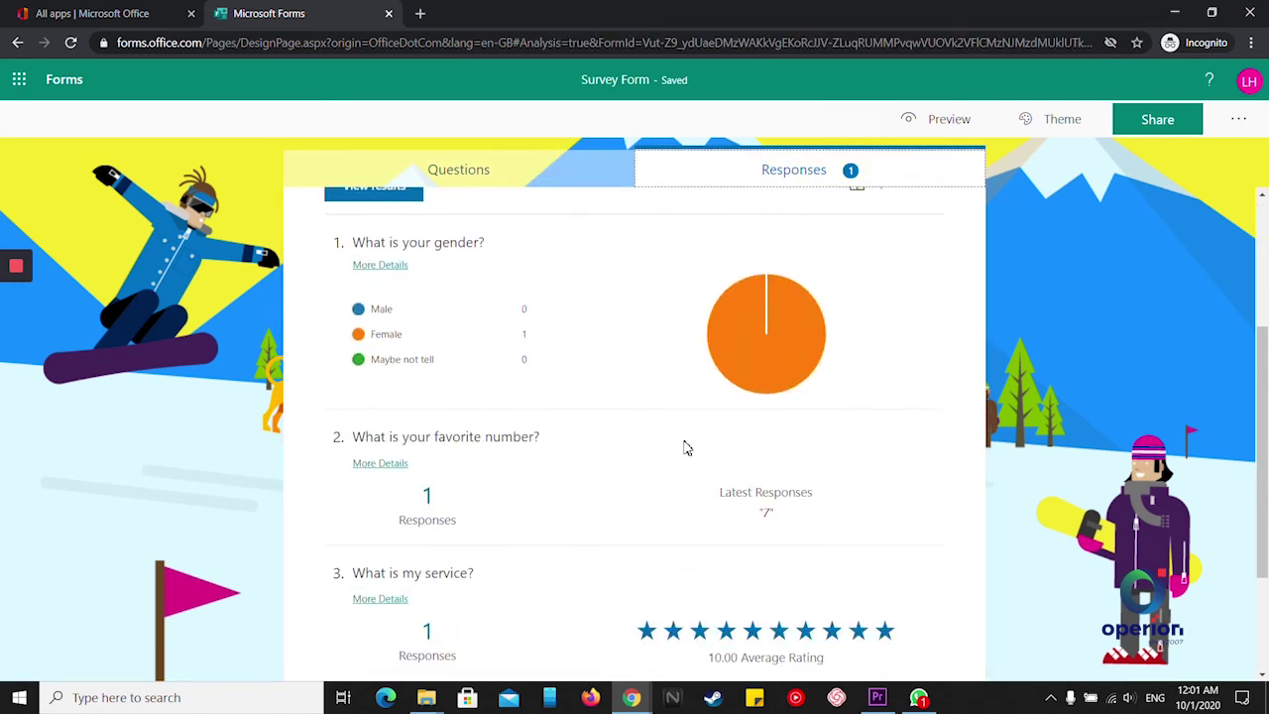
{"action": "scroll", "coordinate": [683, 447], "scroll_direction": "down", "scroll_amount": 1}
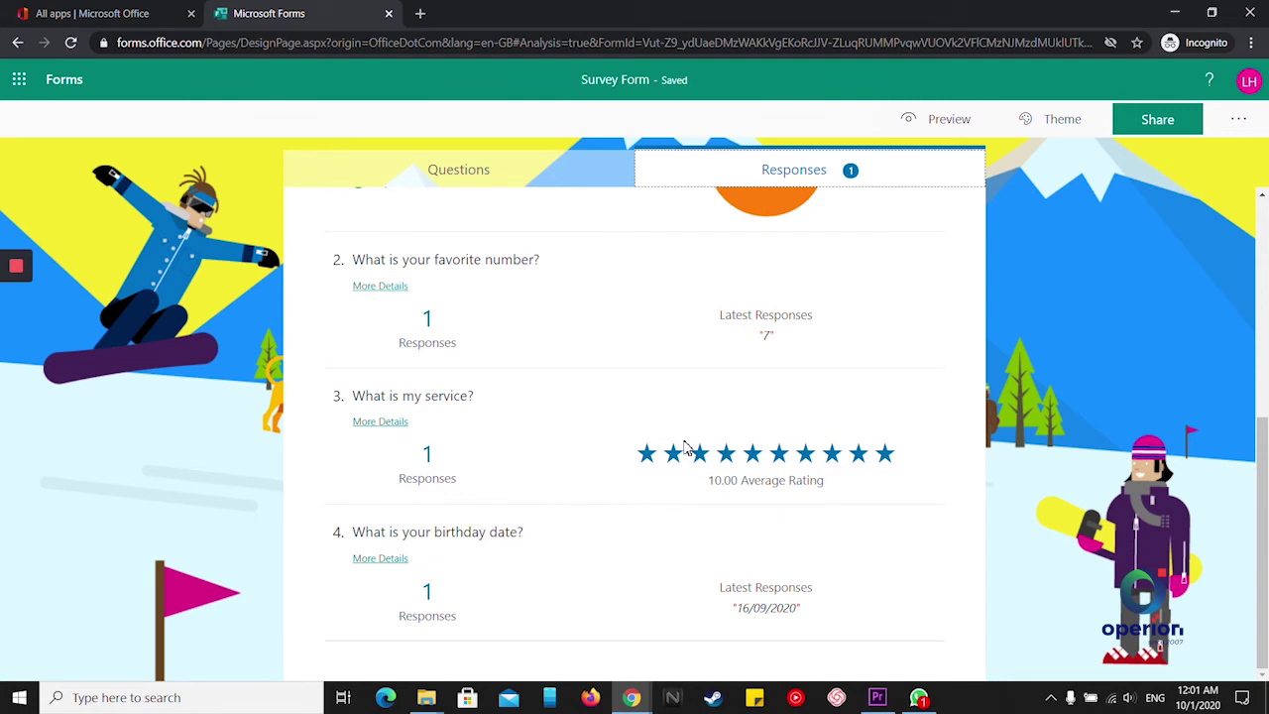
{"action": "scroll", "coordinate": [683, 447], "scroll_direction": "up", "scroll_amount": 4}
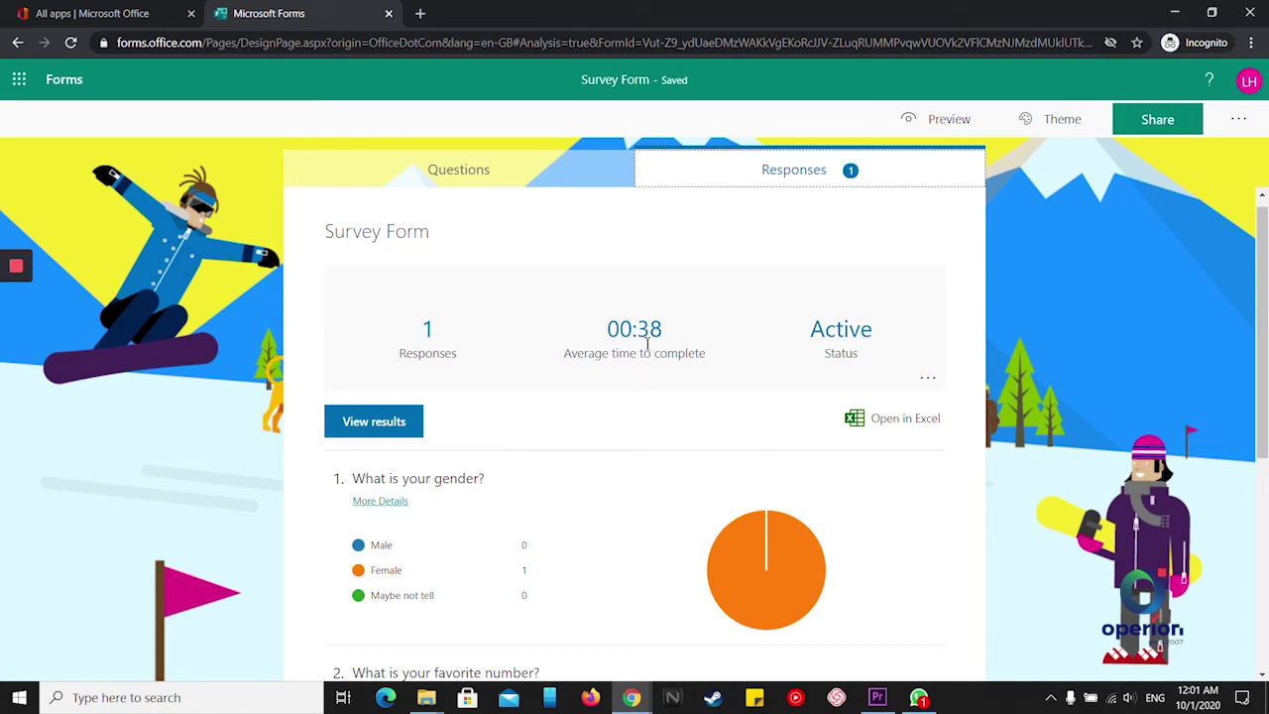
Examine the individual respondent's answers in the detailed results, and return to the response summary
{"action": "left_click", "coordinate": [372, 425]}
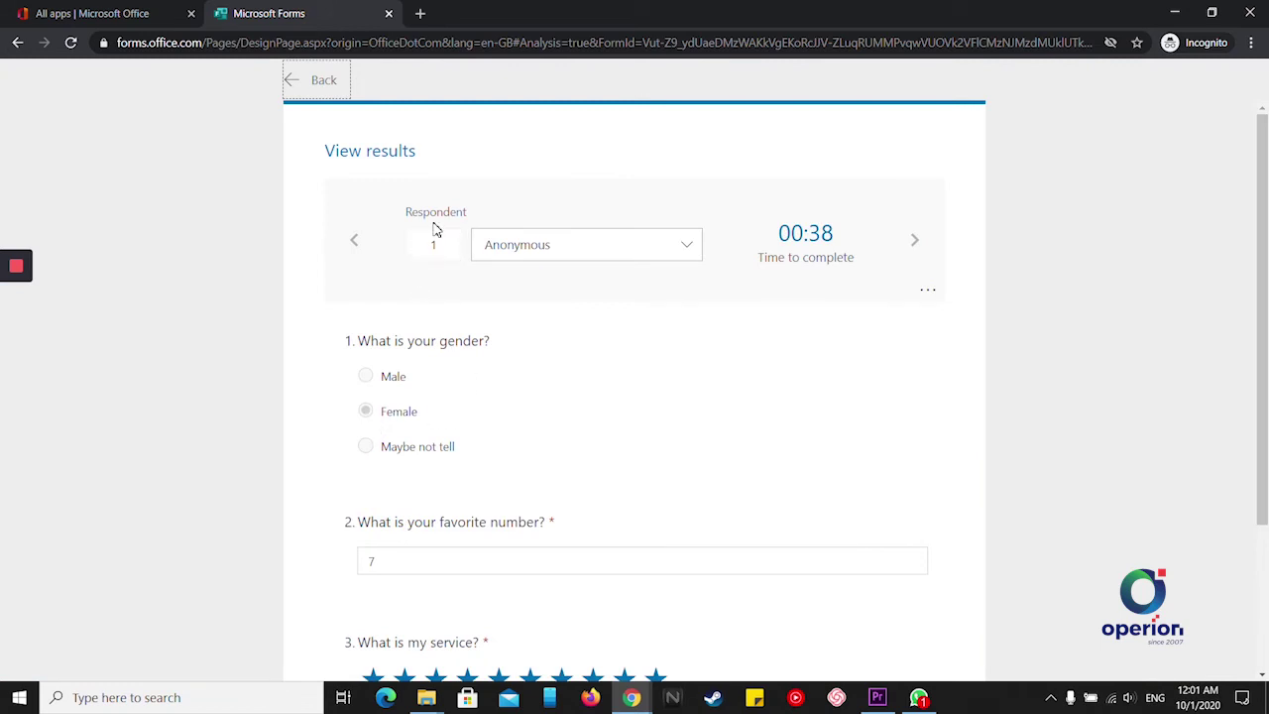
{"action": "scroll", "coordinate": [524, 418], "scroll_direction": "down", "scroll_amount": 3}
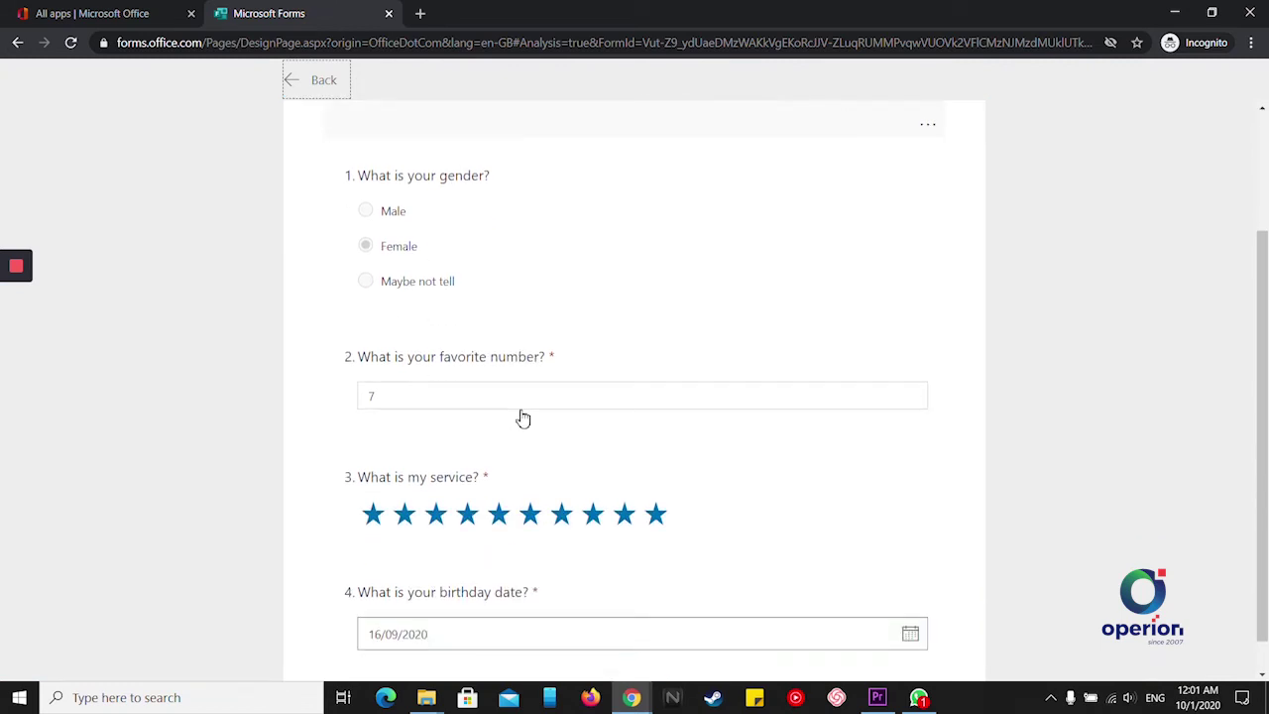
{"action": "scroll", "coordinate": [523, 417], "scroll_direction": "up", "scroll_amount": 3}
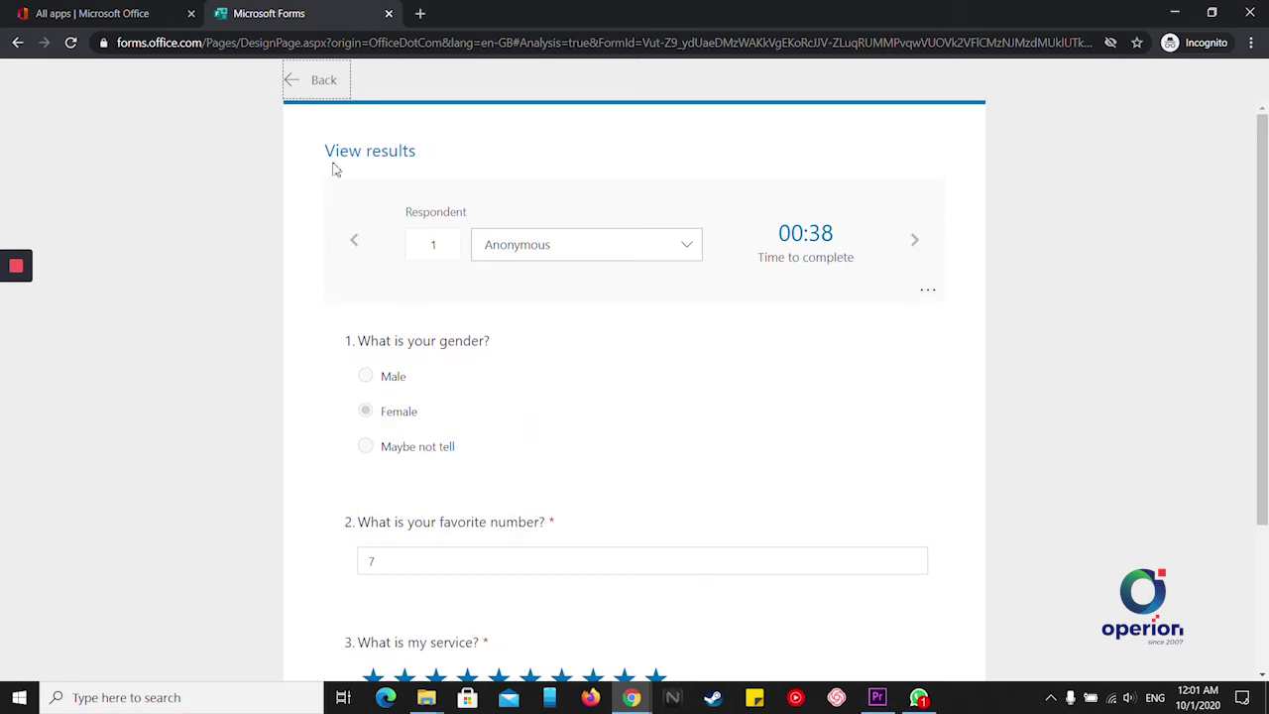
{"action": "left_click", "coordinate": [319, 83]}
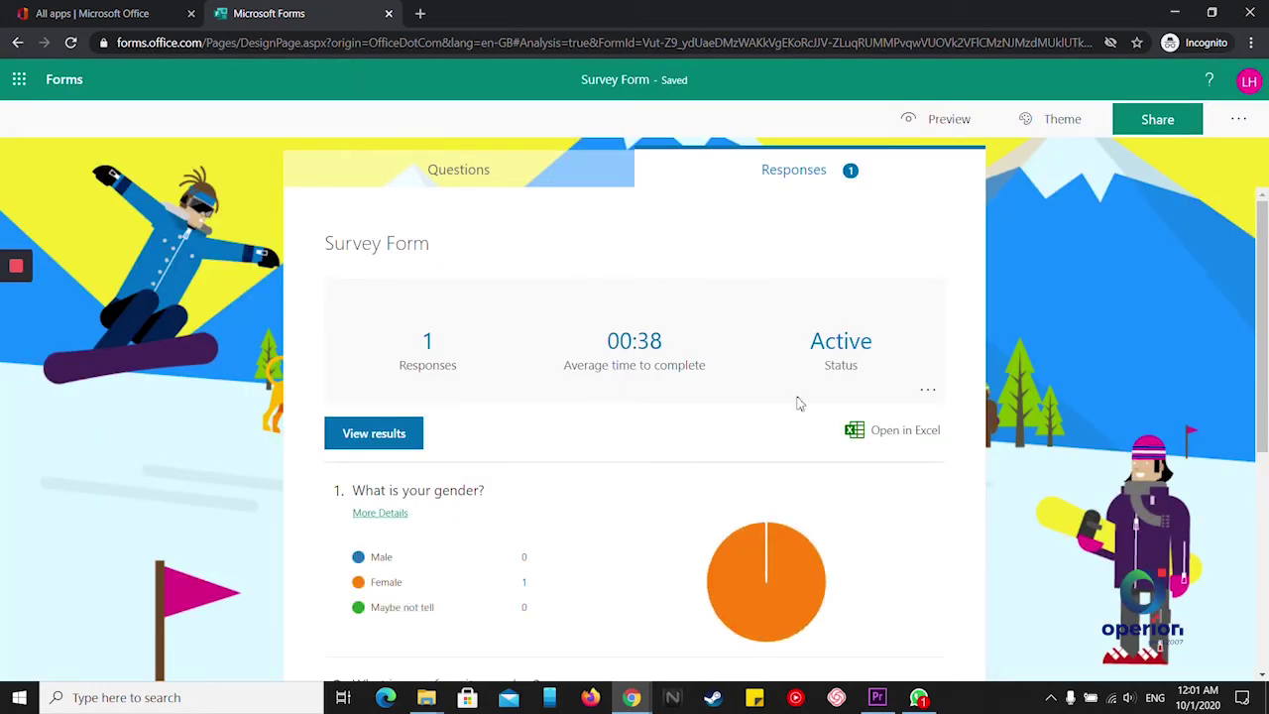
Export the survey responses to Excel and open the downloaded Survey Form.xlsx
{"action": "left_click", "coordinate": [891, 436]}
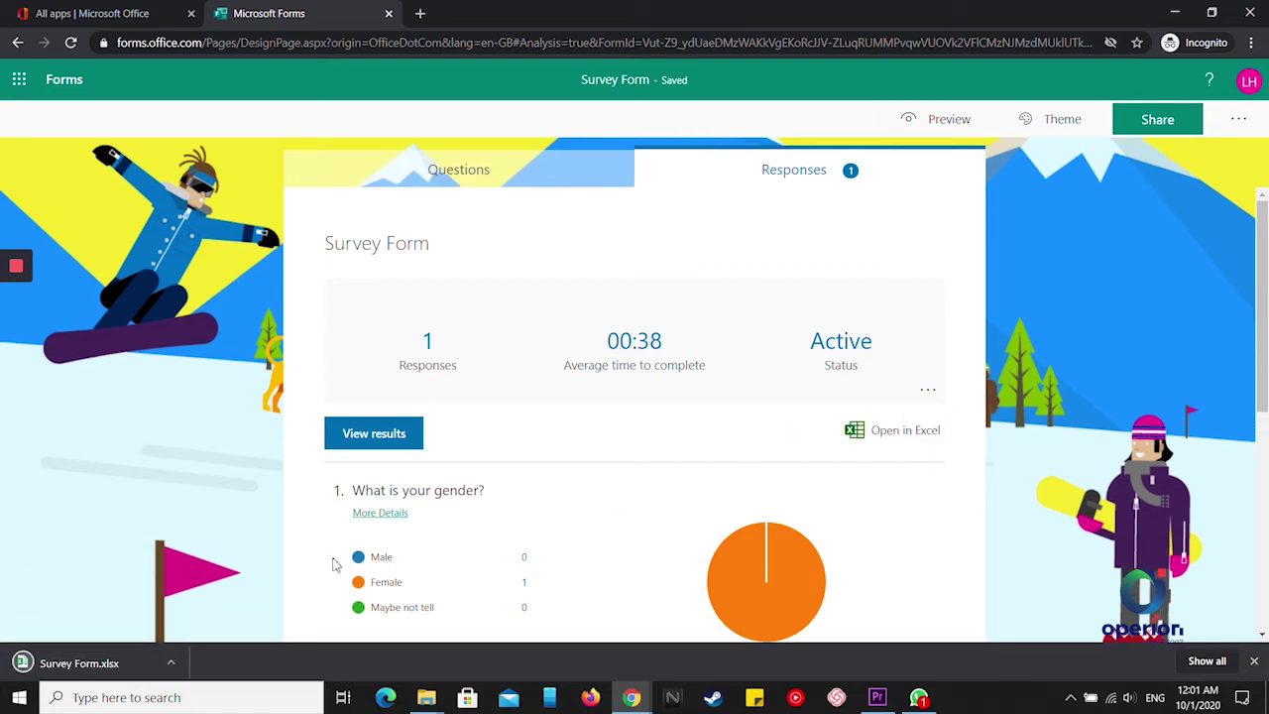
{"action": "left_click", "coordinate": [92, 664]}
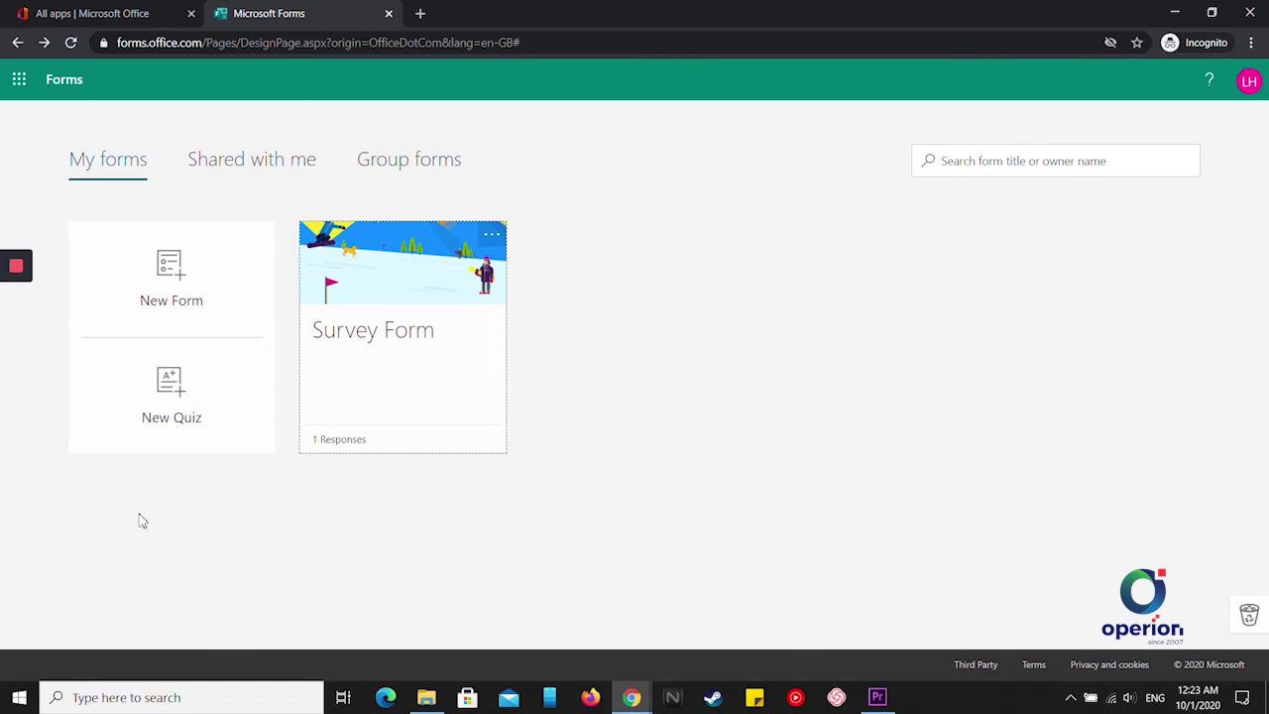
Create a new quiz and title it "Quiz Math"
{"action": "left_click", "coordinate": [168, 414]}
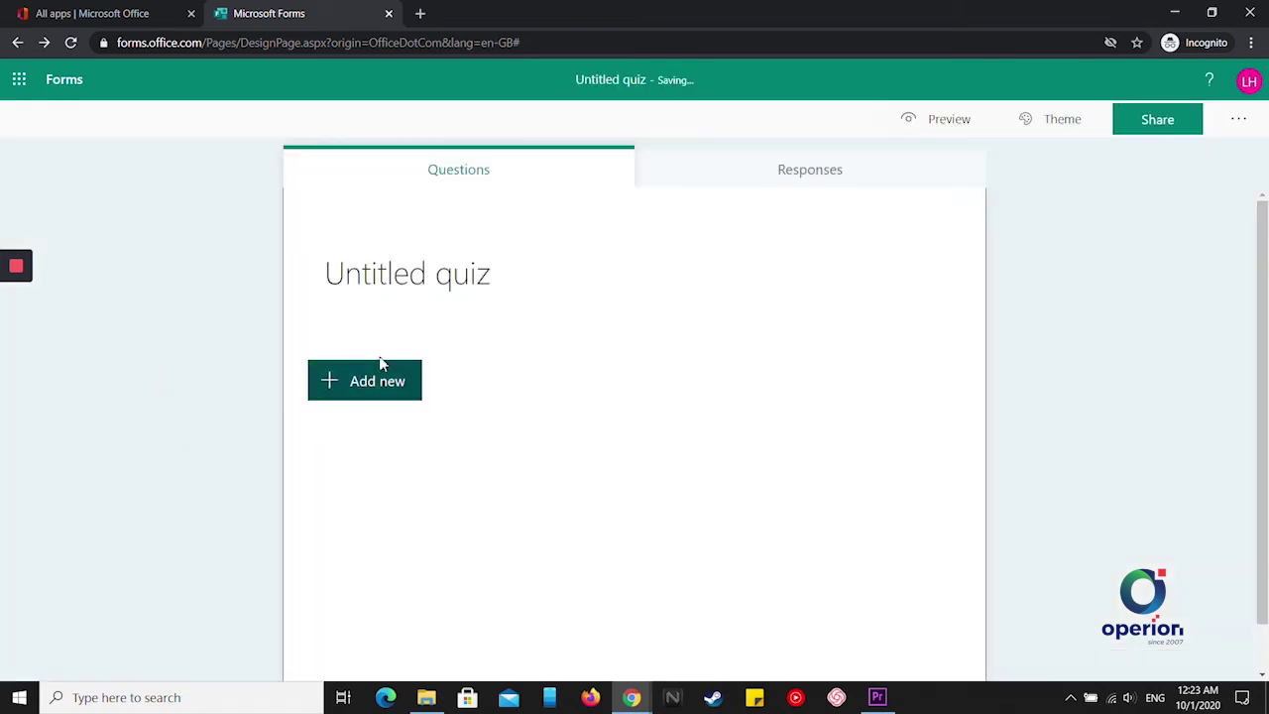
{"action": "left_click", "coordinate": [501, 280]}
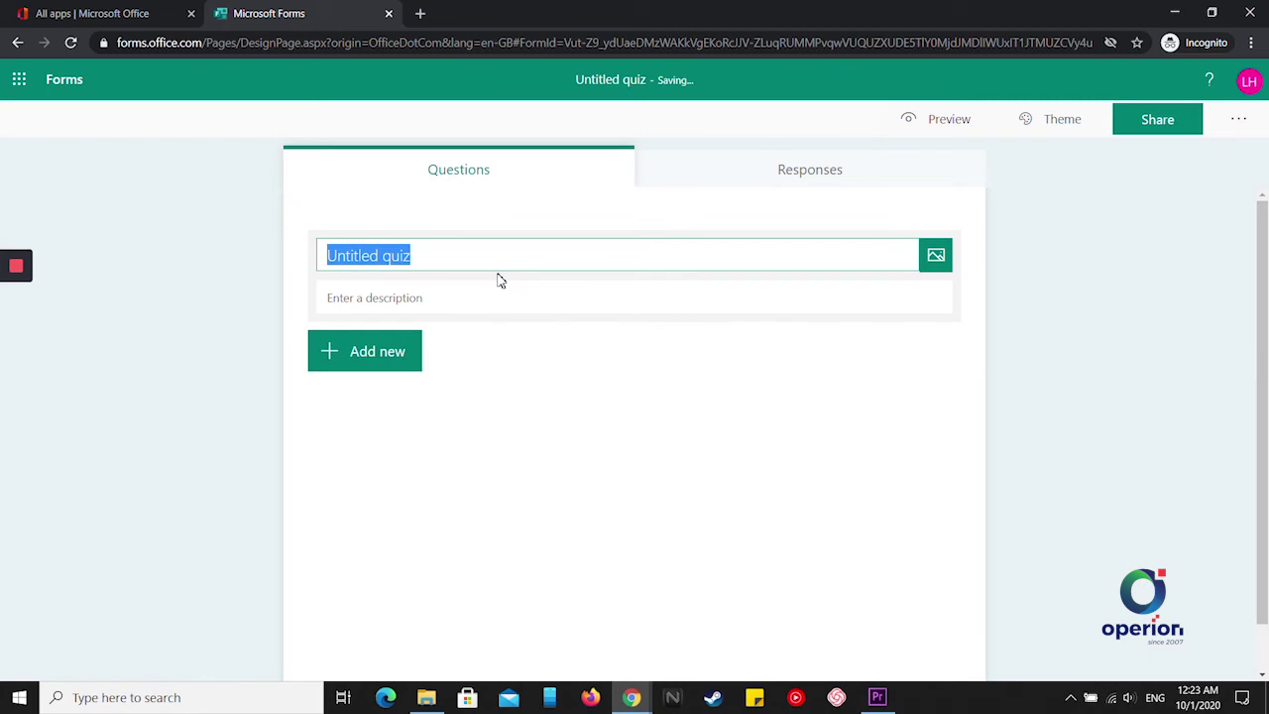
{"action": "type", "text": "Quiz MAth"}
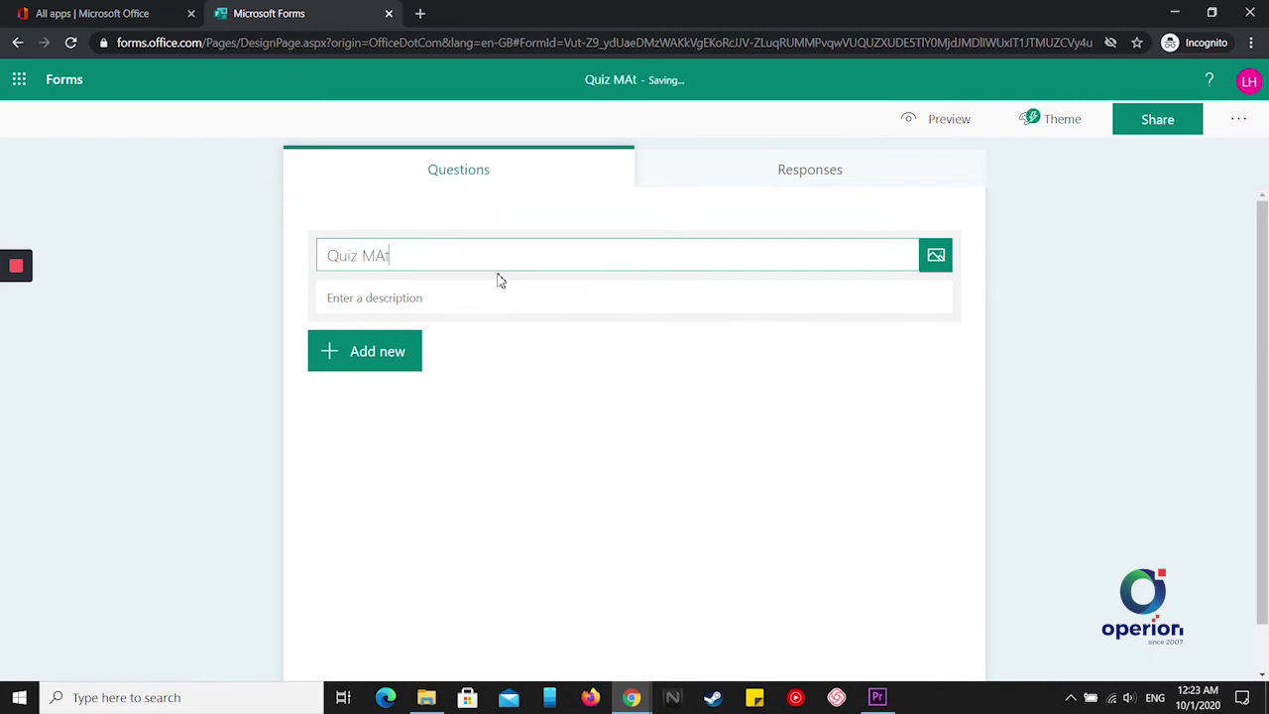
{"action": "key", "text": "BackSpace"}
{"action": "key", "text": "BackSpace"}
{"action": "key", "text": "BackSpace"}
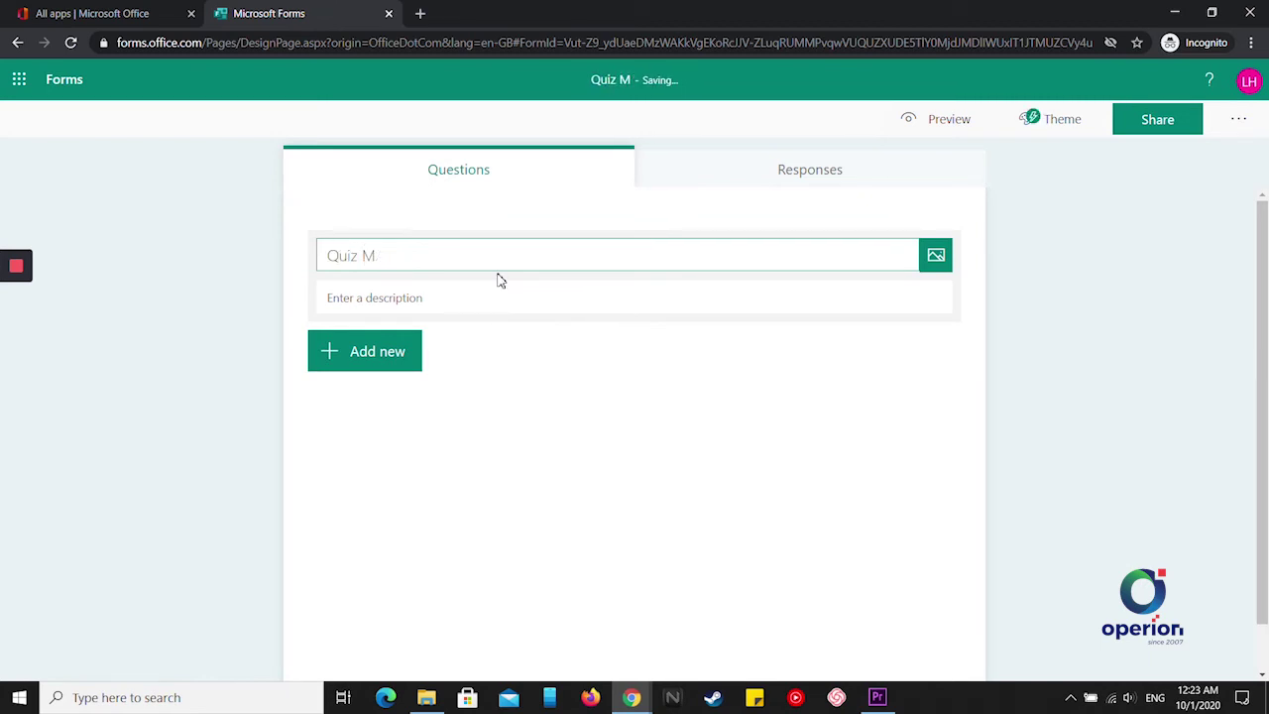
{"action": "type", "text": "ath"}
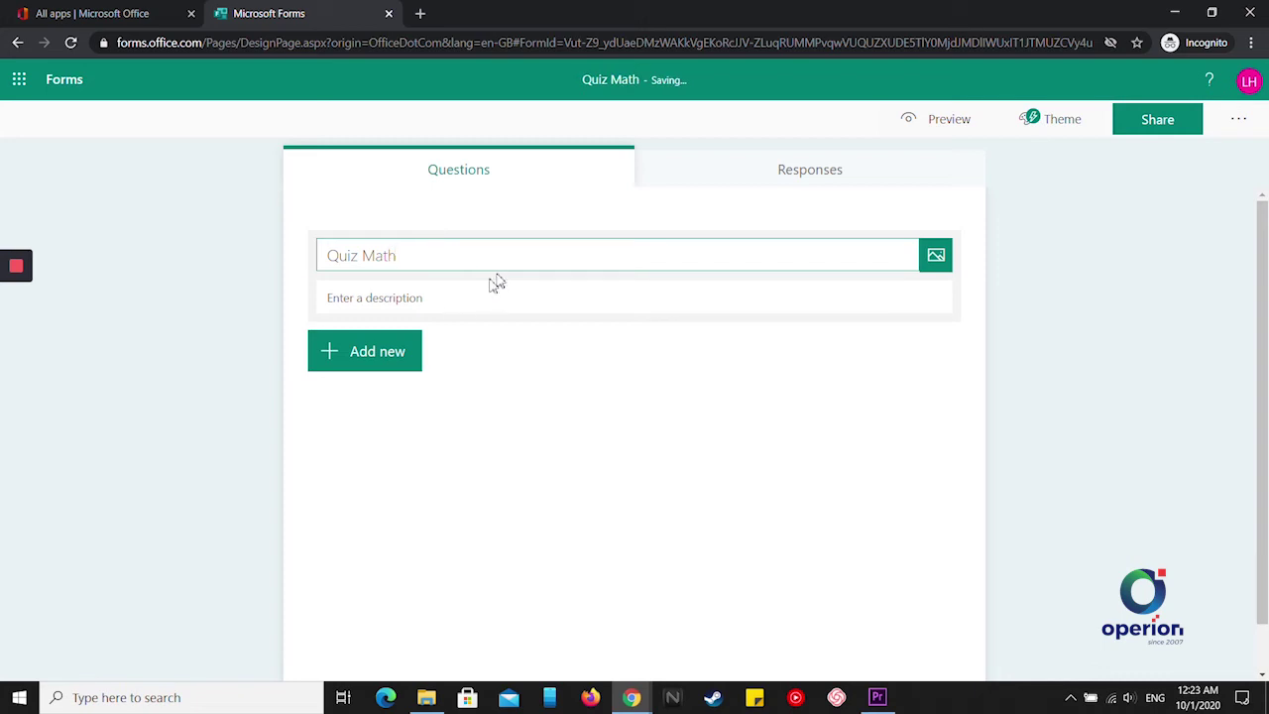
Add a choice question "1*0=" to the quiz with the answer options 0 and 1
{"action": "left_click", "coordinate": [377, 354]}
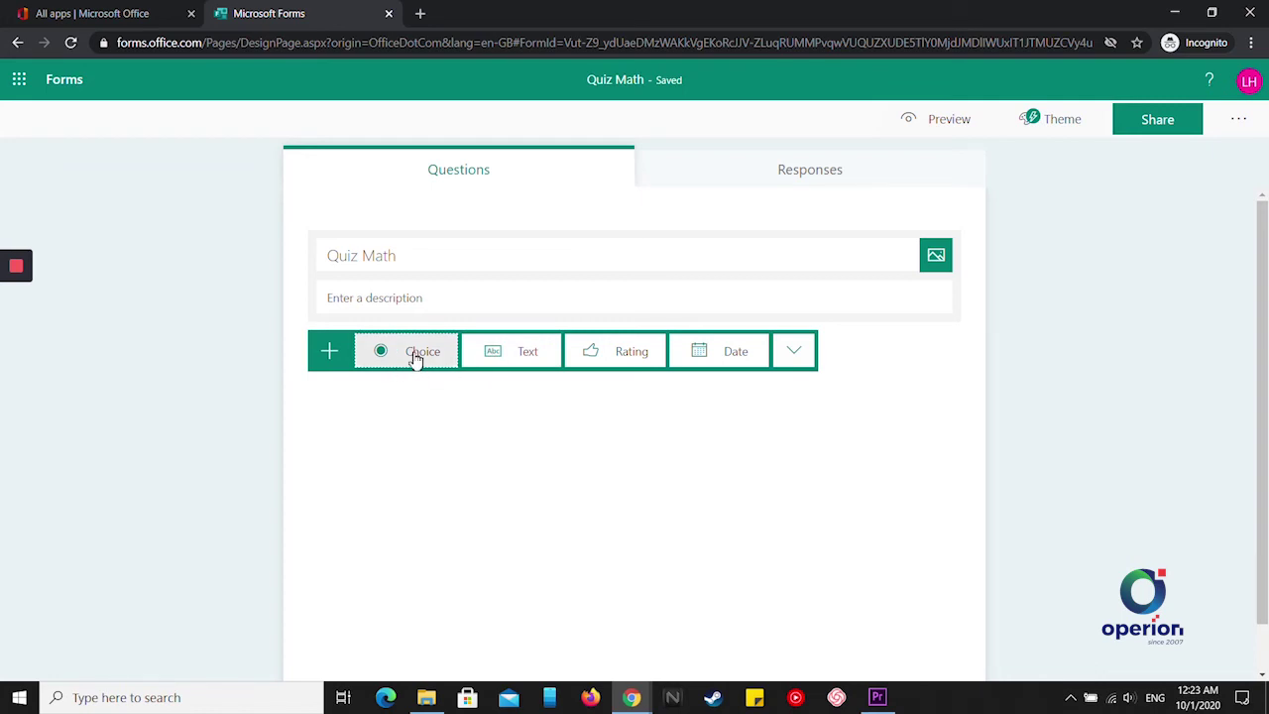
{"action": "left_click", "coordinate": [416, 357]}
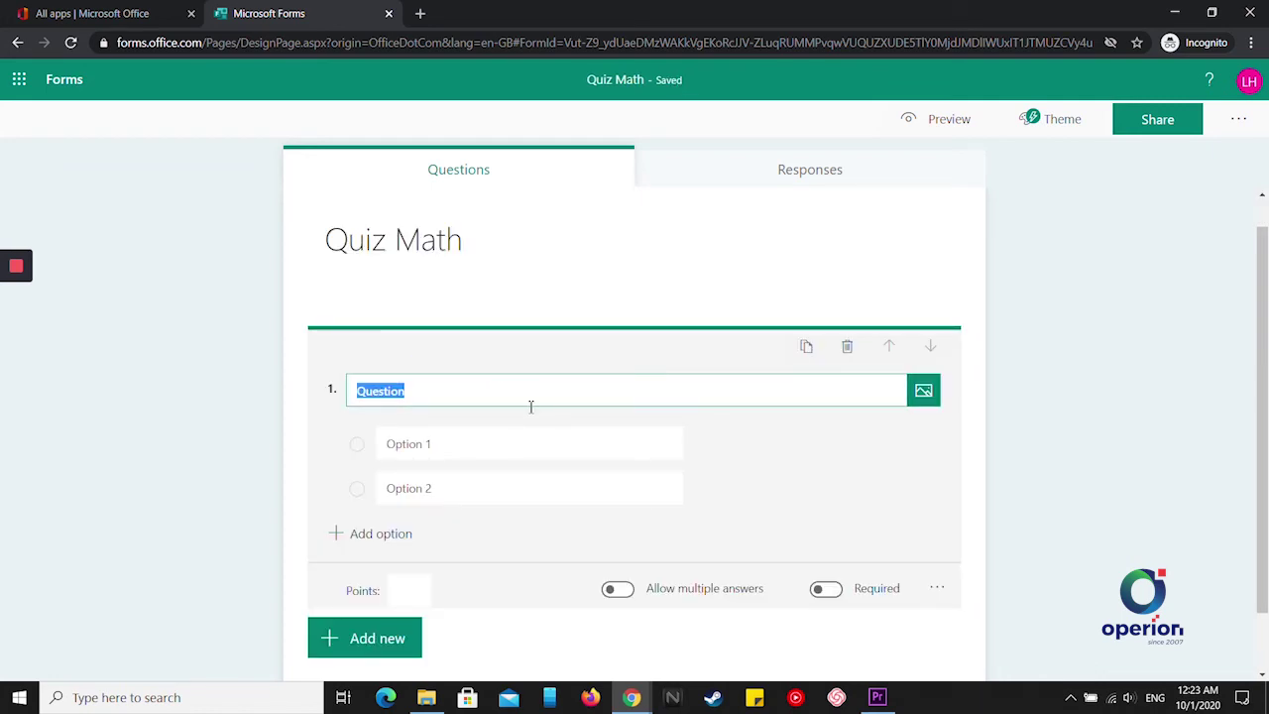
{"action": "type", "text": "1"}
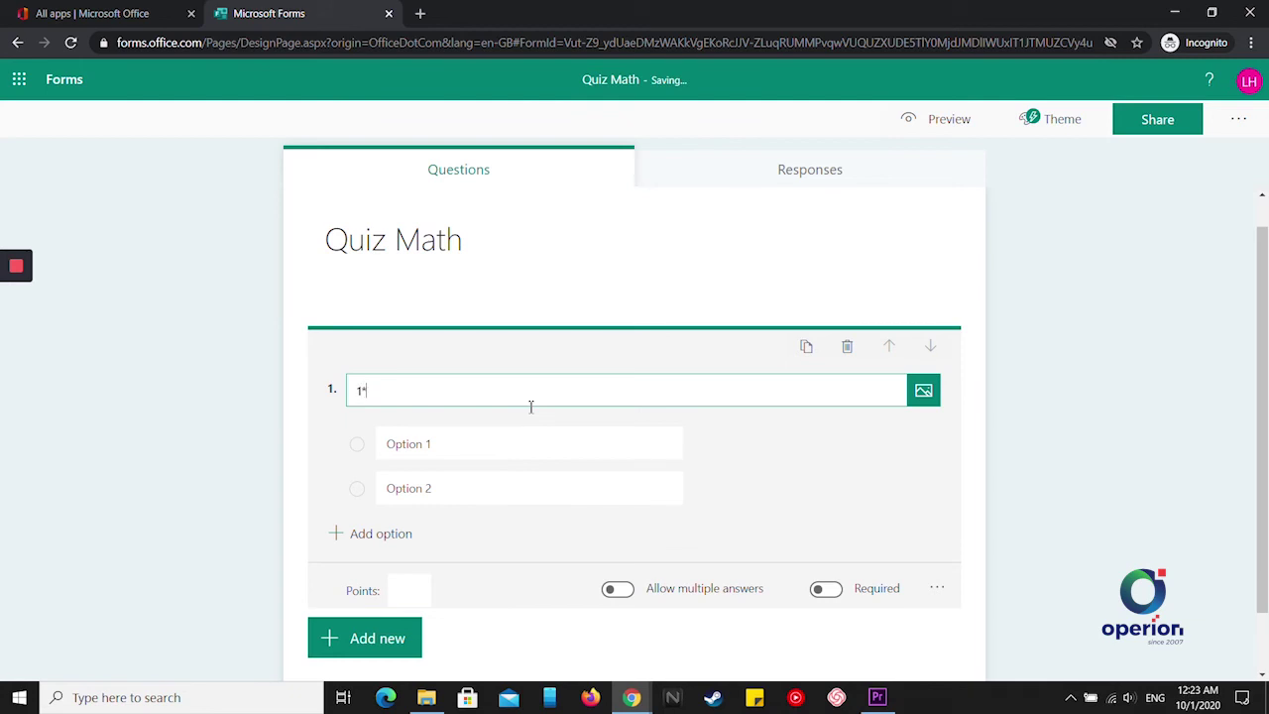
{"action": "type", "text": "*0="}
{"action": "left_click", "coordinate": [531, 439]}
{"action": "type", "text": "0"}
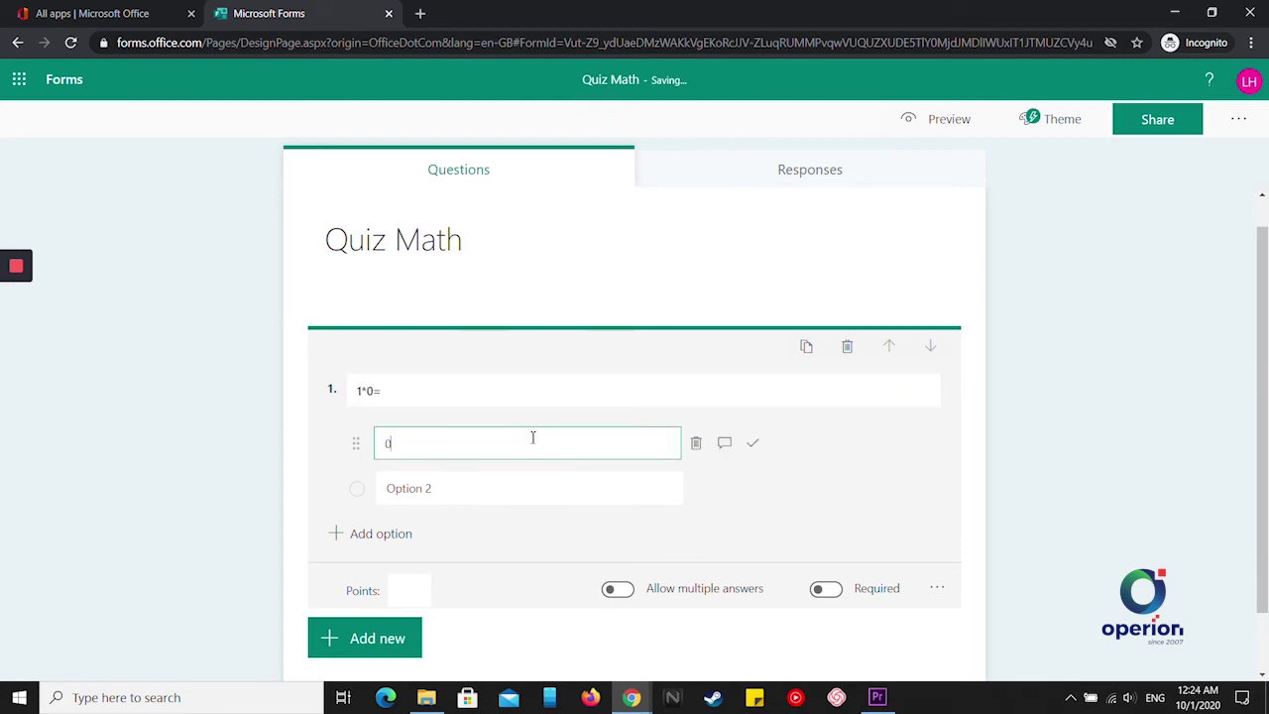
{"action": "left_click", "coordinate": [514, 491]}
{"action": "type", "text": "1"}
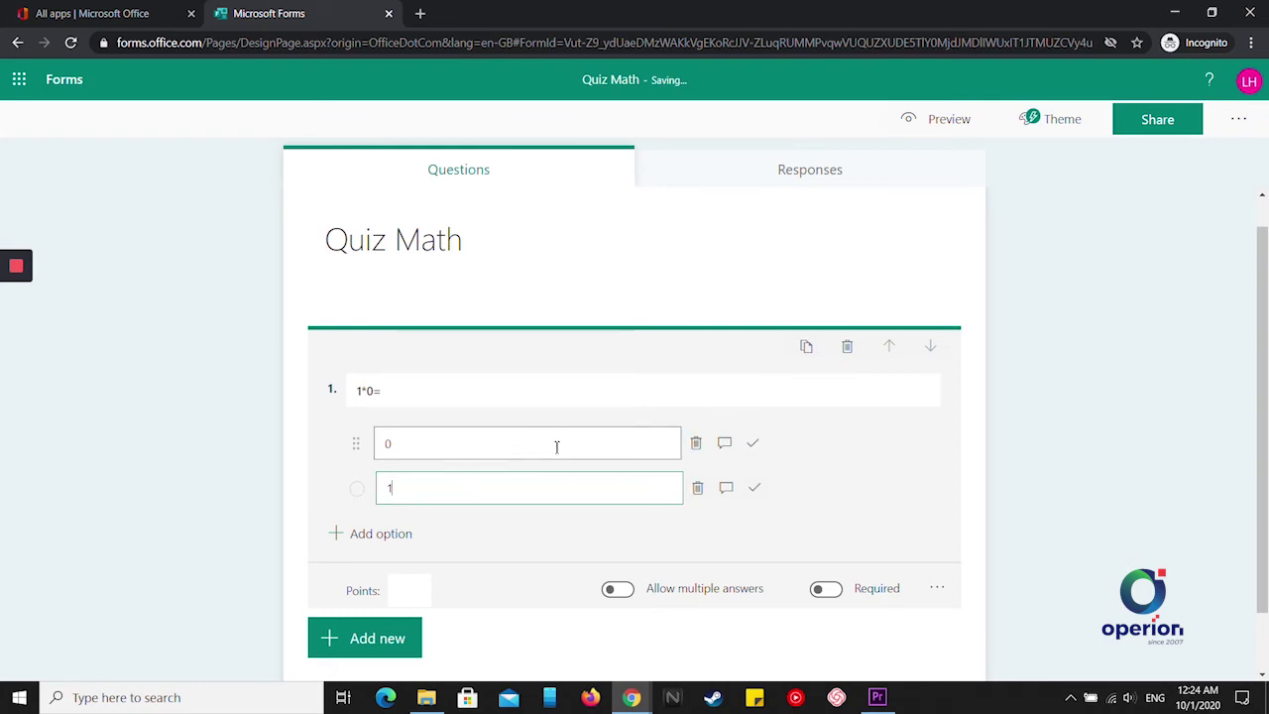
Mark option 0 as the correct answer to the first question and set its points to 5
{"action": "left_click", "coordinate": [753, 448]}
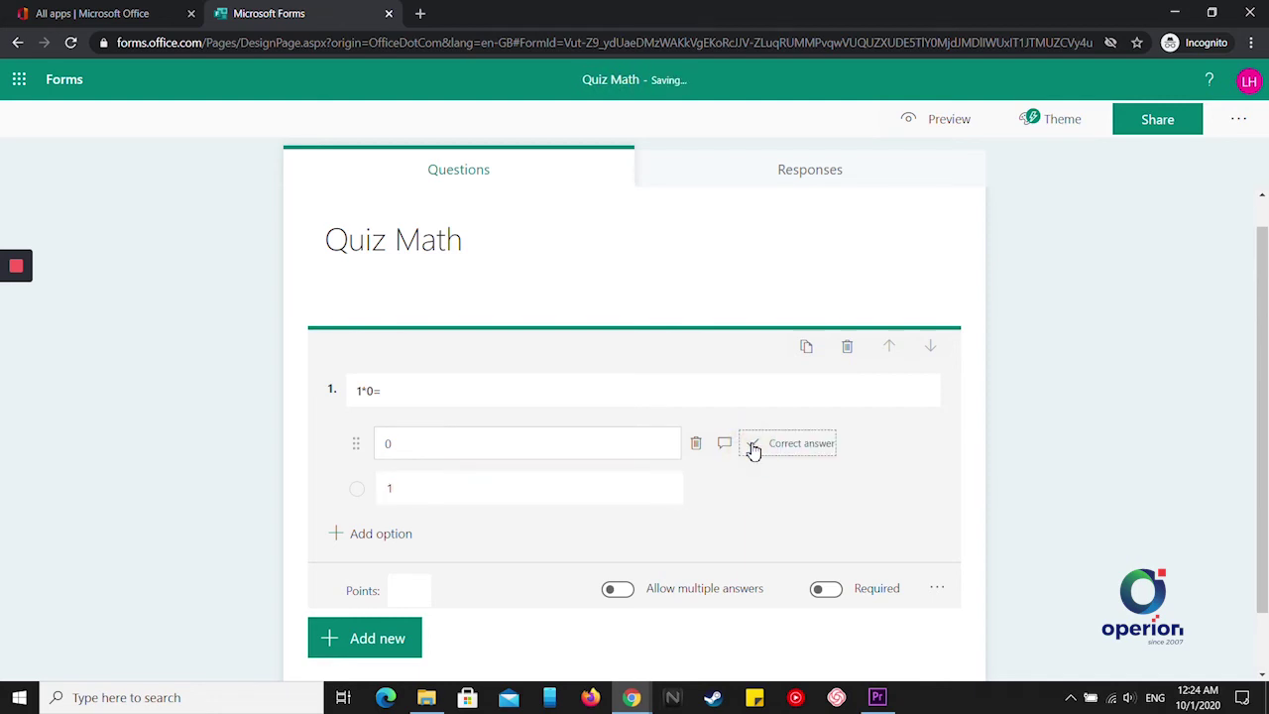
{"action": "left_click", "coordinate": [417, 591]}
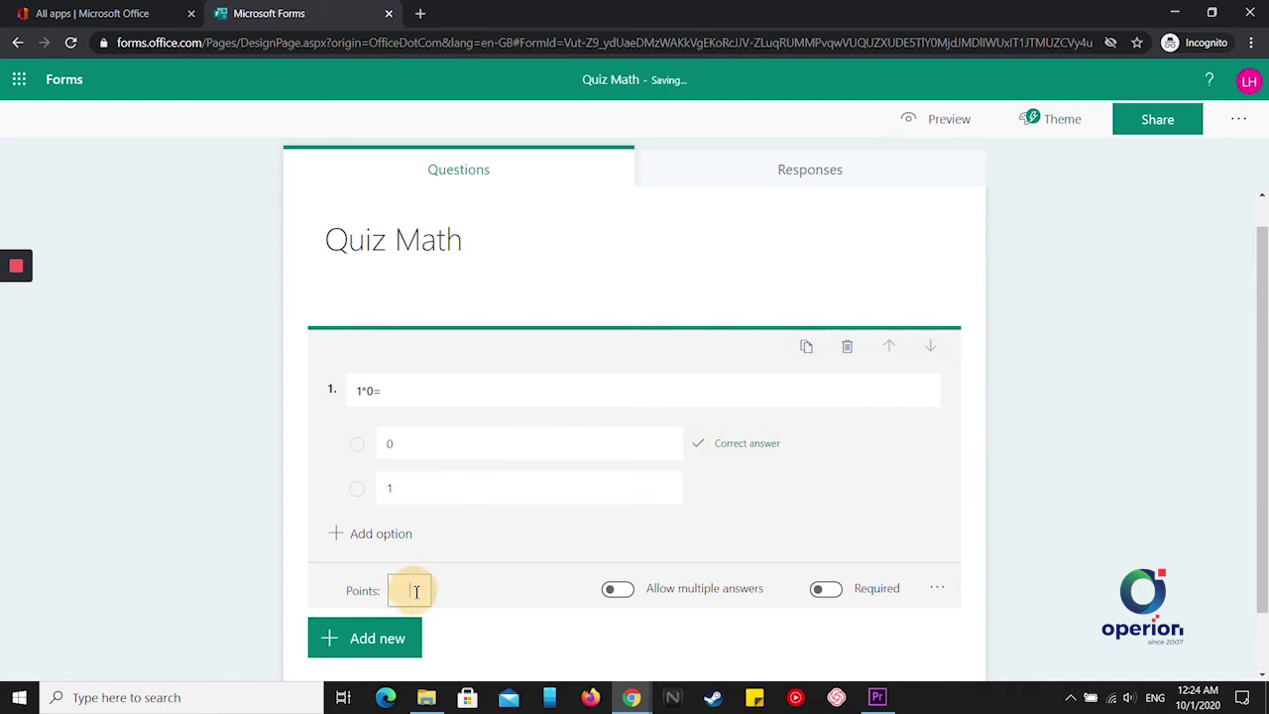
{"action": "type", "text": "5"}
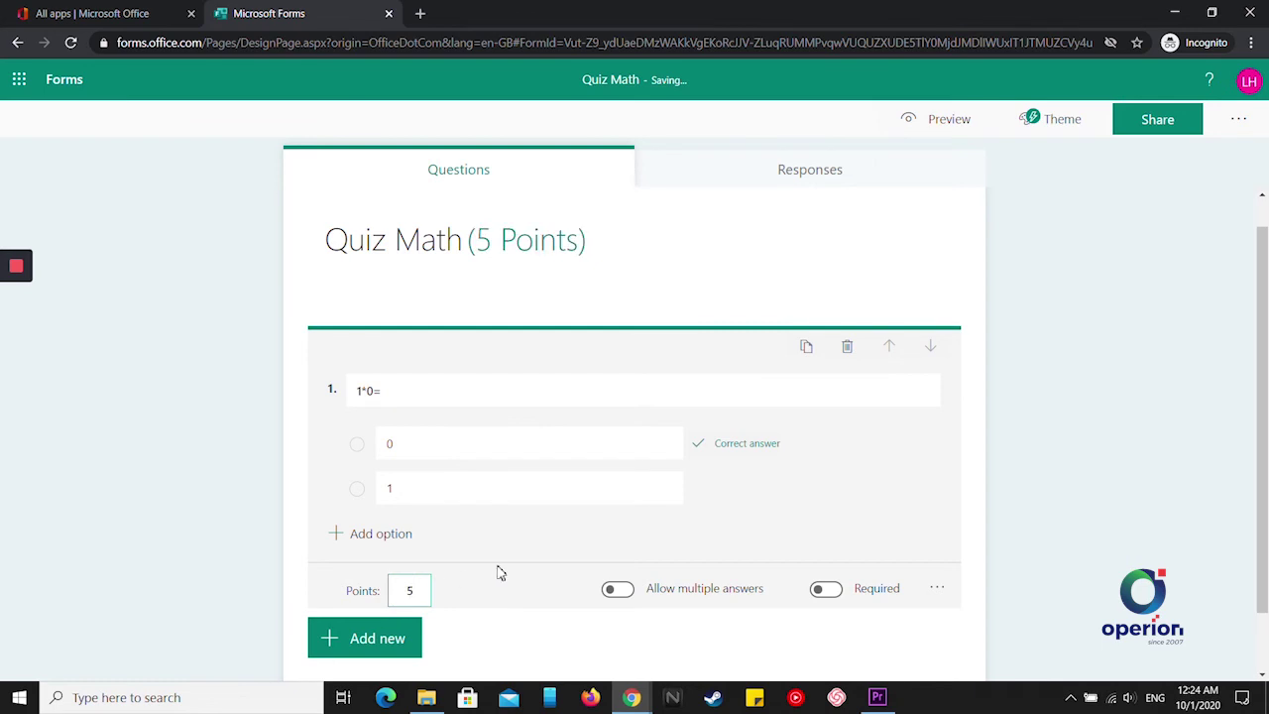
Add a second choice question "1+2*3=" with the answer options 7 and 9
{"action": "scroll", "coordinate": [496, 585], "scroll_direction": "down", "scroll_amount": 1}
{"action": "left_click", "coordinate": [366, 575]}
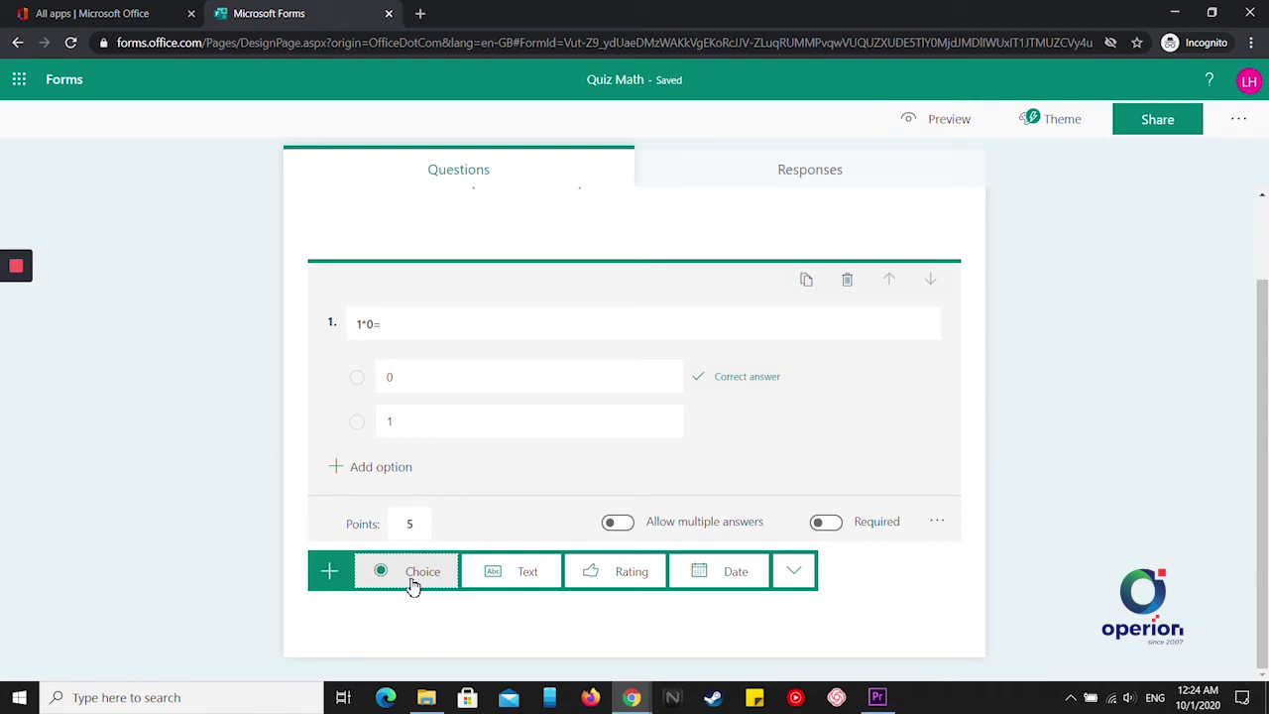
{"action": "left_click", "coordinate": [413, 583]}
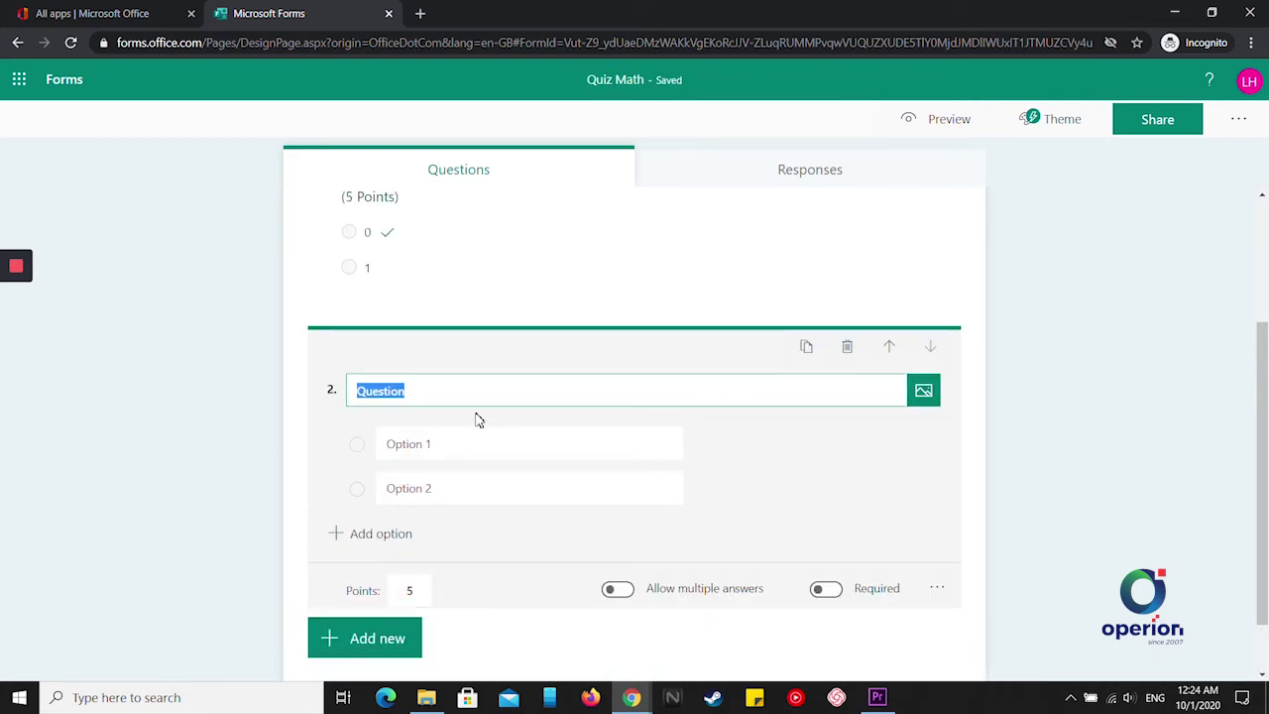
{"action": "type", "text": "1+2*3="}
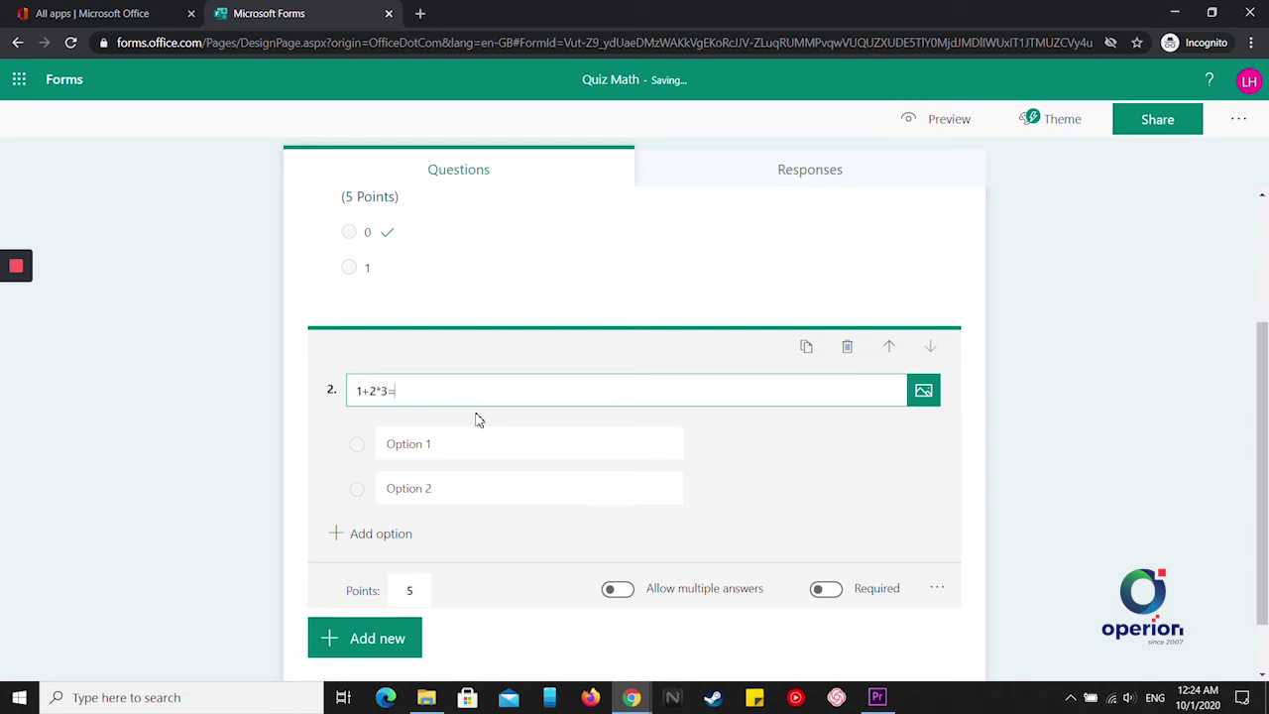
{"action": "left_click", "coordinate": [438, 443]}
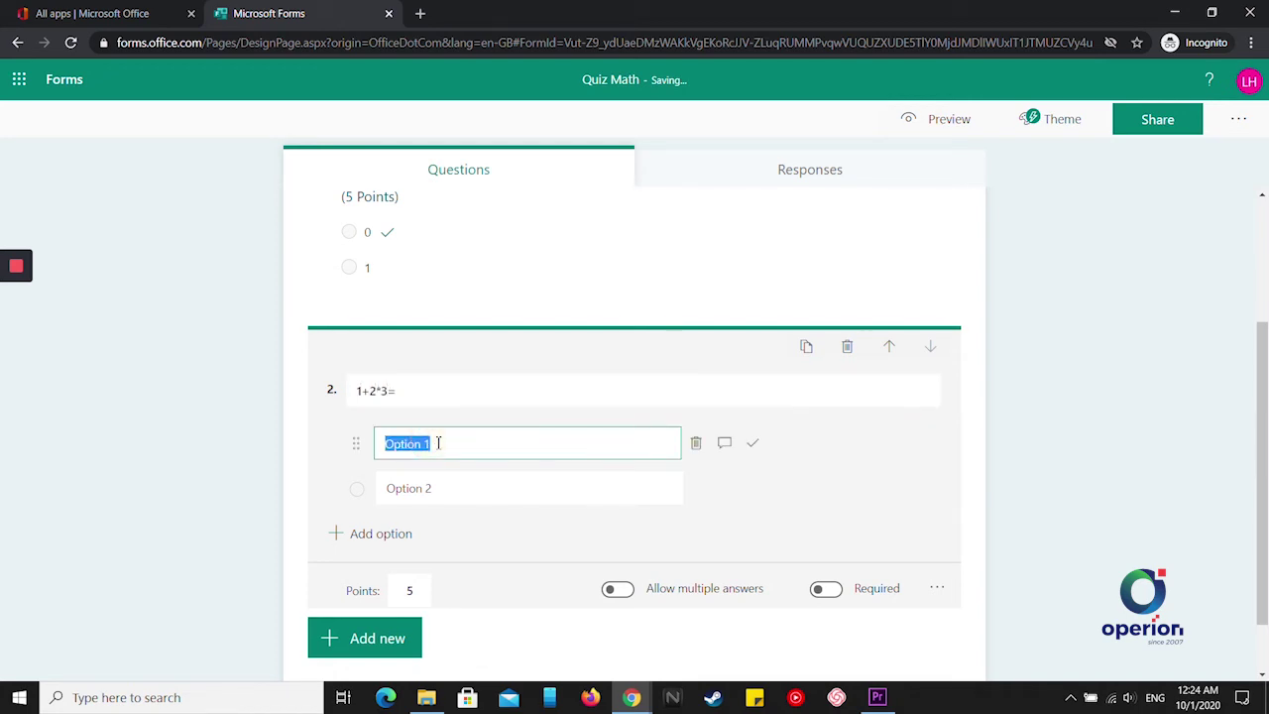
{"action": "type", "text": "7"}
{"action": "left_click", "coordinate": [443, 485]}
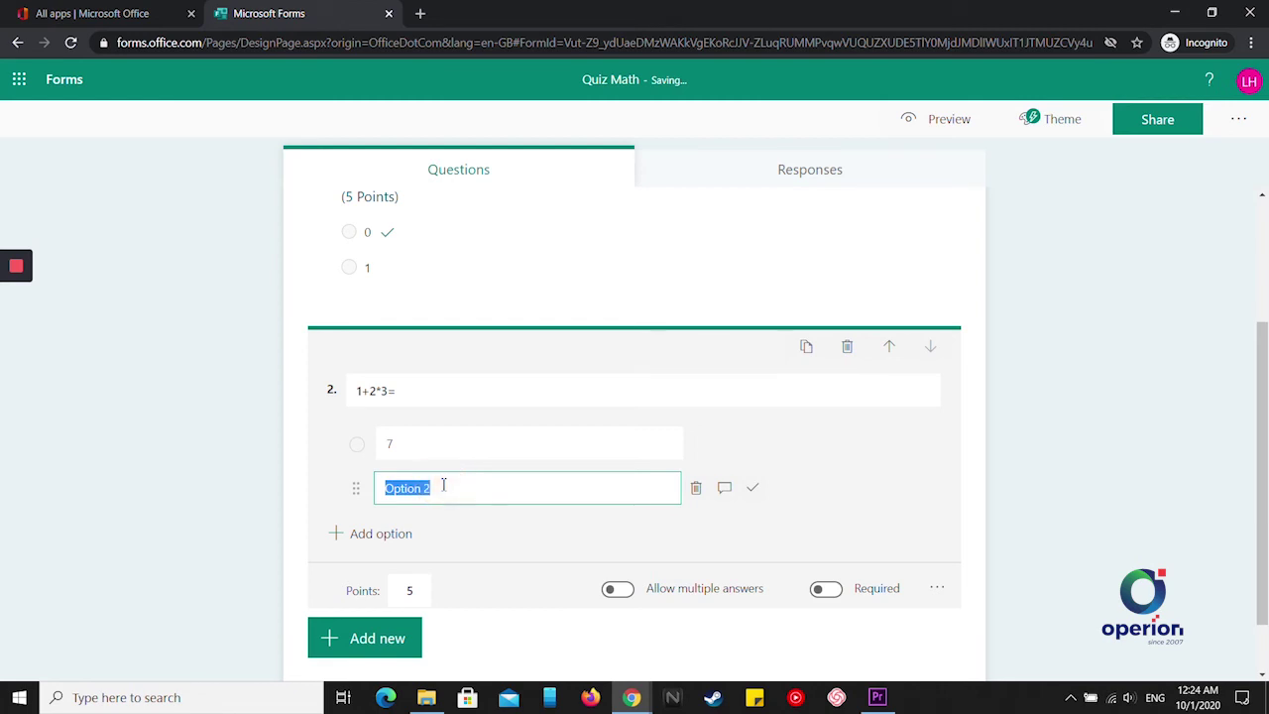
{"action": "type", "text": "9"}
Mark option 7 as the correct answer to the second question and set its points to 10
{"action": "left_click", "coordinate": [569, 445]}
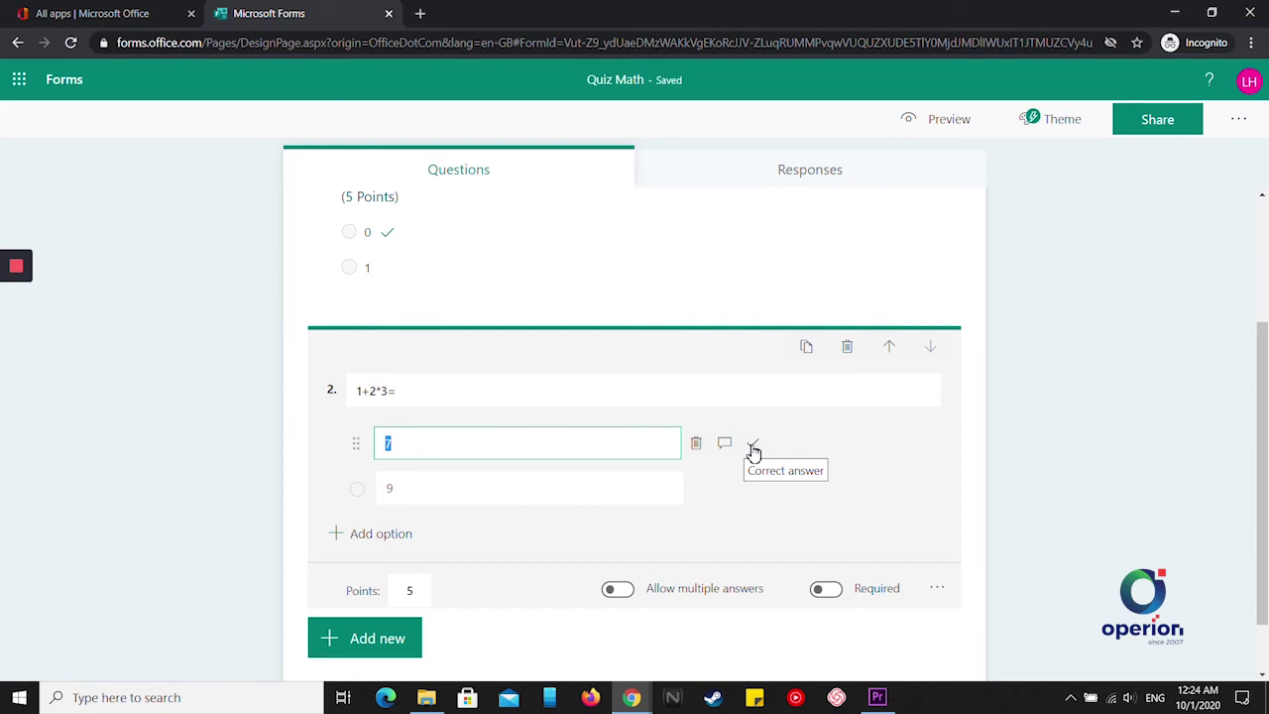
{"action": "left_click", "coordinate": [754, 448]}
{"action": "left_click", "coordinate": [418, 589]}
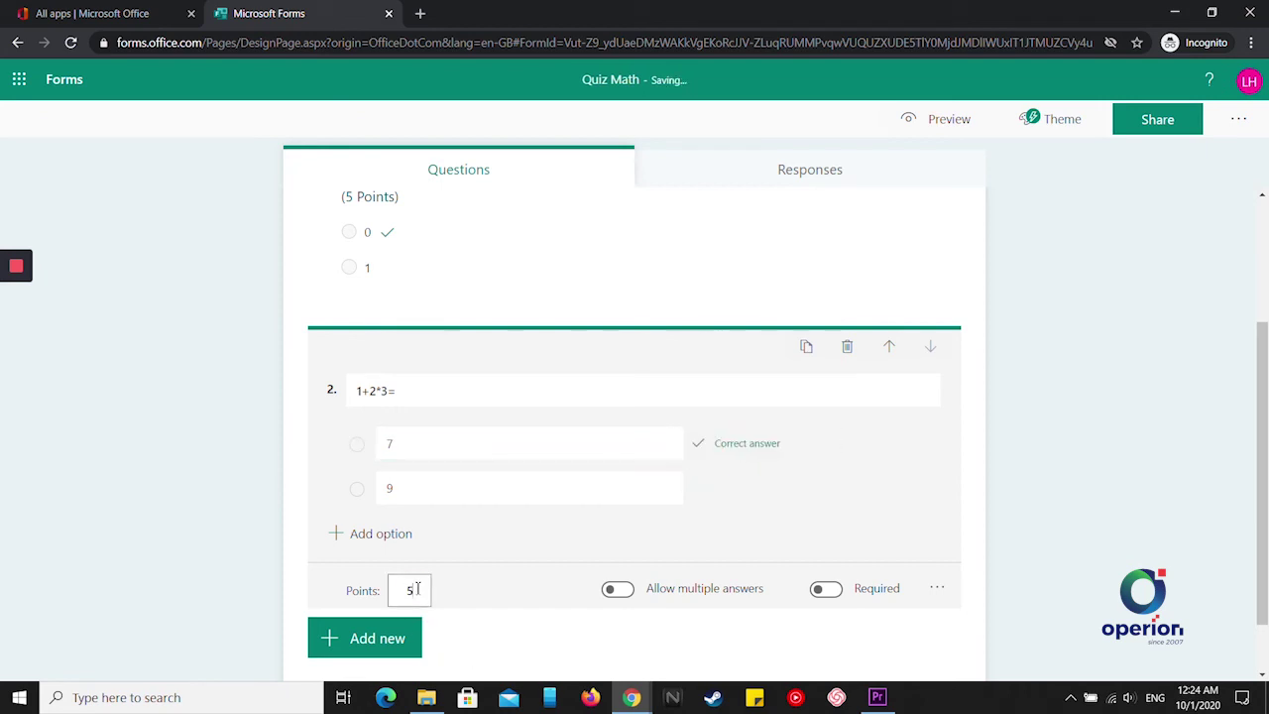
{"action": "type", "text": "5"}
{"action": "scroll", "coordinate": [515, 591], "scroll_direction": "down", "scroll_amount": 1}
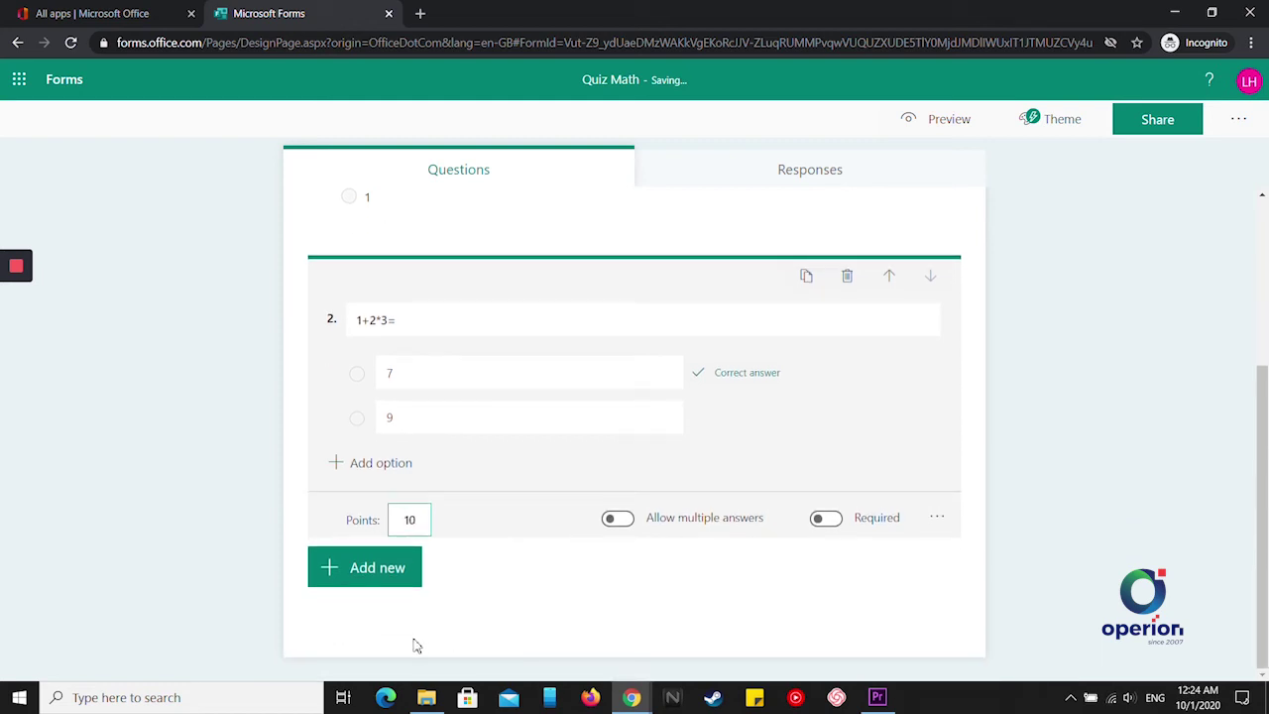
Preview the quiz in the computer and mobile layouts, and return to the question editor
{"action": "left_click", "coordinate": [942, 124]}
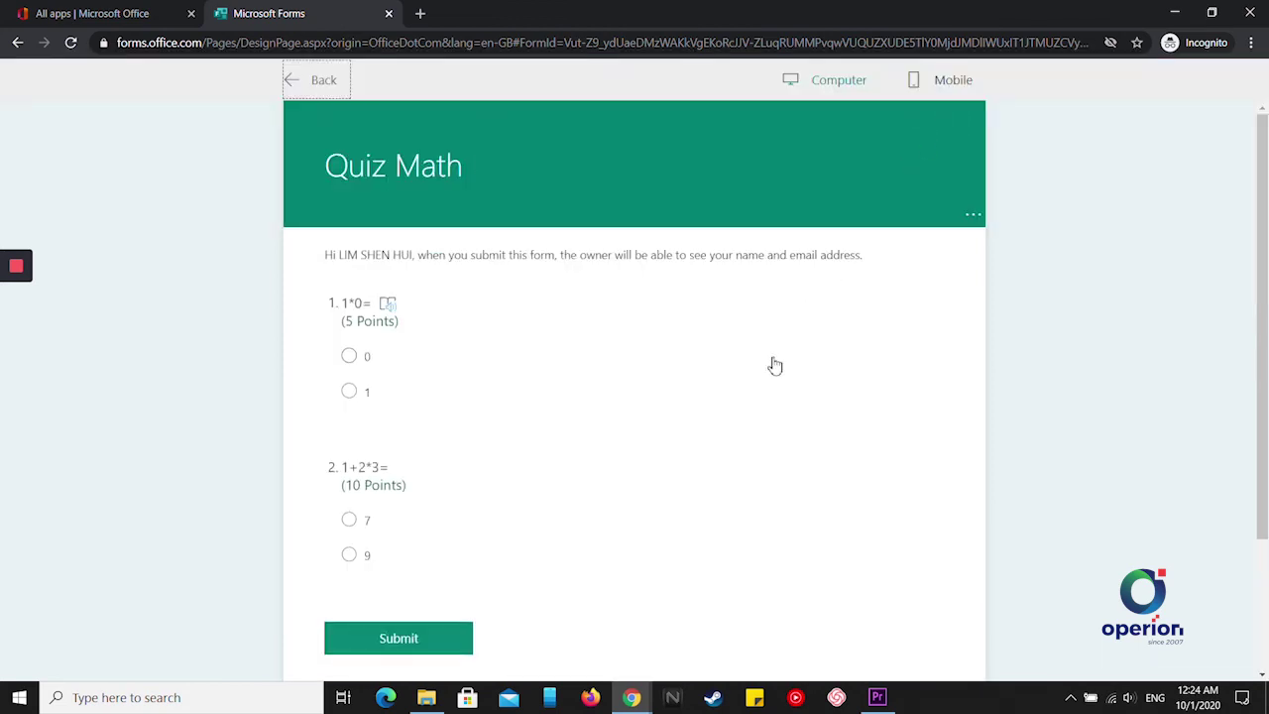
{"action": "scroll", "coordinate": [737, 442], "scroll_direction": "down", "scroll_amount": 3}
{"action": "scroll", "coordinate": [736, 442], "scroll_direction": "up", "scroll_amount": 2}
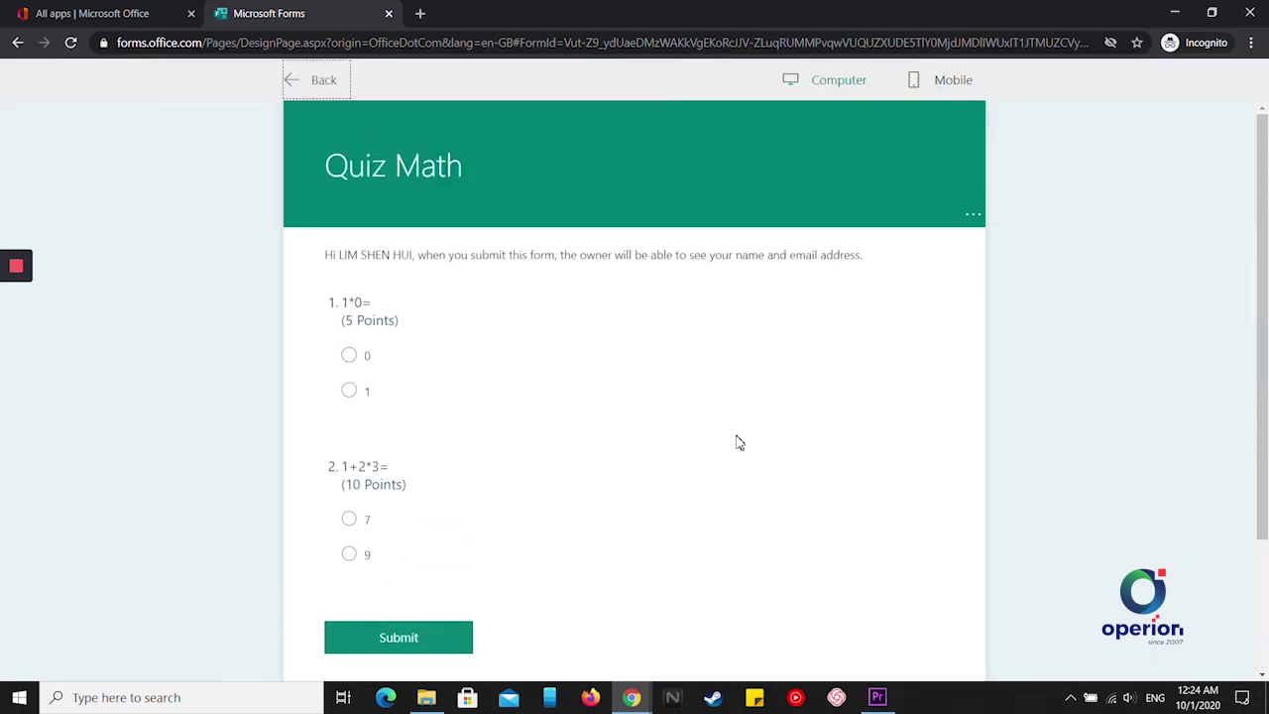
{"action": "left_click", "coordinate": [950, 81]}
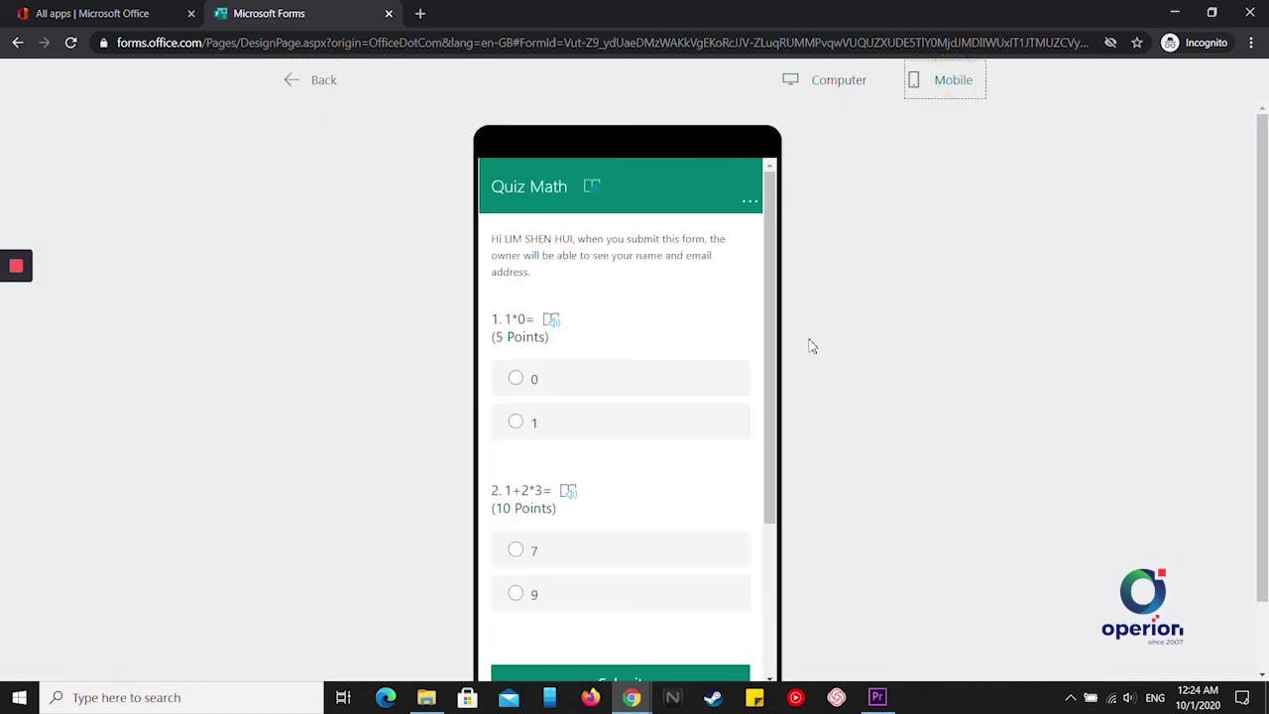
{"action": "scroll", "coordinate": [656, 503], "scroll_direction": "down", "scroll_amount": 2}
{"action": "scroll", "coordinate": [654, 502], "scroll_direction": "down", "scroll_amount": 2}
{"action": "scroll", "coordinate": [640, 486], "scroll_direction": "up", "scroll_amount": 4}
{"action": "left_click", "coordinate": [303, 90]}
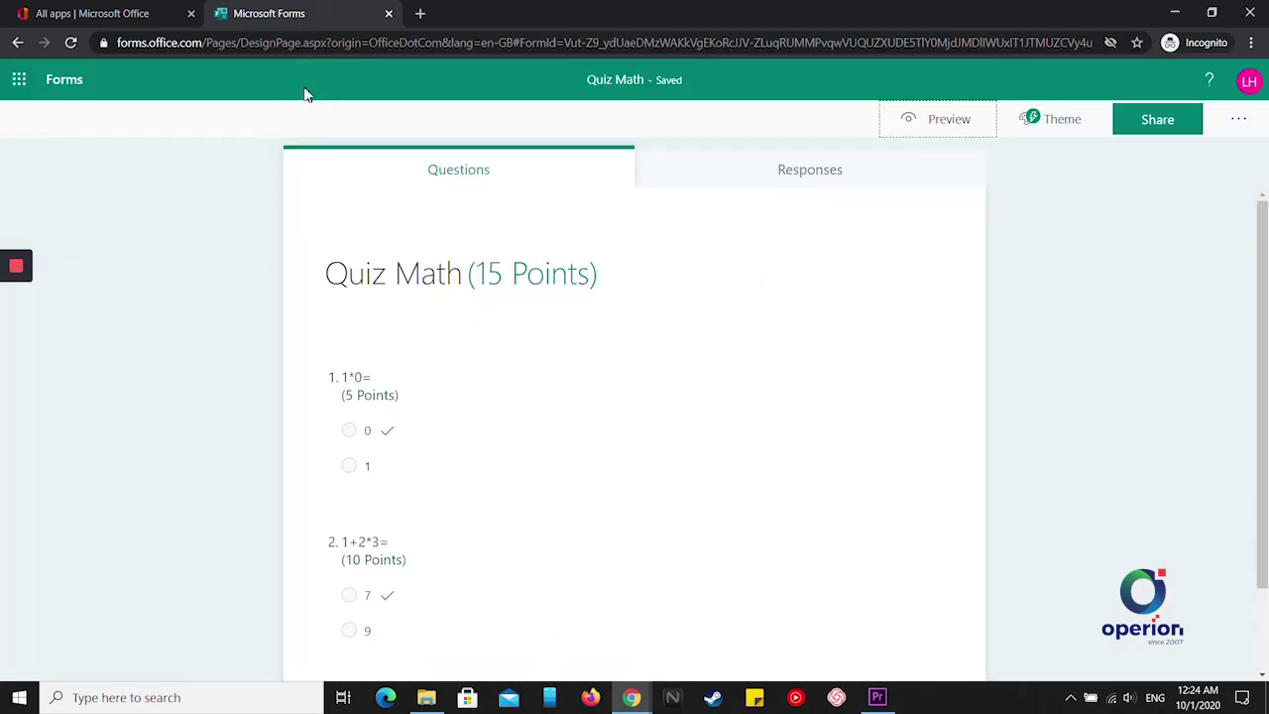
Open the quiz's sharing options and allow anyone with the link to respond
{"action": "left_click", "coordinate": [1149, 127]}
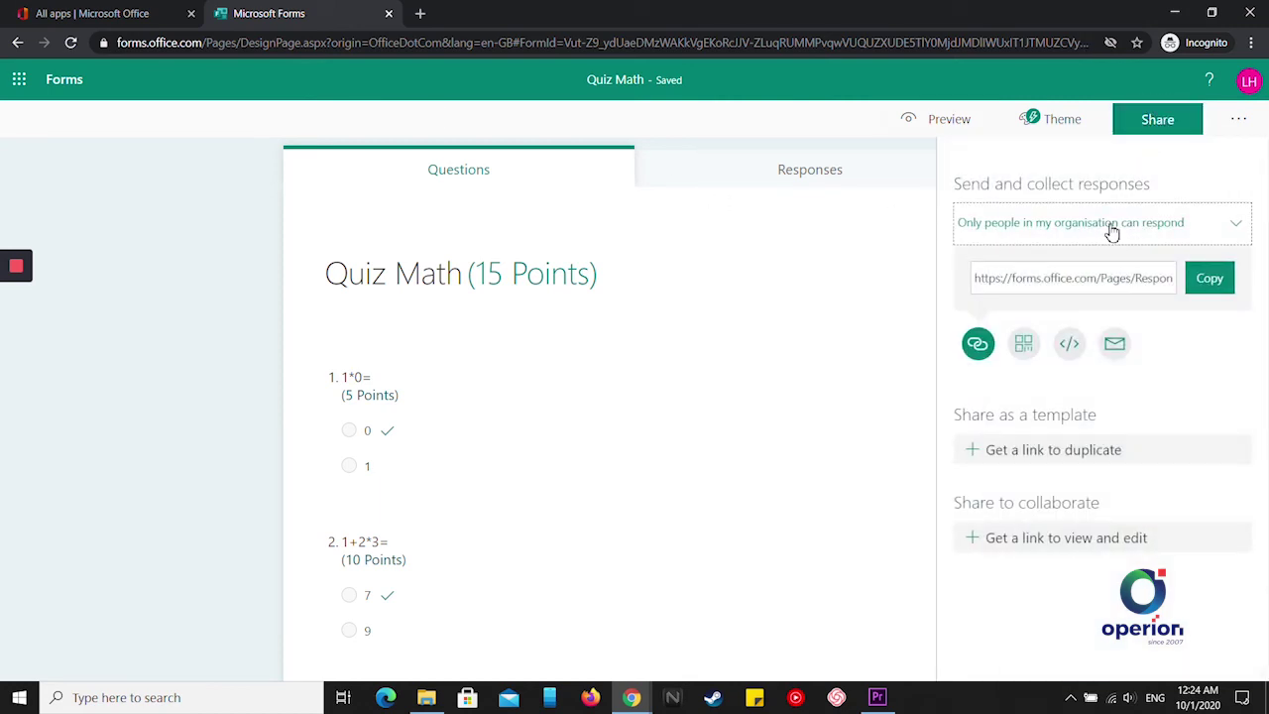
{"action": "left_click", "coordinate": [1112, 228]}
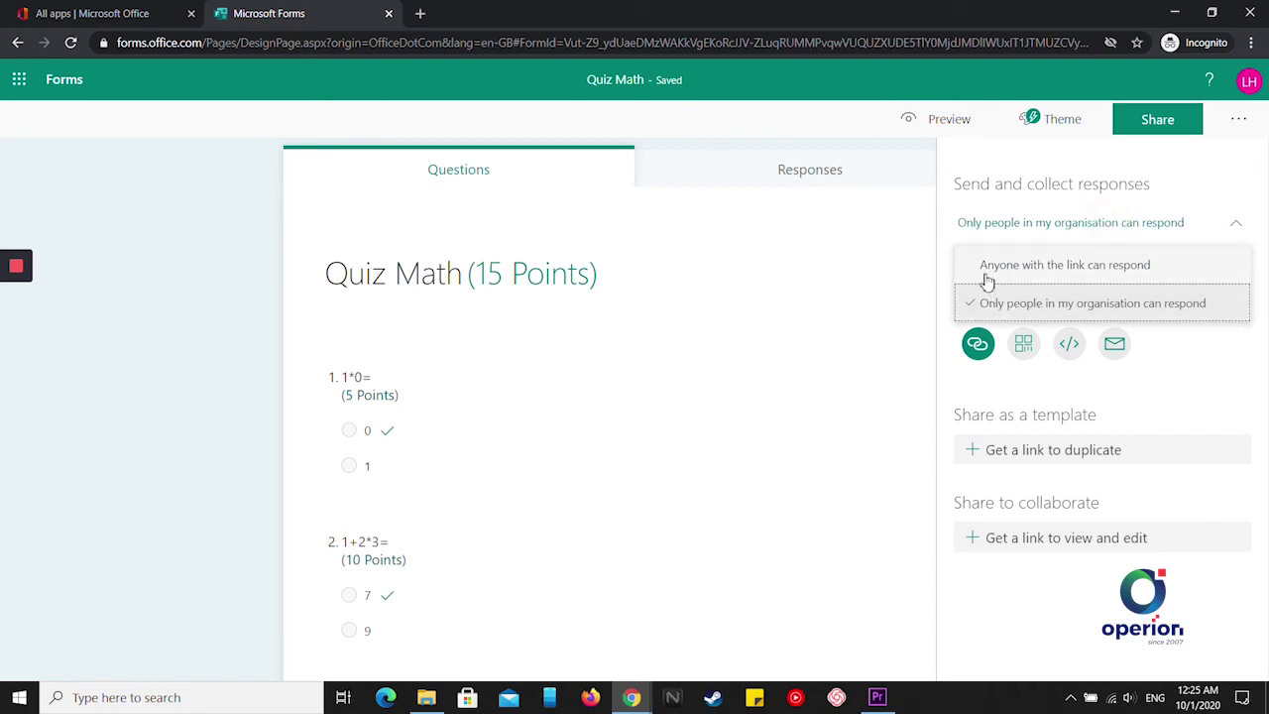
{"action": "left_click", "coordinate": [1066, 268]}
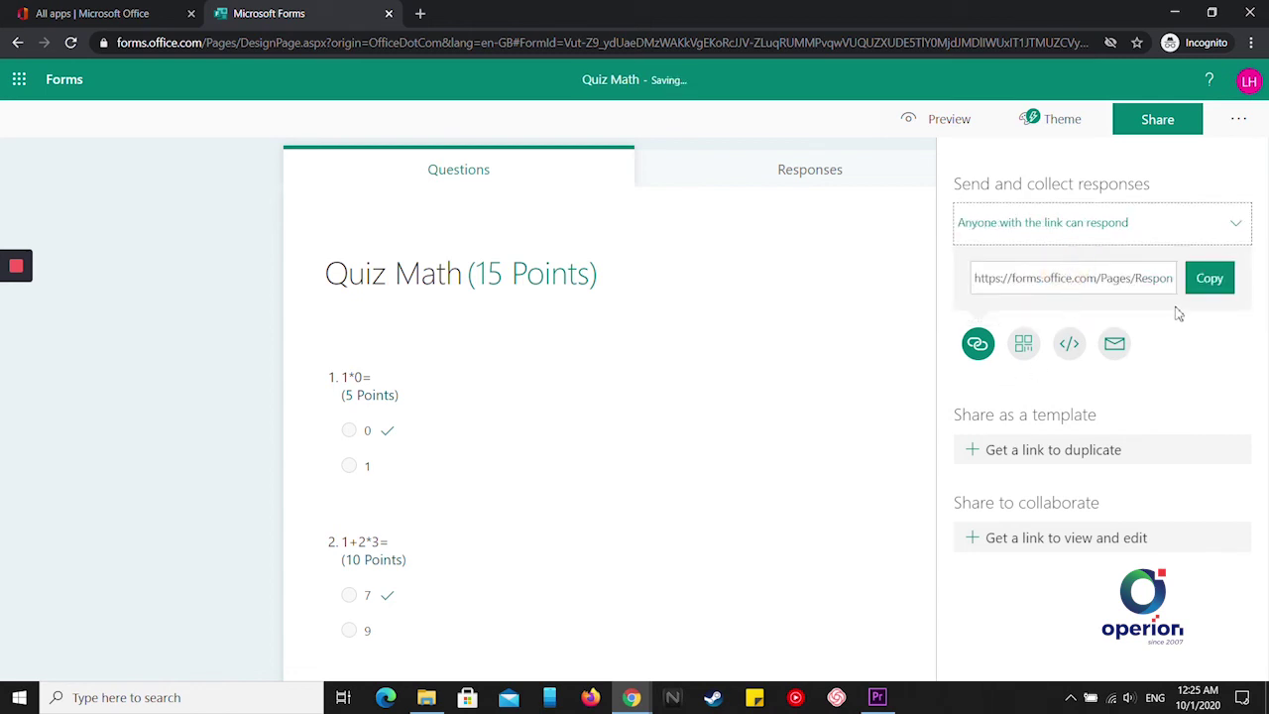
View the quiz's QR code sharing option and copy its response link
{"action": "left_click", "coordinate": [1208, 287]}
{"action": "left_click", "coordinate": [1026, 369]}
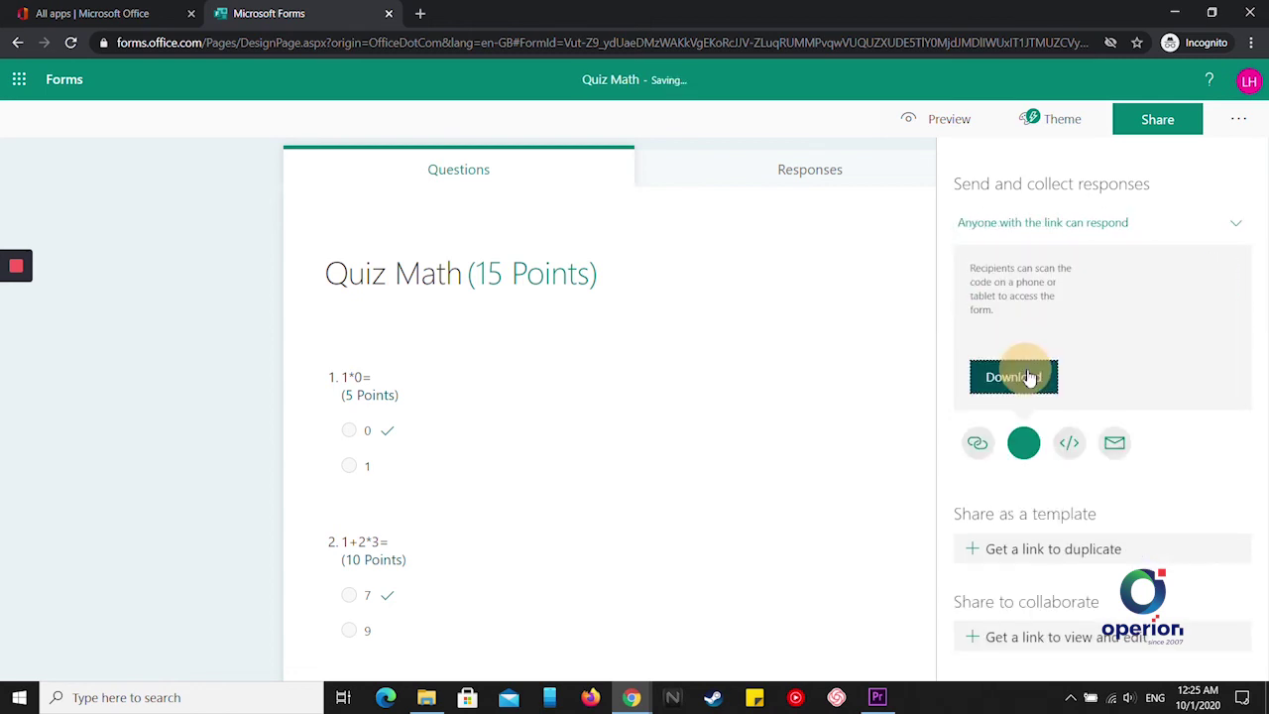
{"action": "left_click", "coordinate": [977, 445]}
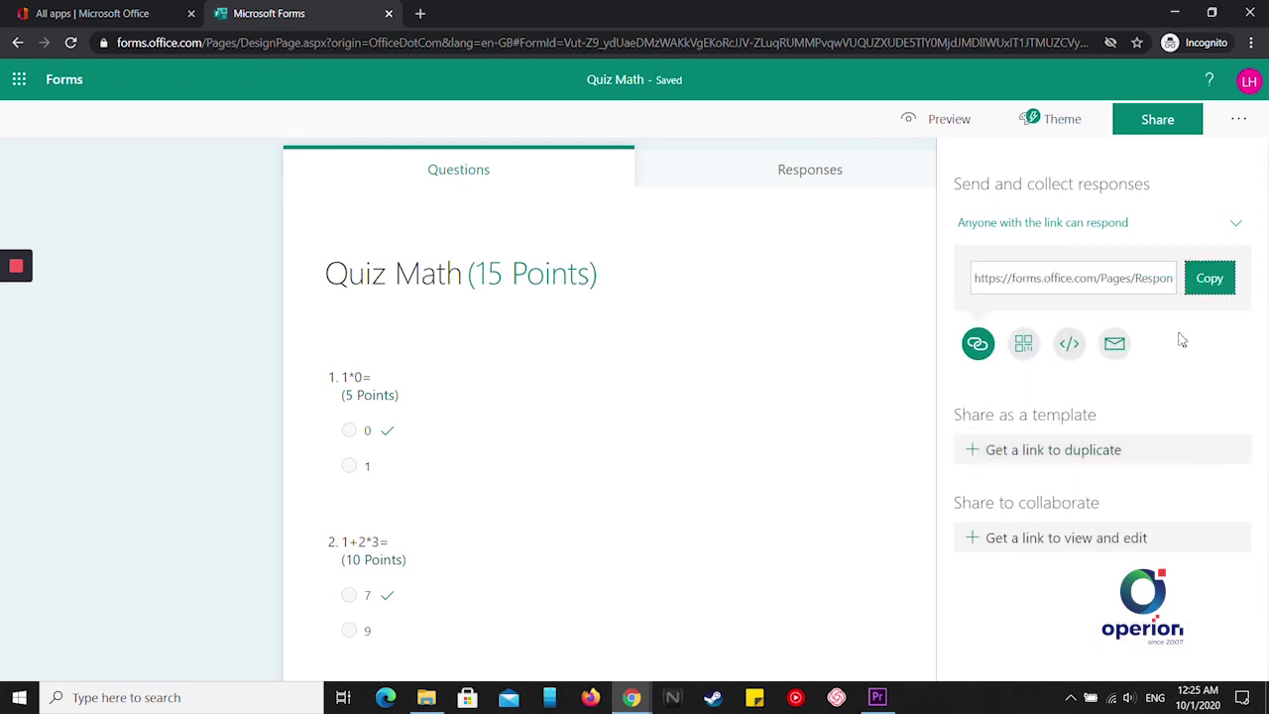
{"action": "left_click", "coordinate": [1216, 279]}
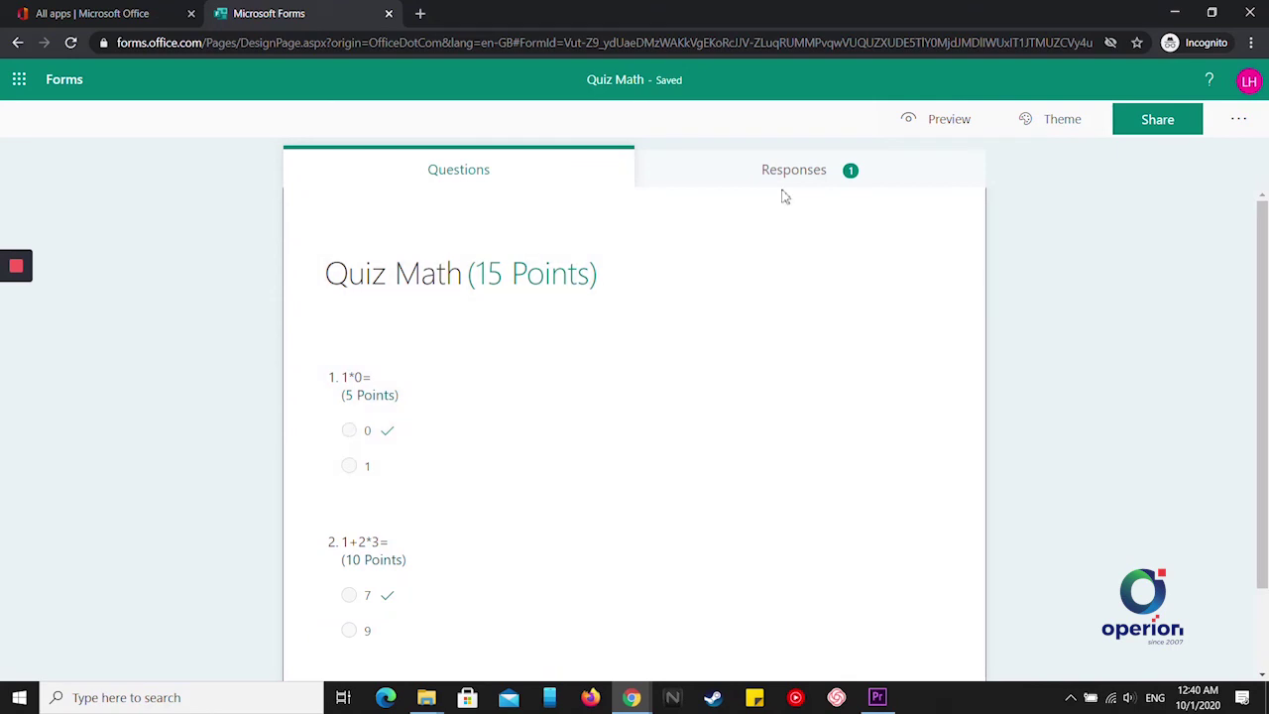
Open the quiz's response summary and examine the number of responses and the average score
{"action": "left_click", "coordinate": [793, 179]}
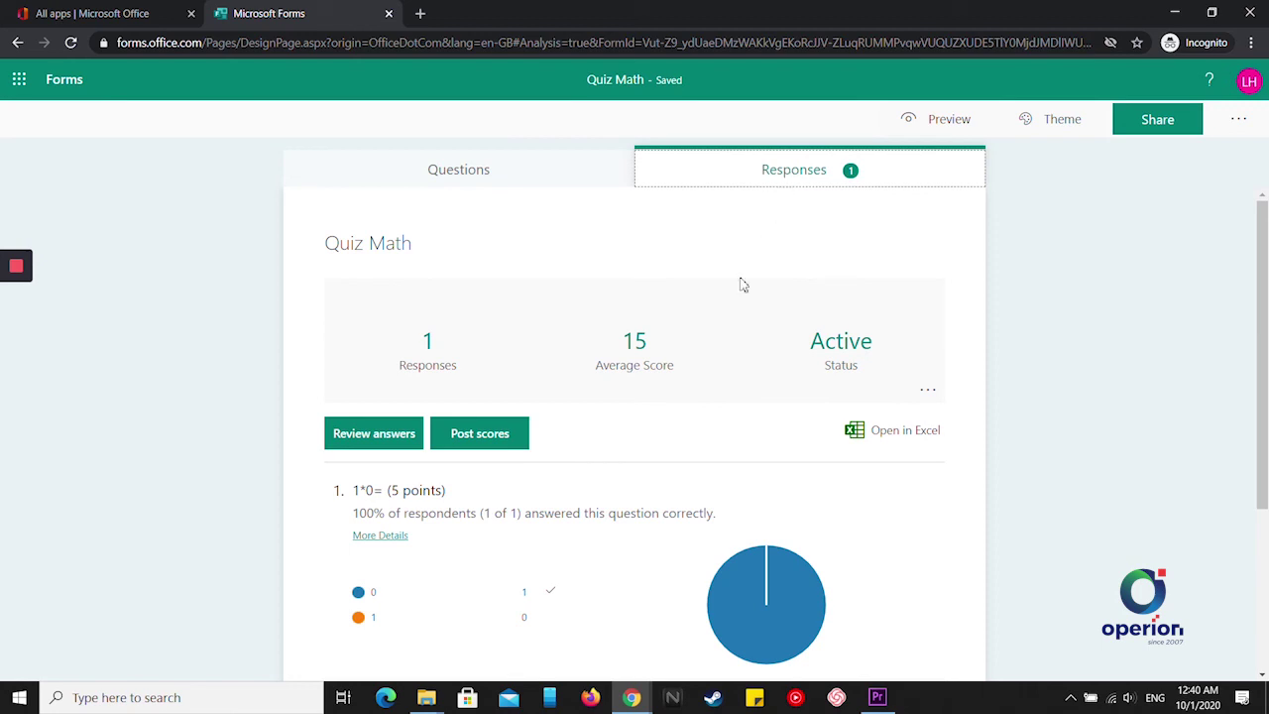
{"action": "double_click", "coordinate": [427, 341]}
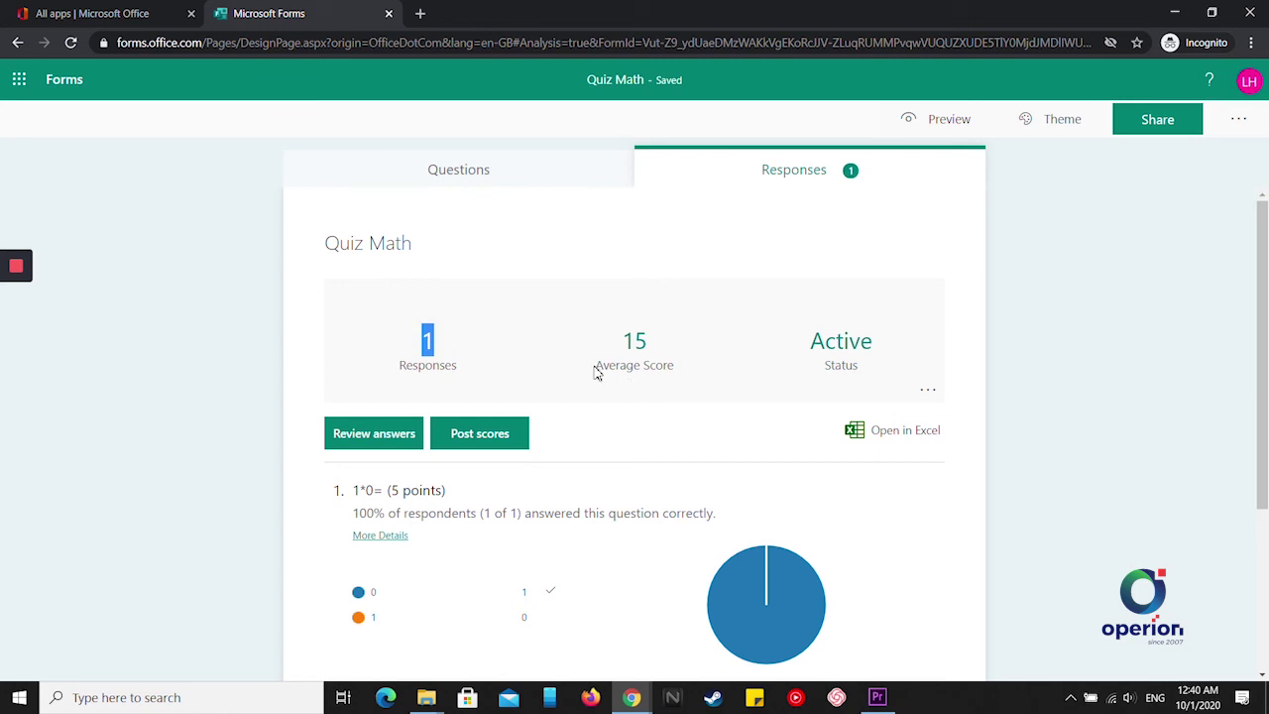
{"action": "left_click_drag", "start_coordinate": [607, 365], "coordinate": [684, 372]}
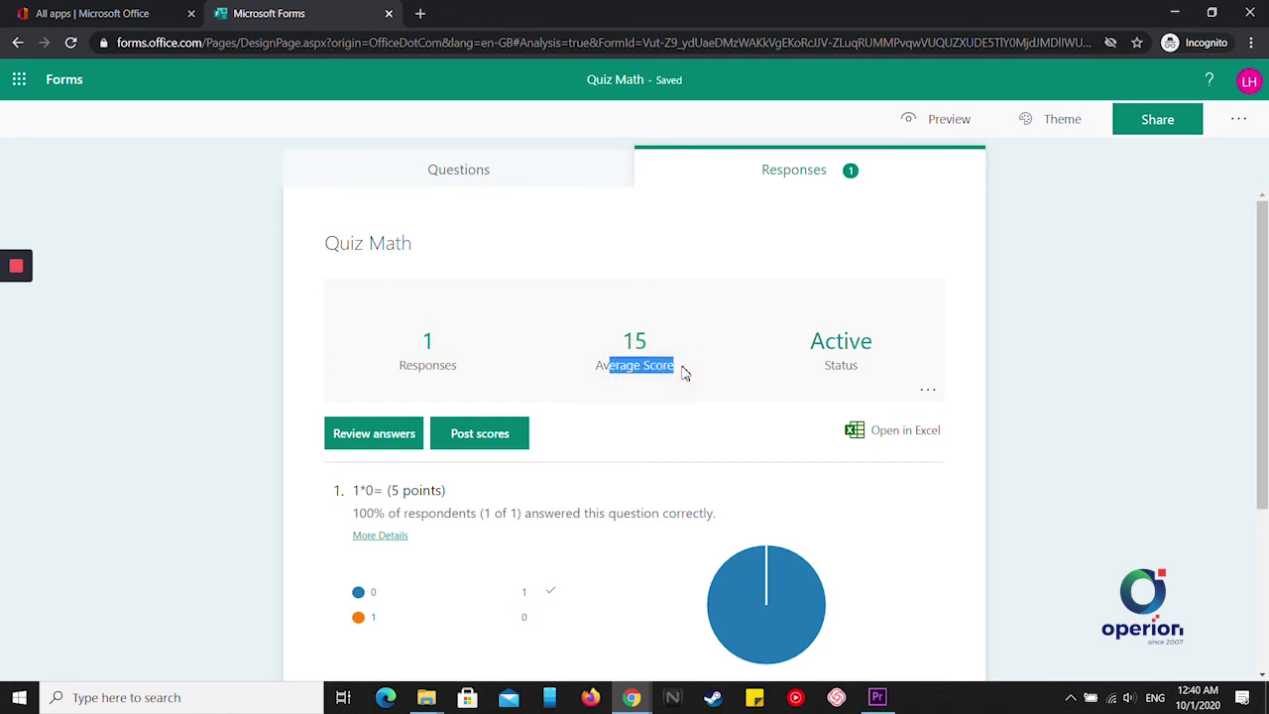
{"action": "scroll", "coordinate": [684, 373], "scroll_direction": "down", "scroll_amount": 1}
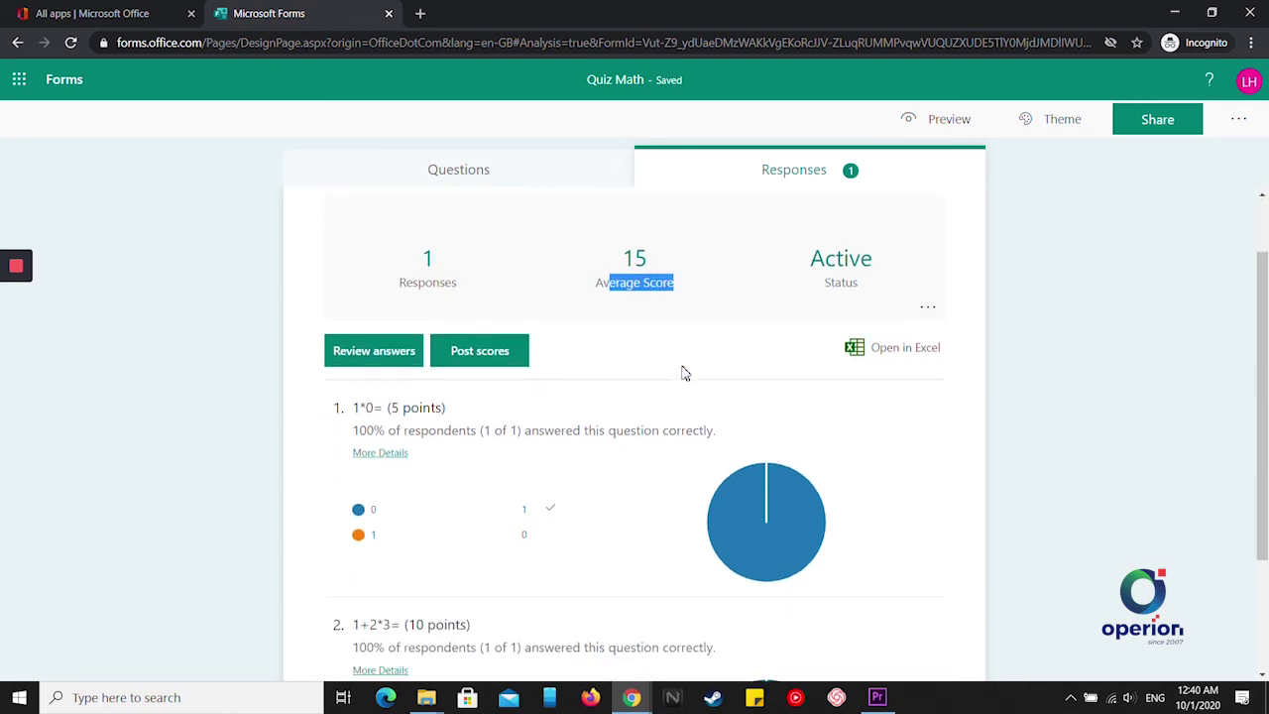
Review the quiz answers by person and by question, and examine both questions' results in the response summary
{"action": "left_click", "coordinate": [363, 361]}
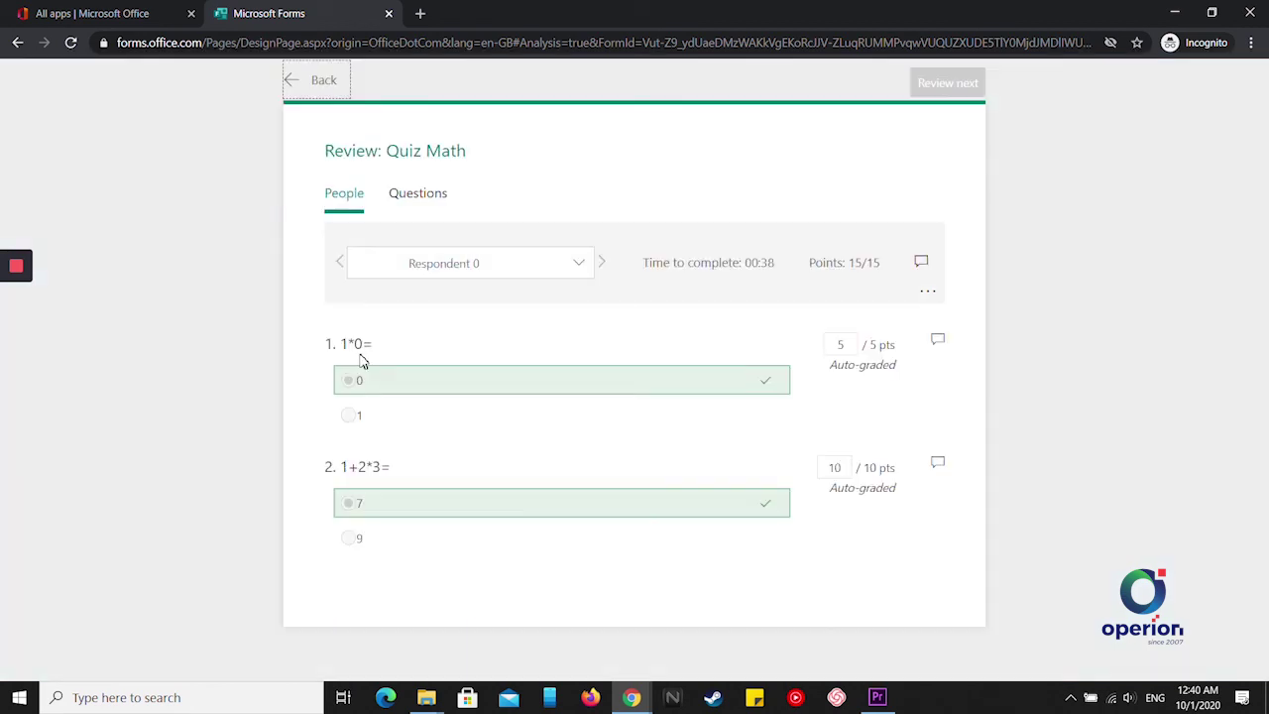
{"action": "left_click", "coordinate": [415, 198]}
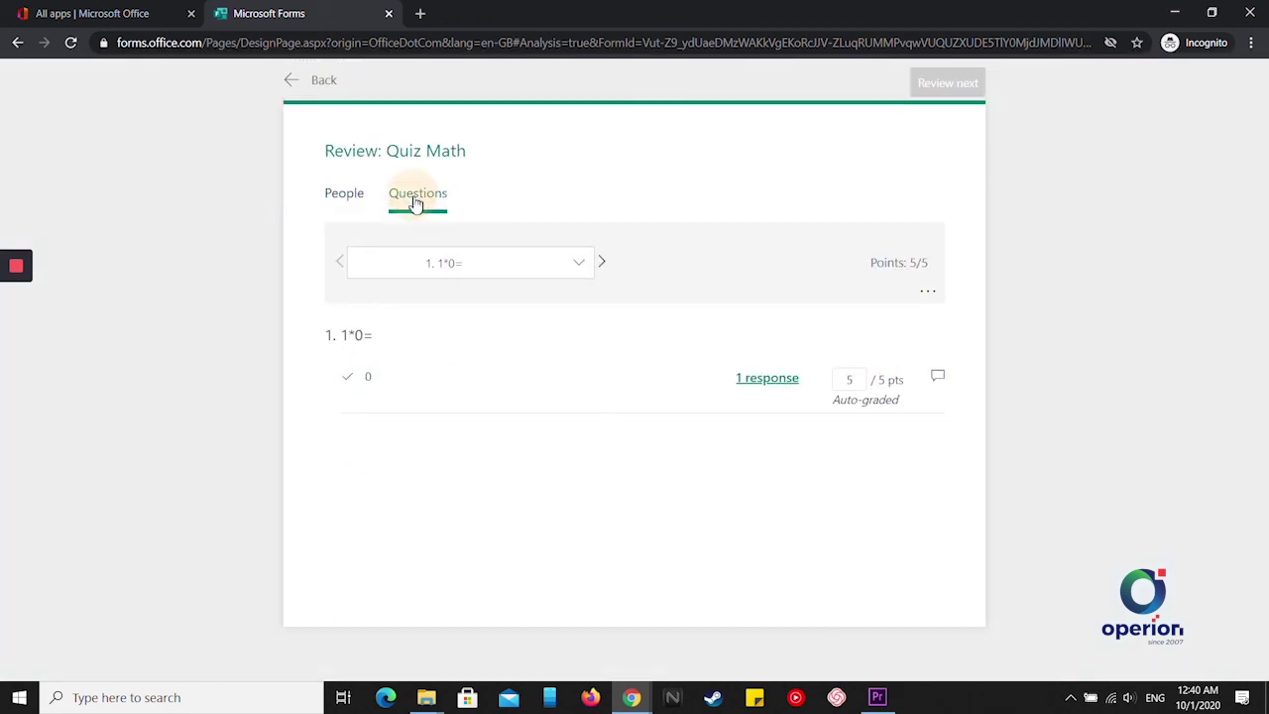
{"action": "left_click", "coordinate": [309, 87]}
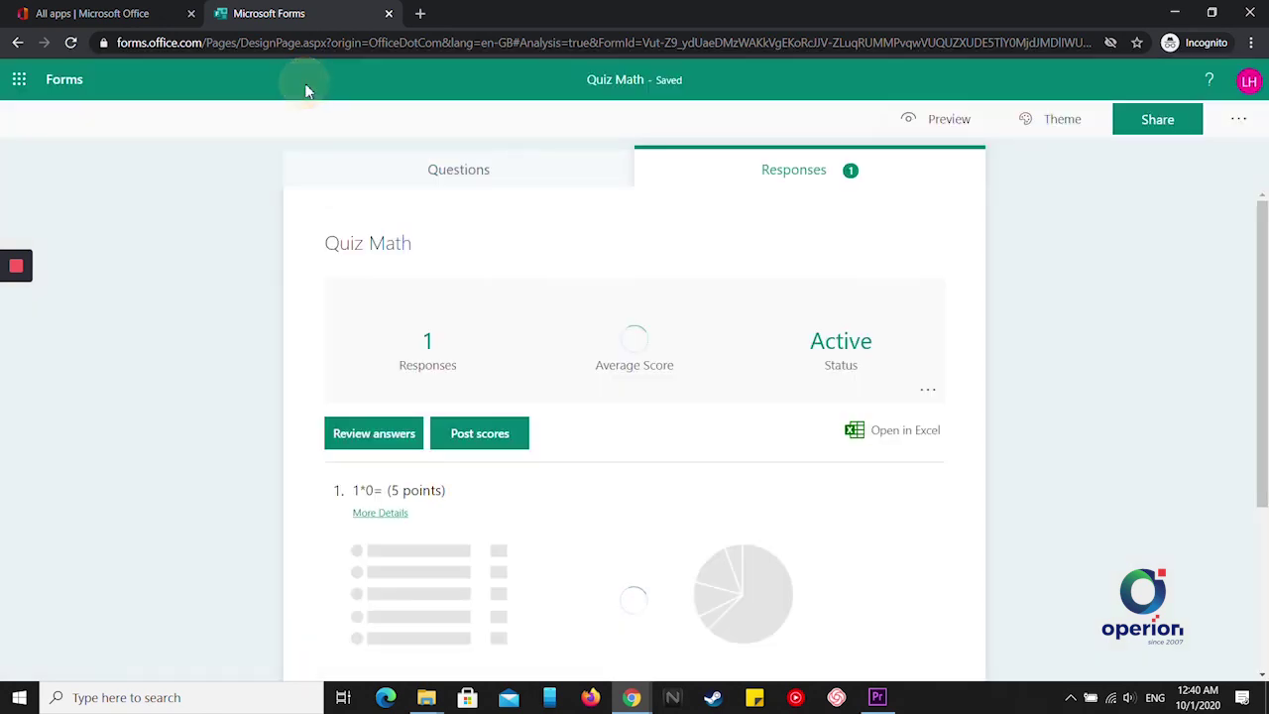
{"action": "scroll", "coordinate": [695, 417], "scroll_direction": "down", "scroll_amount": 2}
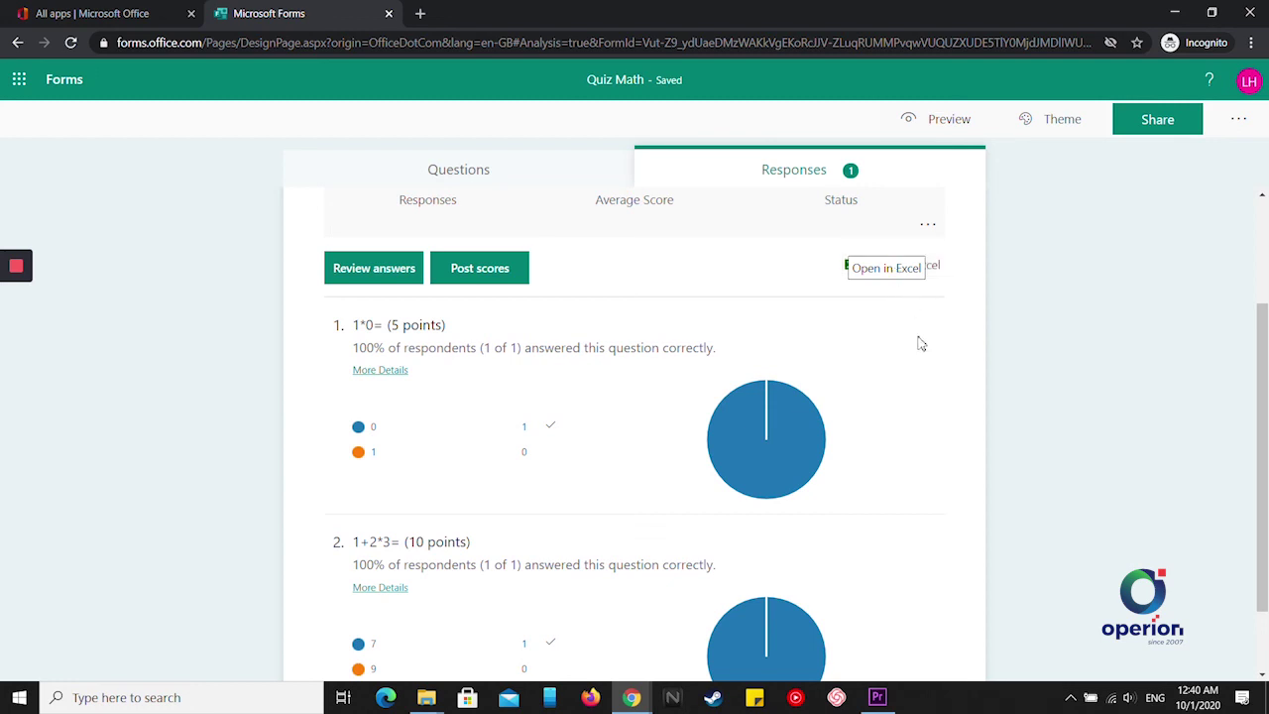
{"action": "scroll", "coordinate": [918, 446], "scroll_direction": "down", "scroll_amount": 1}
{"action": "scroll", "coordinate": [922, 446], "scroll_direction": "up", "scroll_amount": 3}
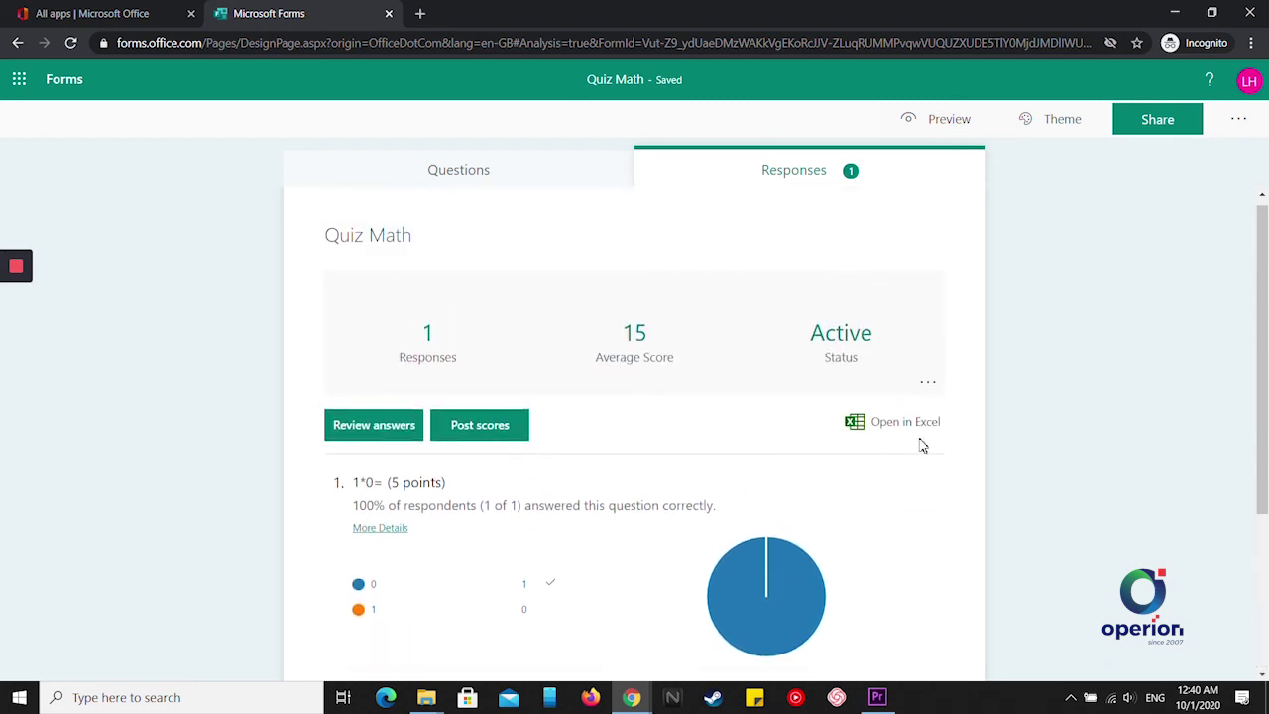